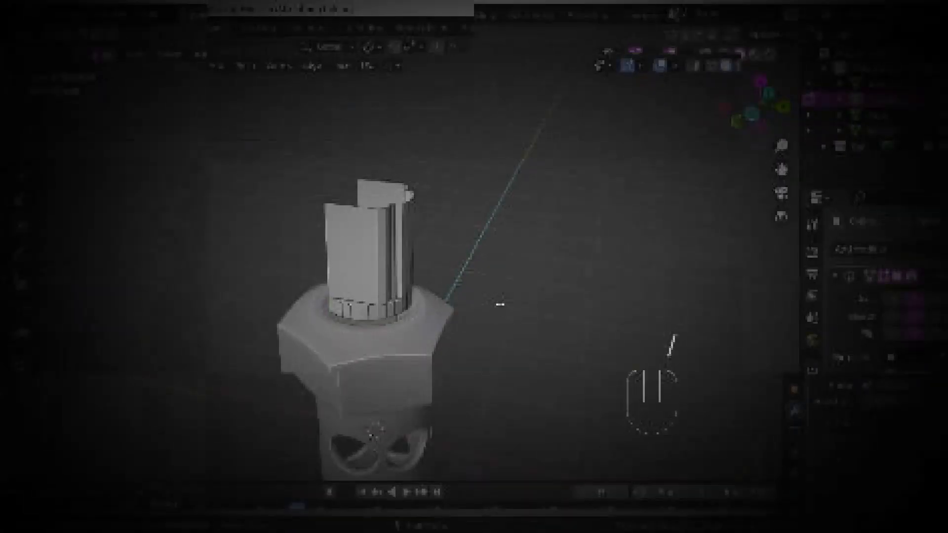
key("KP_1")
key("e")
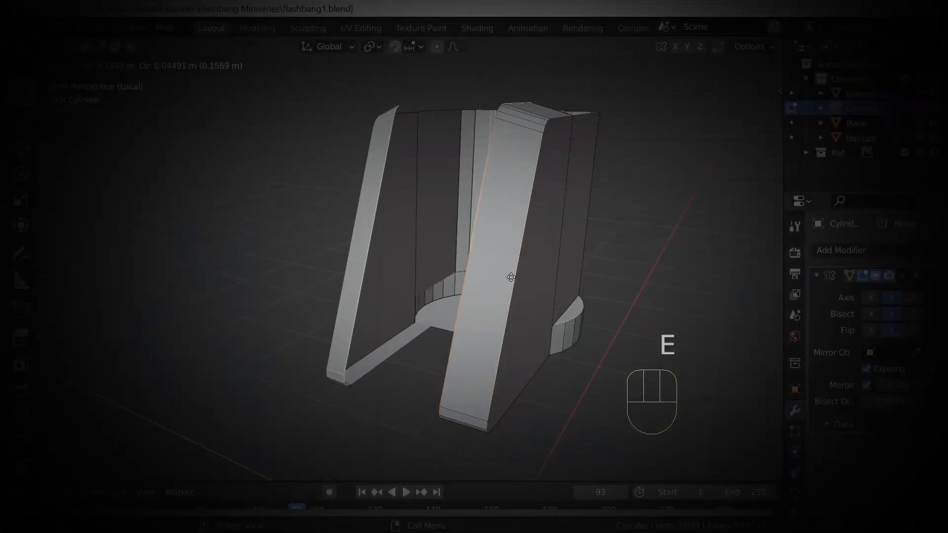
key("y")
left_click(458, 318)
key("g")
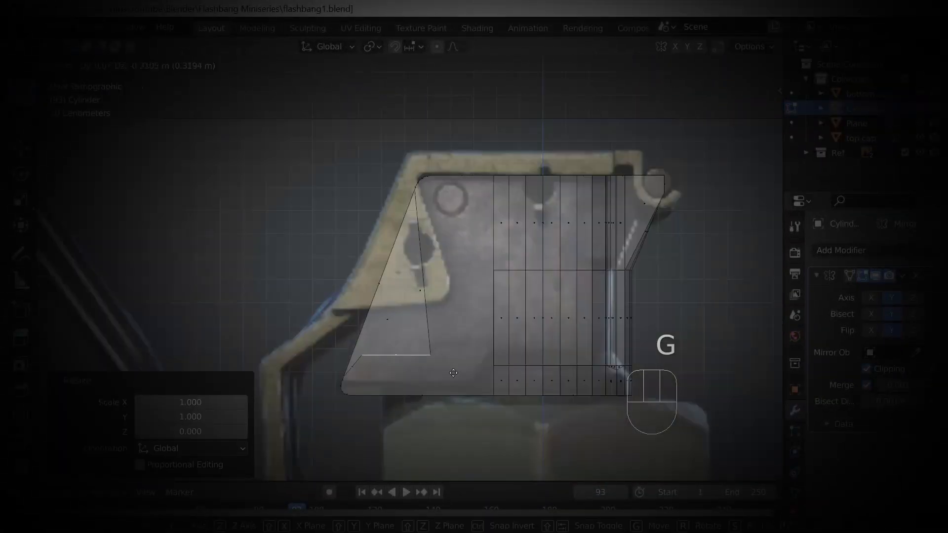
left_click(427, 391)
key("alt+z")
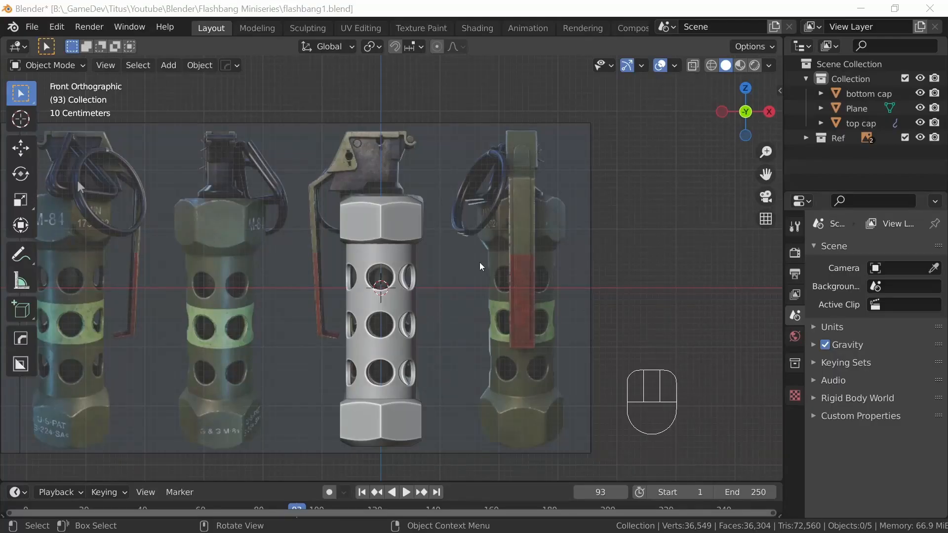
Add a mesh cylinder with 32 vertices, a 1 m radius and a 2 m depth at the origin
mouse_move(458, 271)
middle_mouse_down()
mouse_move(478, 282)
mouse_move(462, 274)
middle_mouse_up()
key("shift+a")
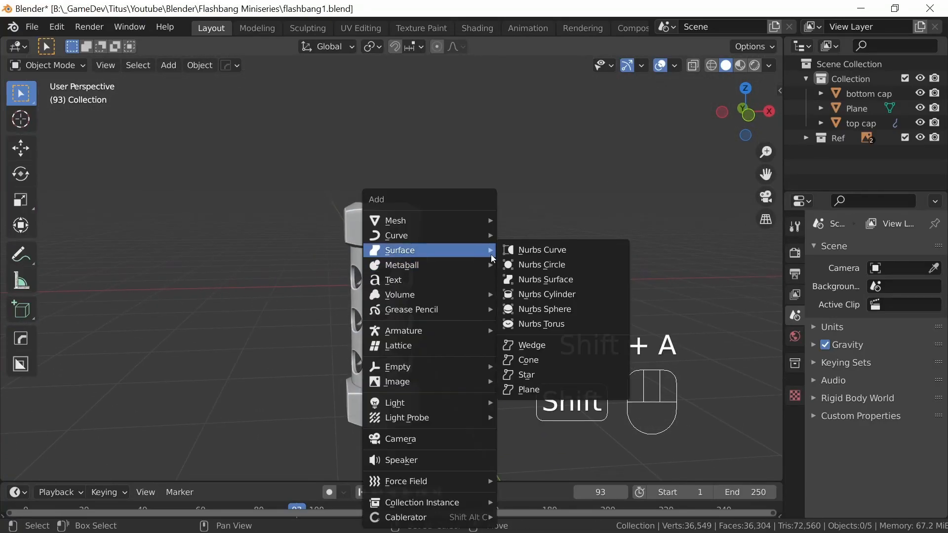
mouse_move(444, 221)
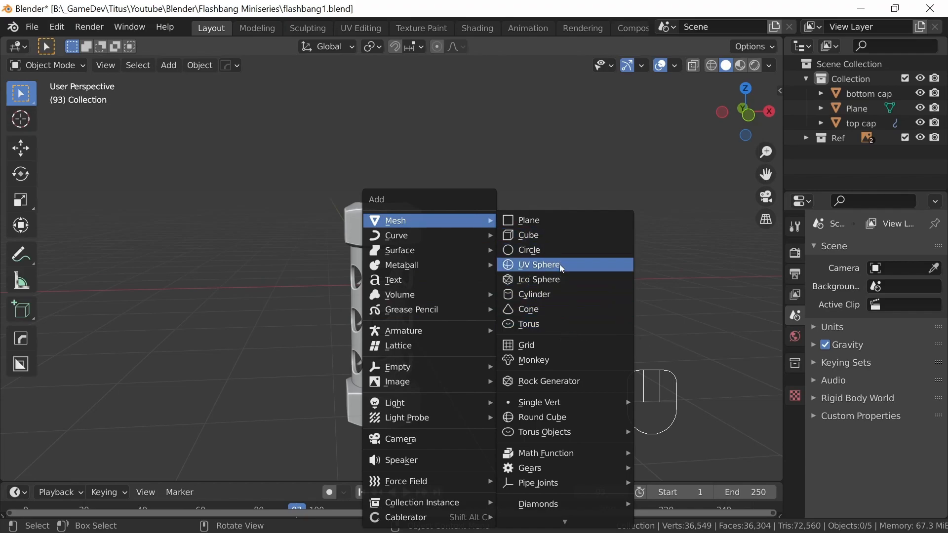
left_click(557, 294)
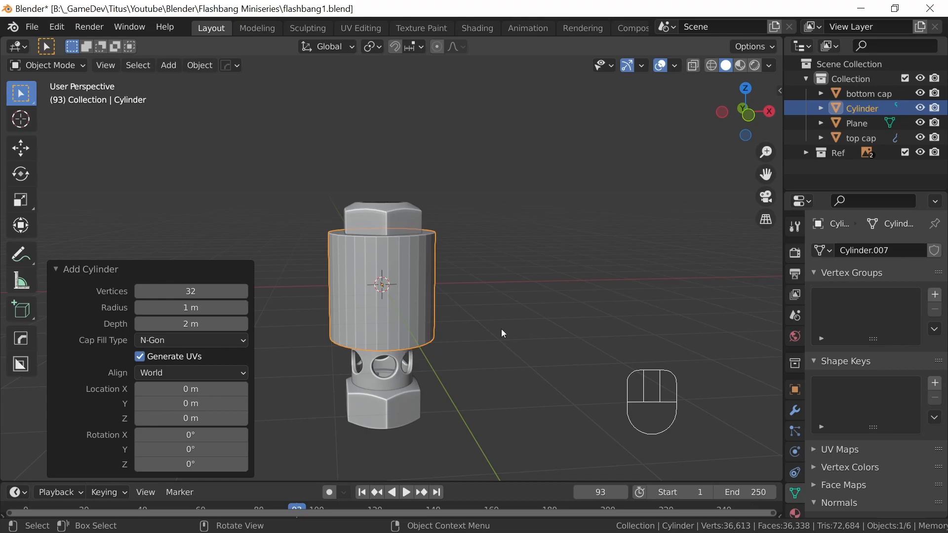
Raise the cylinder about 2.07 m along Z to the fuze in the front reference image
middle_click_drag(481, 339, 466, 312)
key("KP_1")
key("g")
key("z")
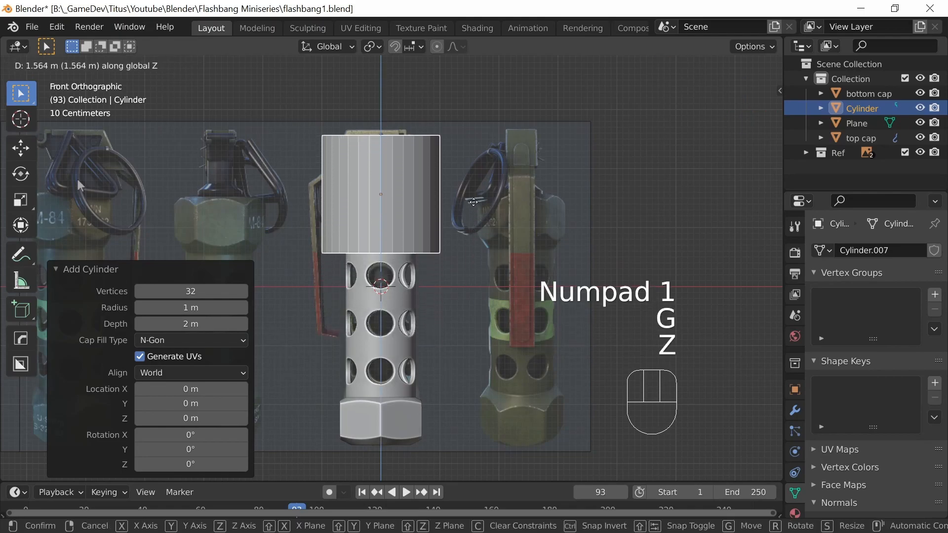
left_click(473, 182)
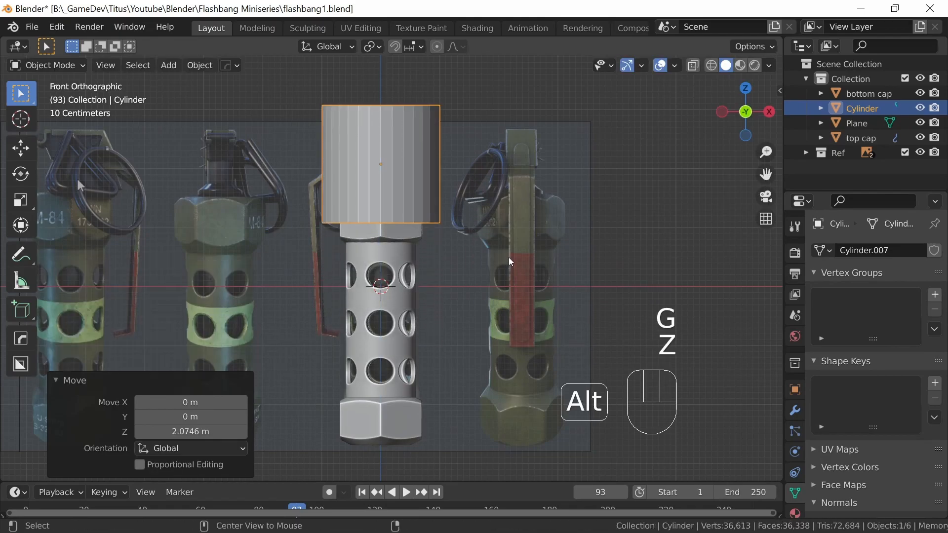
Scale the cylinder uniformly to about 0.462, comparing it with the fuze reference in X-ray
key("alt+z")
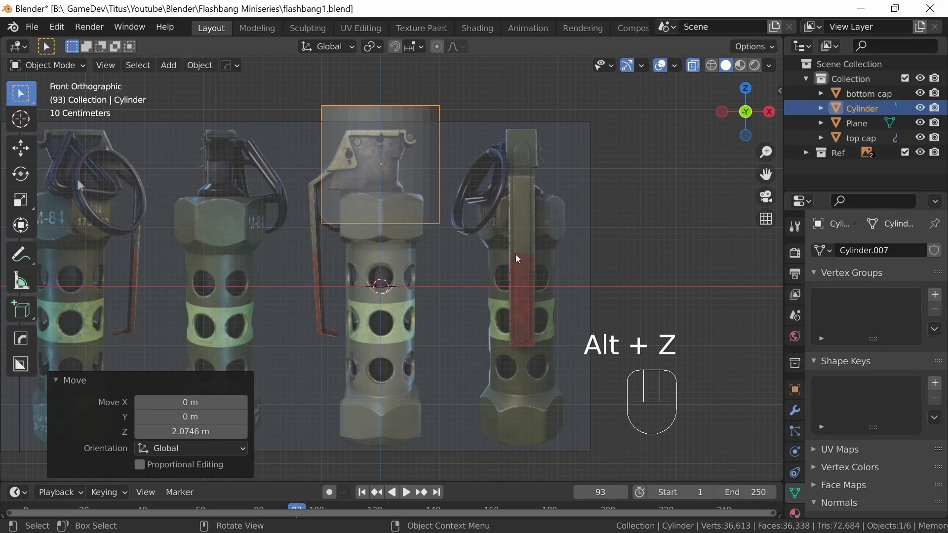
key("s")
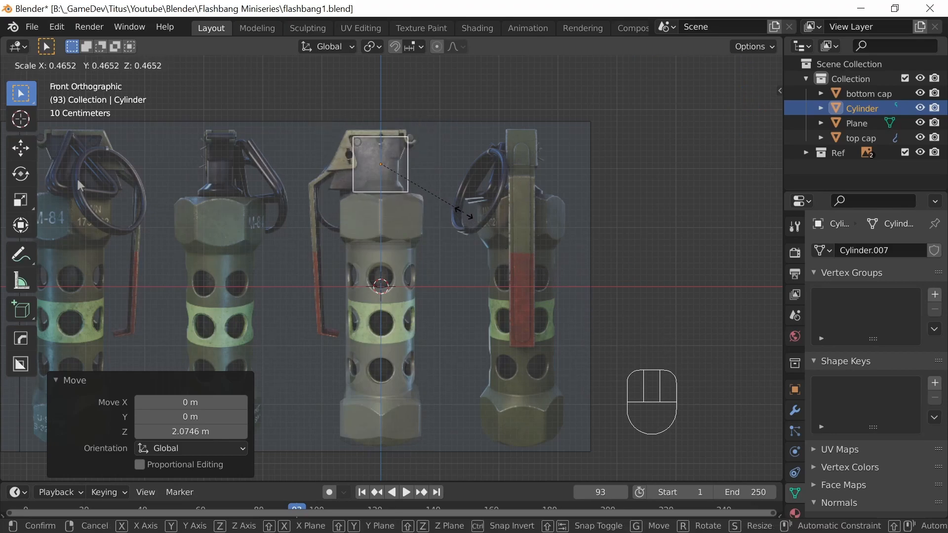
left_click(463, 212)
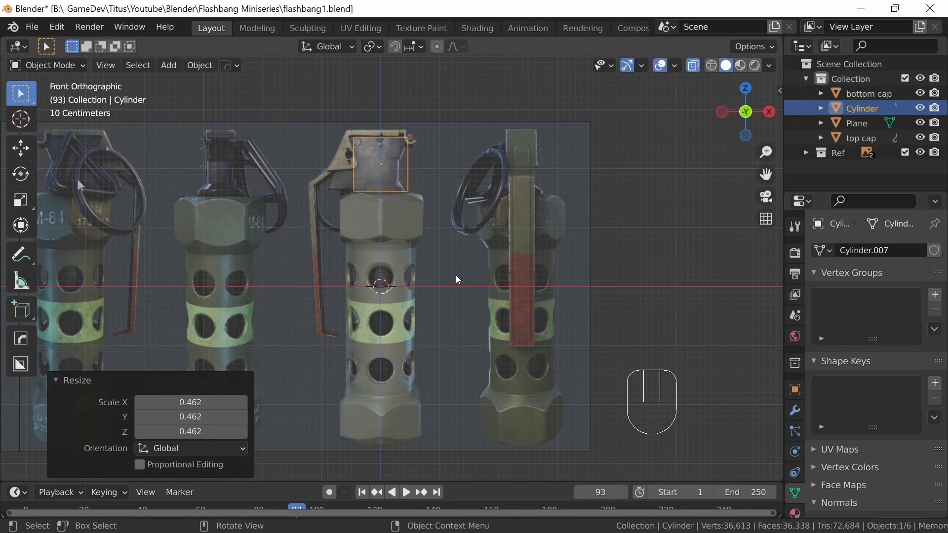
key("alt+z")
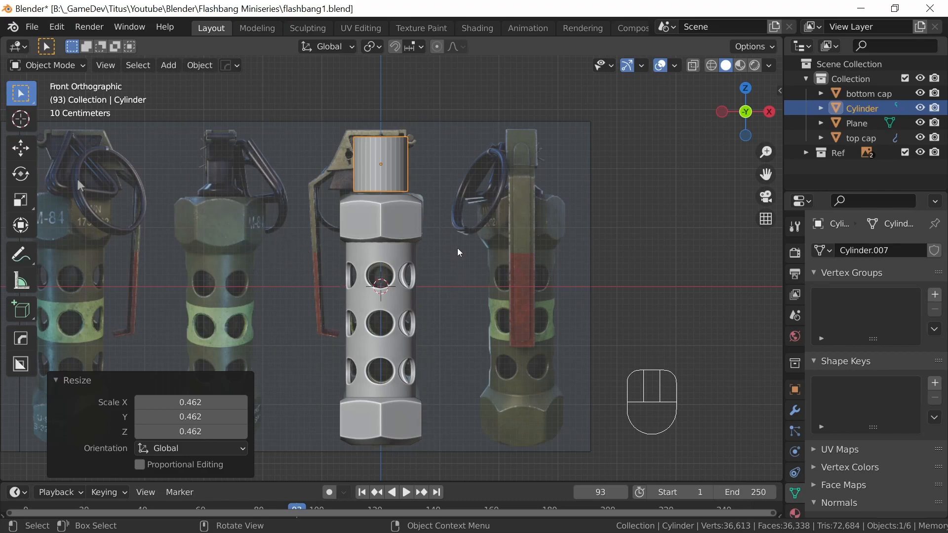
Scale the cylinder down to the width of the fuze's base ring, about 0.77 m, and lower it about 0.09 m along Z
middle_click_drag(428, 200, 460, 255, "shift")
middle_click_drag(488, 298, 464, 305, "ctrl")
key("alt+z")
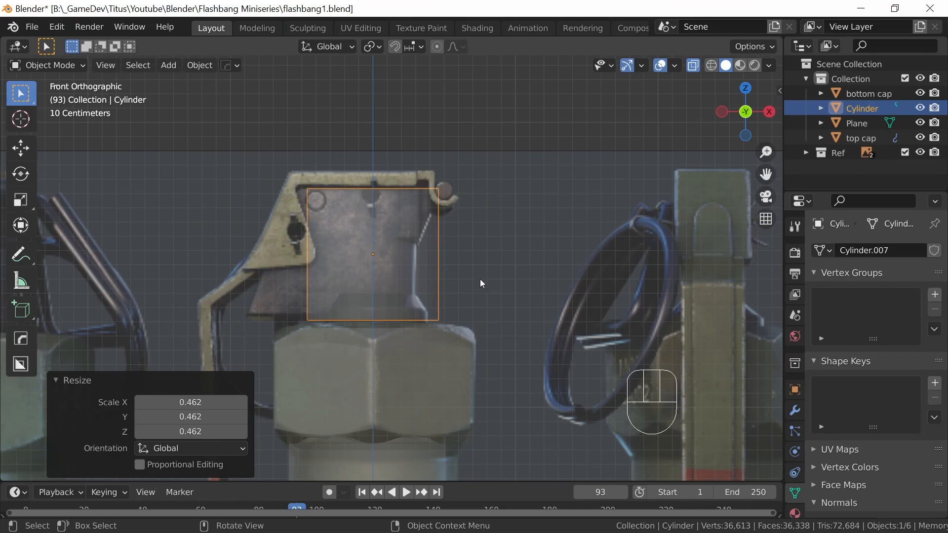
key("s")
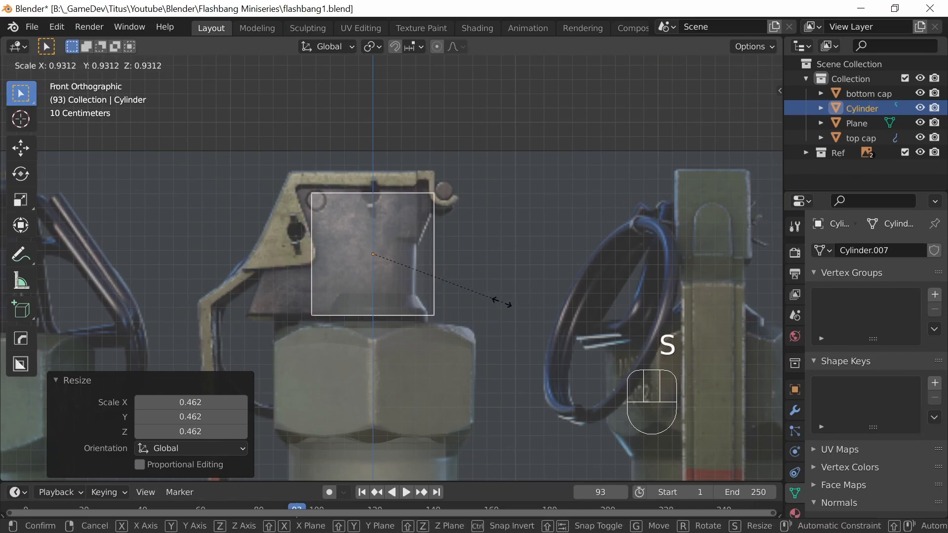
left_click(492, 299)
key("g")
key("z")
left_click(487, 295)
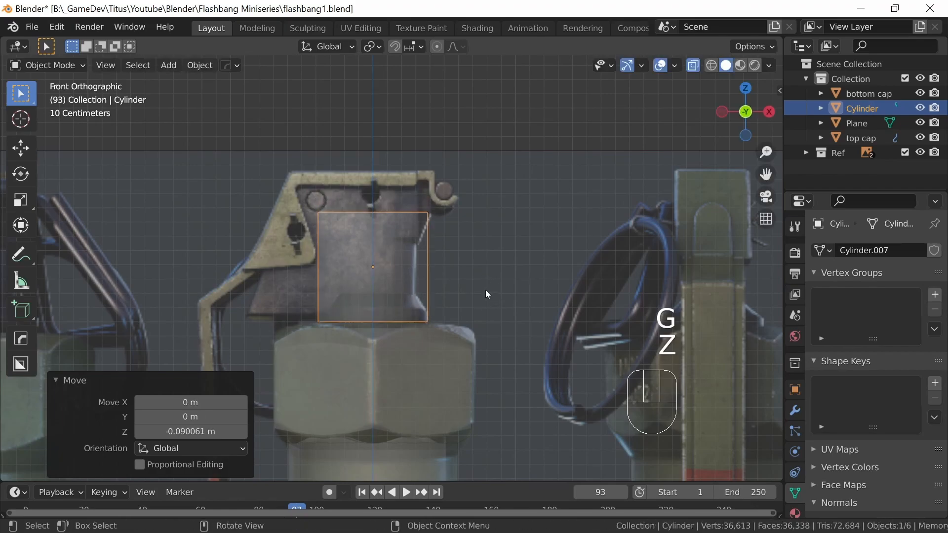
Flatten the cylinder to about 0.17 along Z and lower it about 0.32 m onto the base ring in the reference
key("s")
key("z")
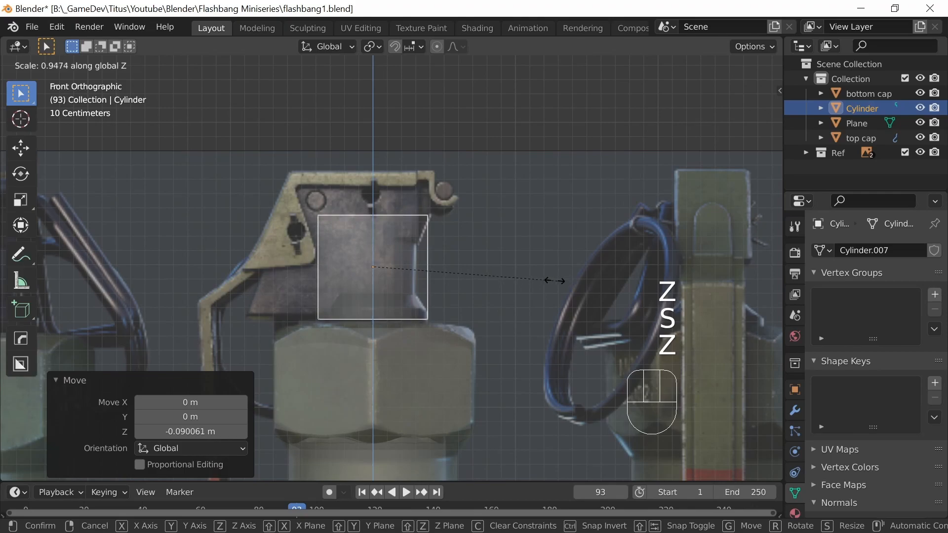
left_click(402, 247)
key("g")
key("z")
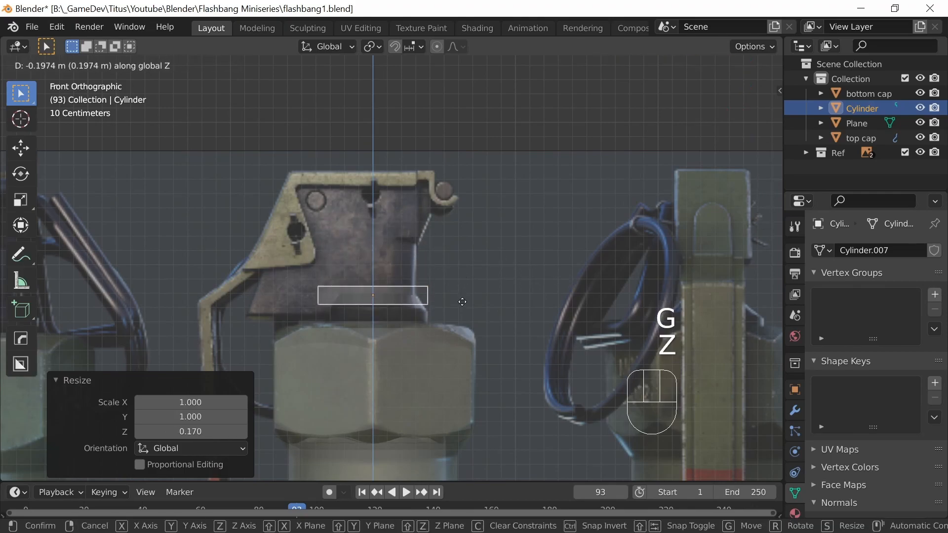
left_click(461, 318)
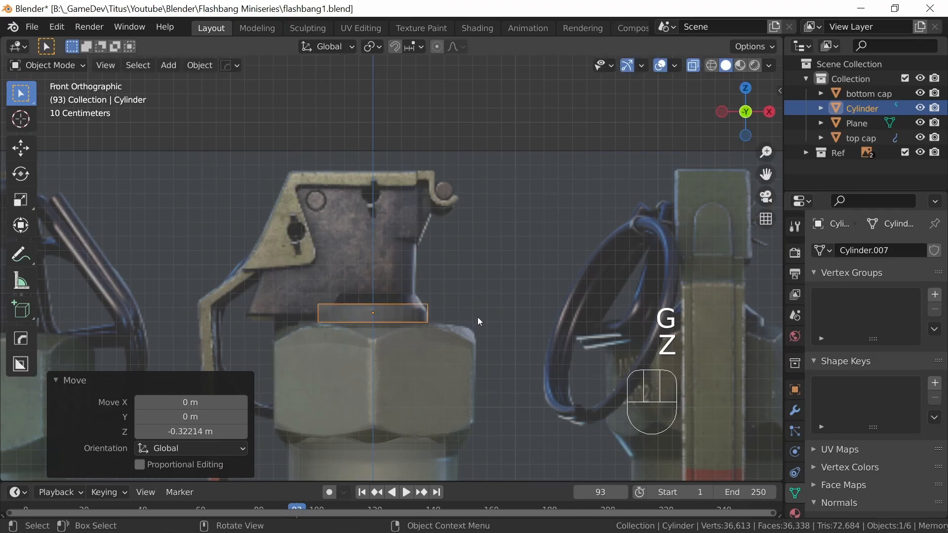
key("alt+z")
middle_click_drag(494, 303, 505, 330)
key("KP_1")
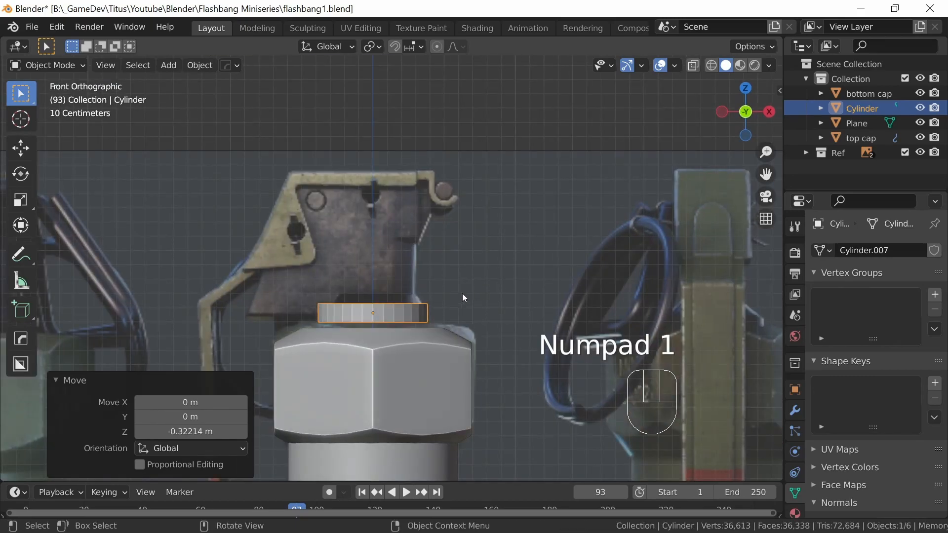
middle_click_drag(473, 278, 467, 322)
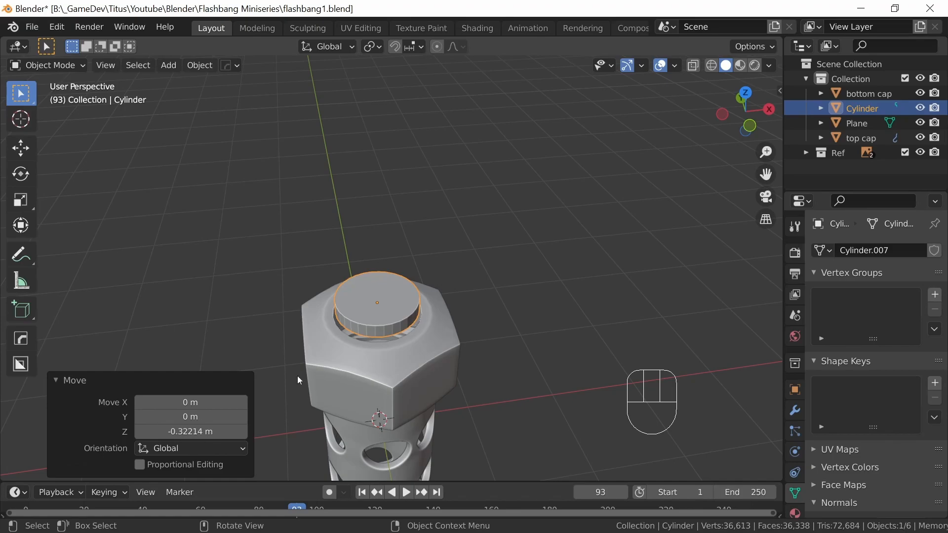
Apply all transforms to the flattened cylinder, checking its location and scale values before and after
key("n")
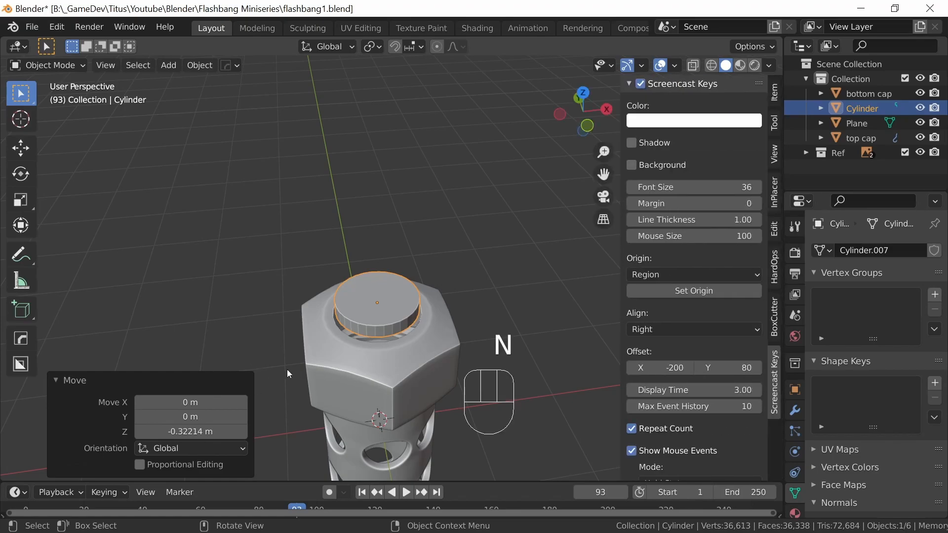
left_click(774, 92)
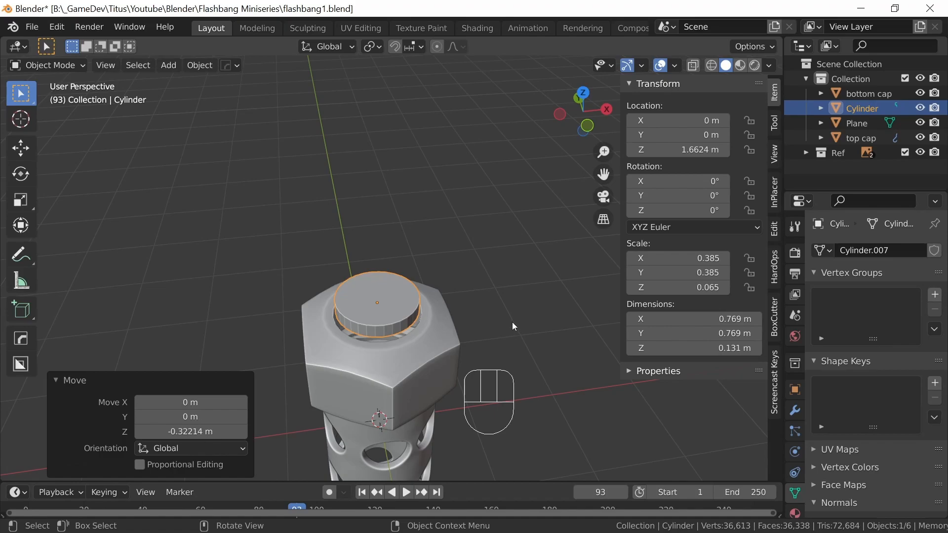
key("n")
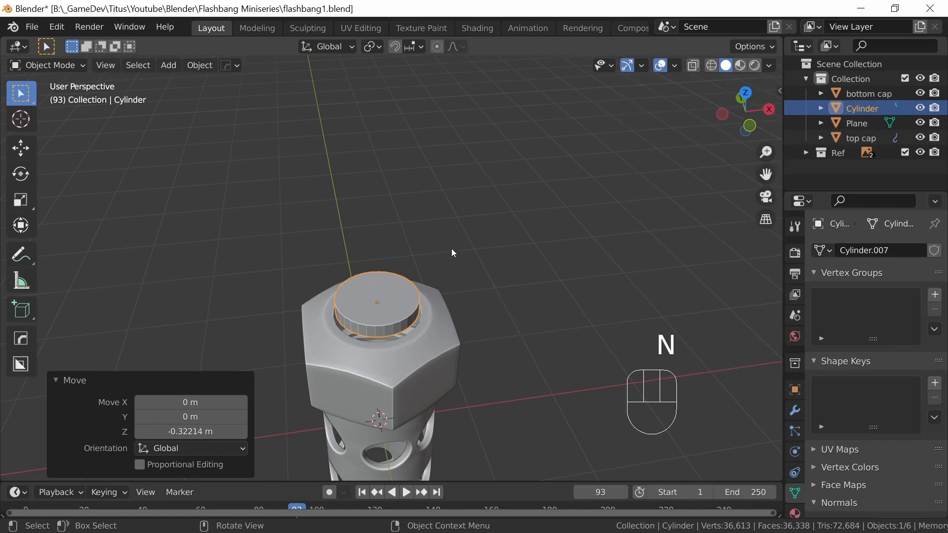
key("ctrl+a")
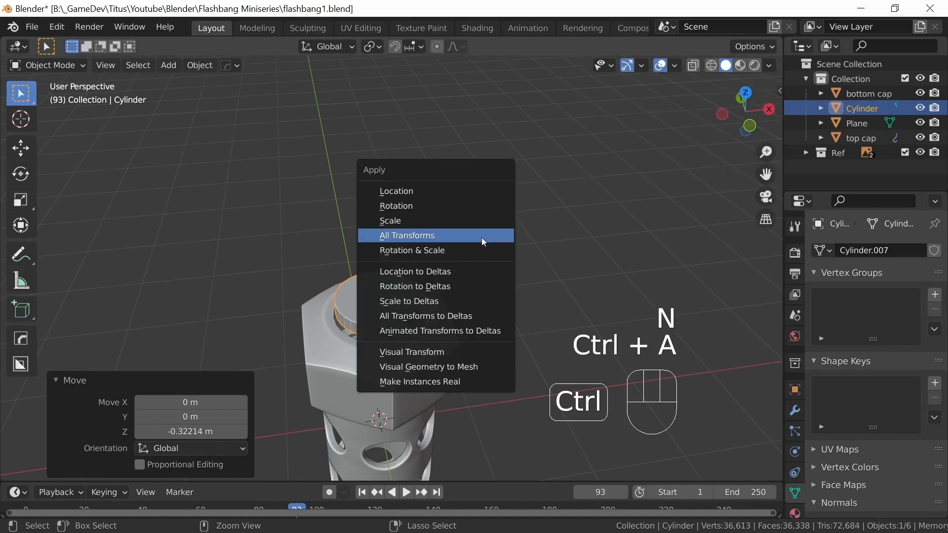
left_click(431, 236)
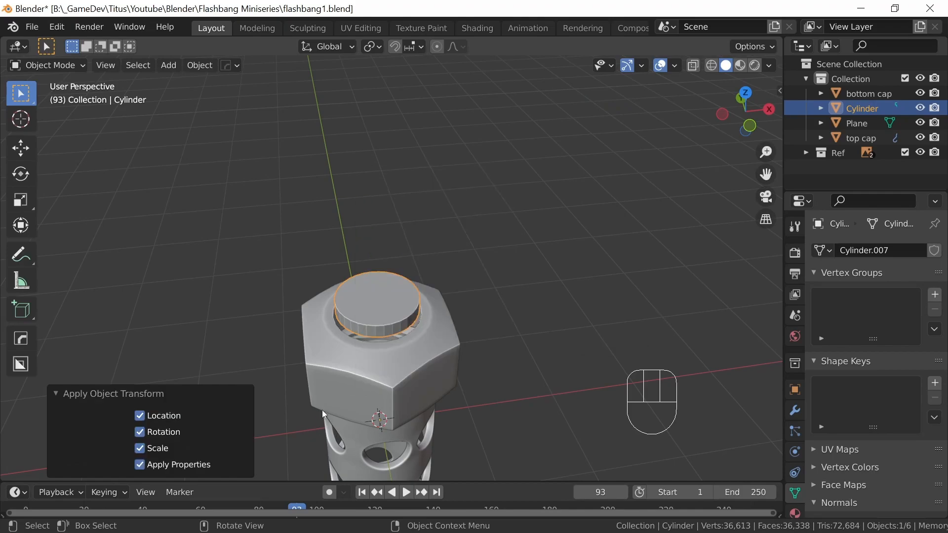
key("n")
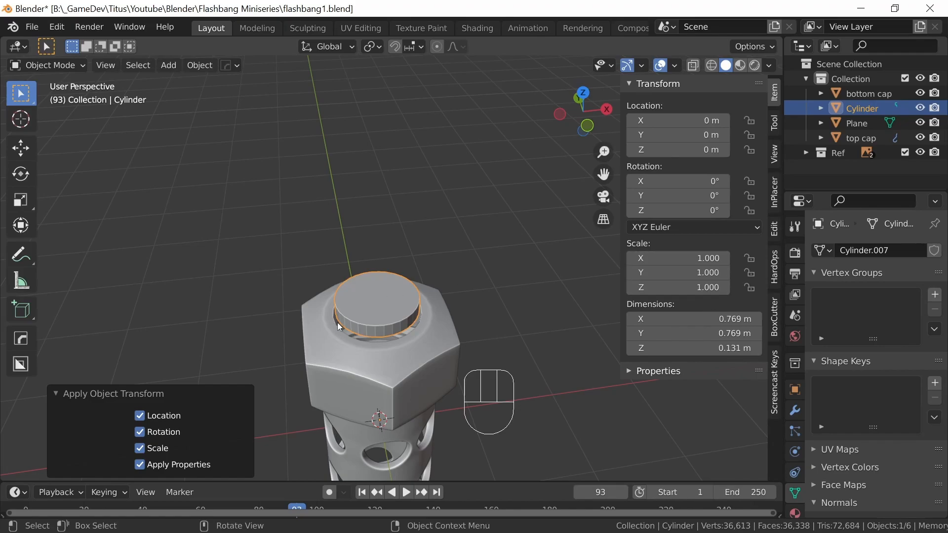
key("n")
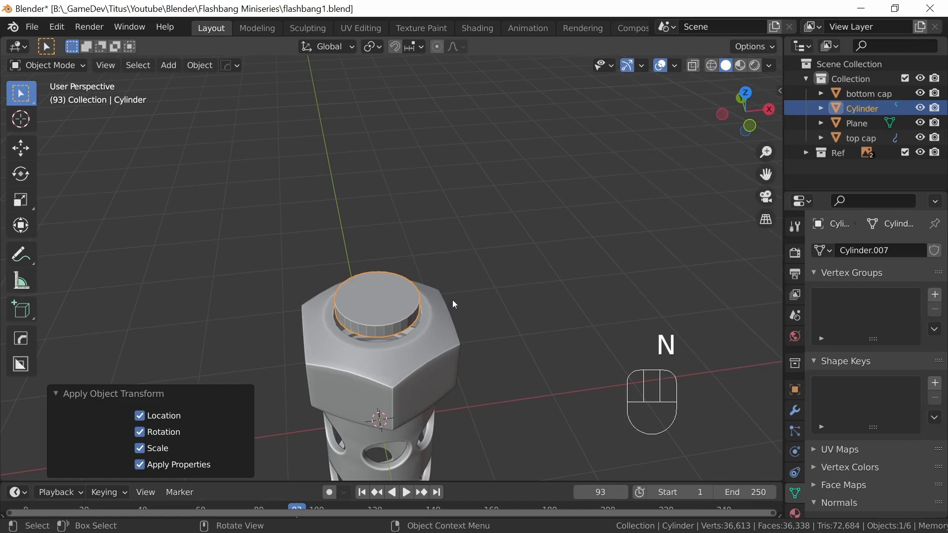
Isolate the cylinder and, in vertex editing, connect the two opposite rim vertices of its top face along the X axis
key("KP_Divide")
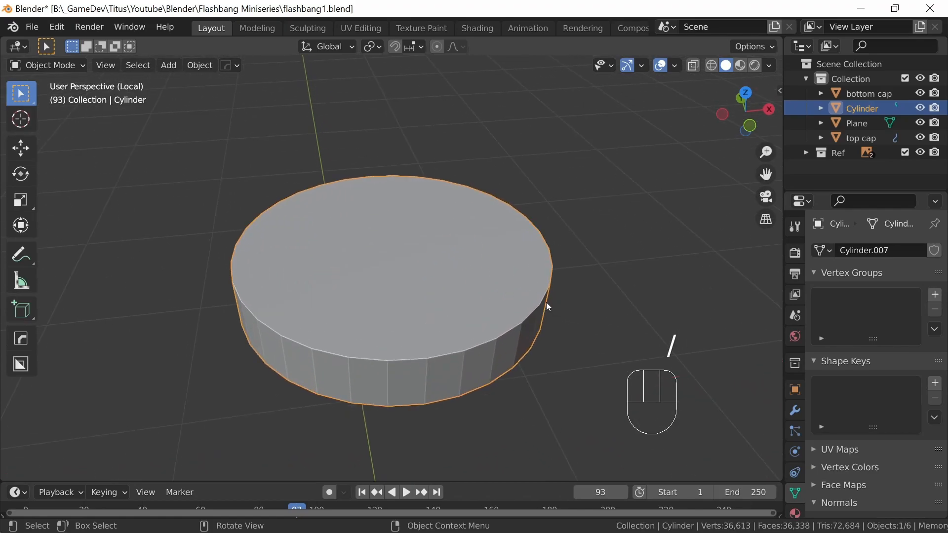
key("KP_1")
key("KP_7")
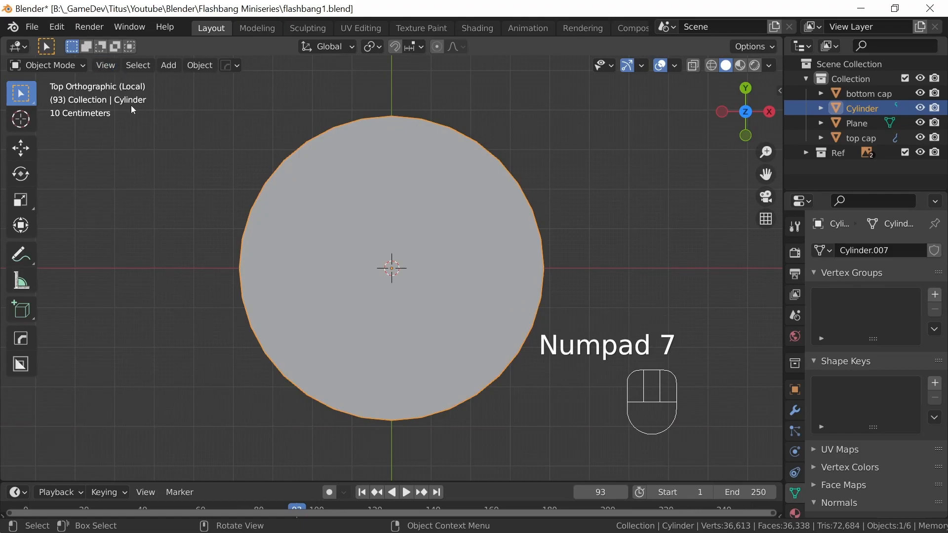
key("Tab")
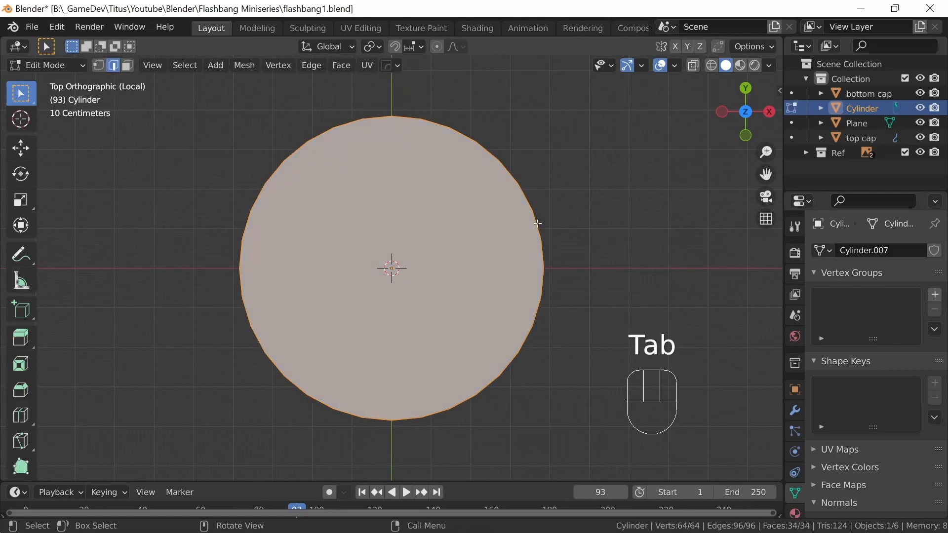
left_click(98, 65)
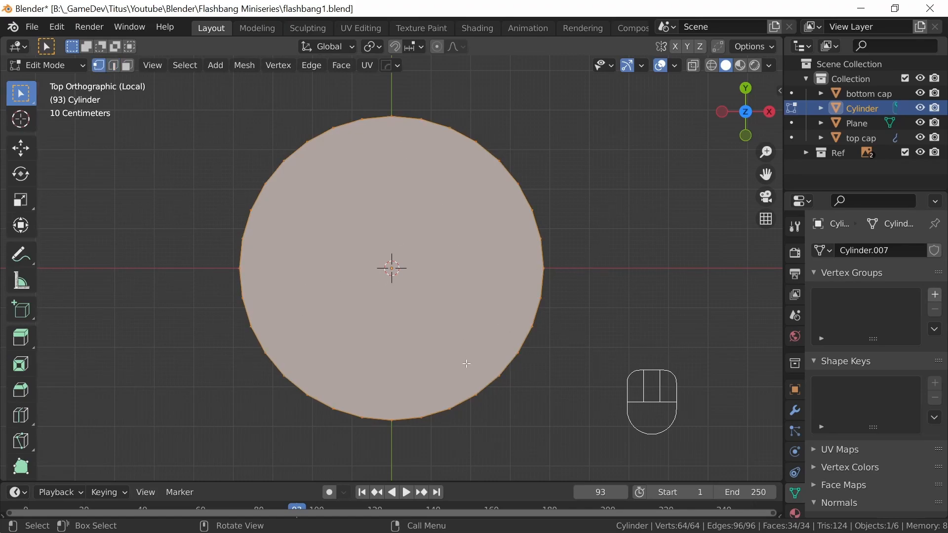
left_click(545, 270)
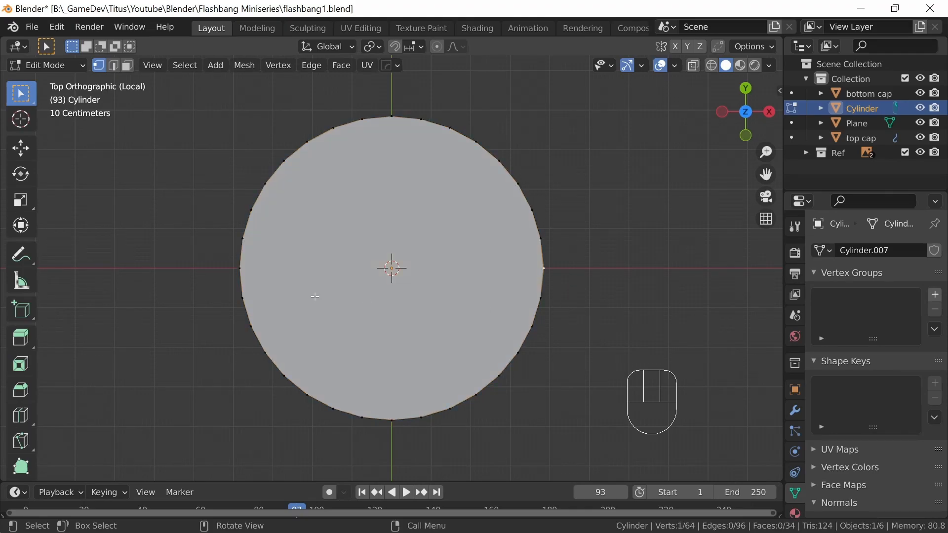
left_click(240, 269, "shift")
key("j")
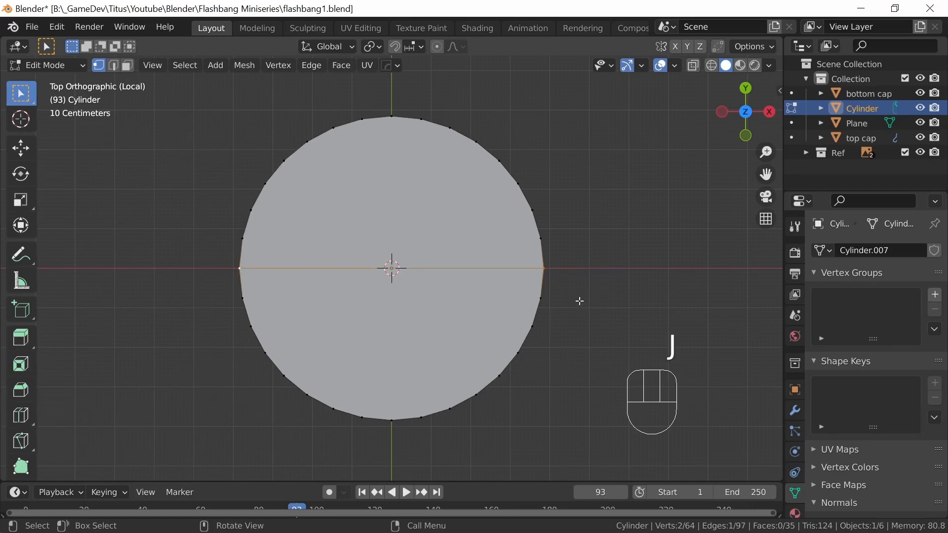
Connect the two 45° rim vertices on the top face's +X side with an edge parallel to Y
left_click(500, 375)
left_click(525, 173, "shift")
key("j")
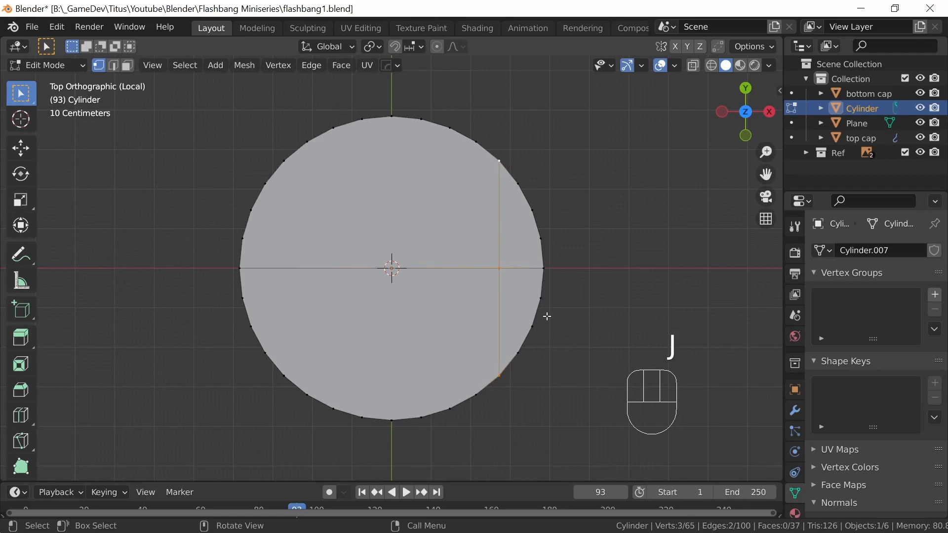
Connect two pairs of rim vertices on the top face's -Y half with edges parallel to X, one near the rim and one closer to the centre
left_click(499, 377)
key("shift")
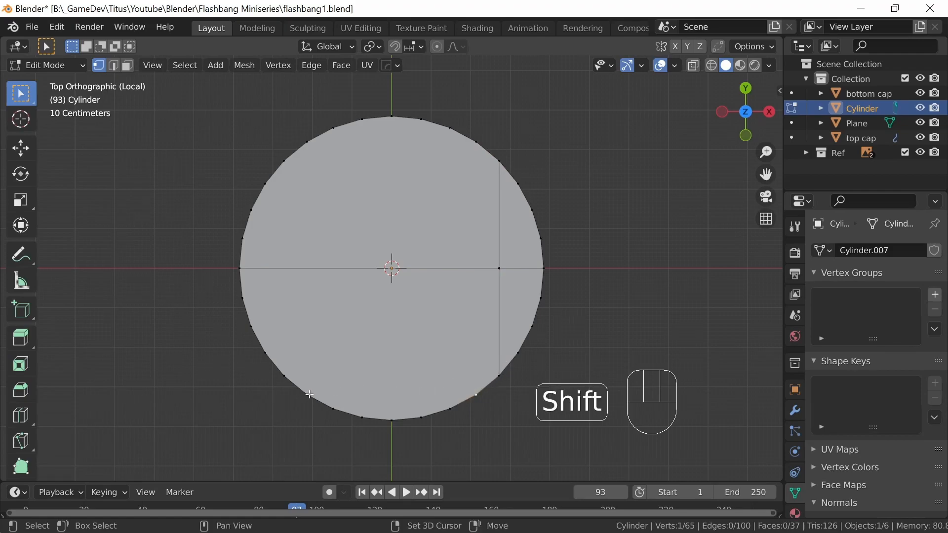
left_click(308, 395, "shift")
key("j")
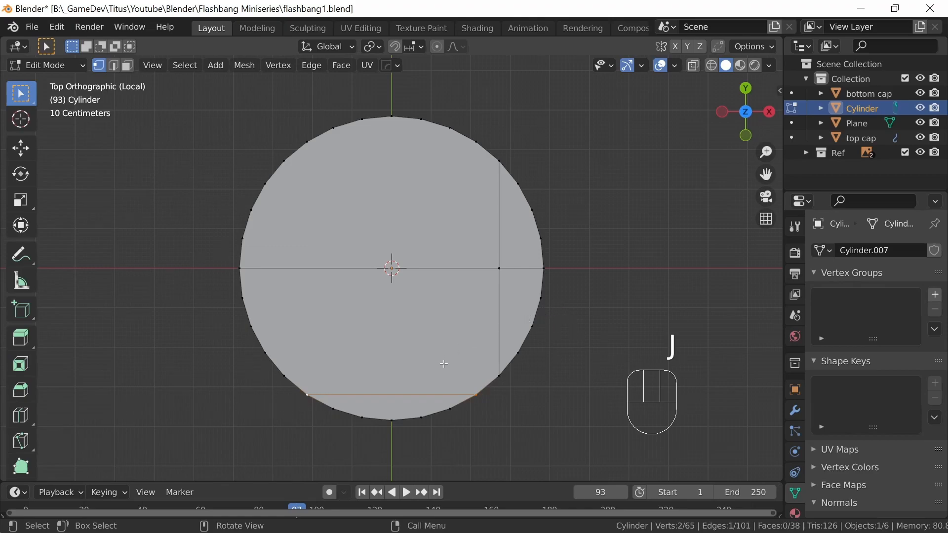
left_click(532, 325)
left_click(252, 327, "shift")
key("j")
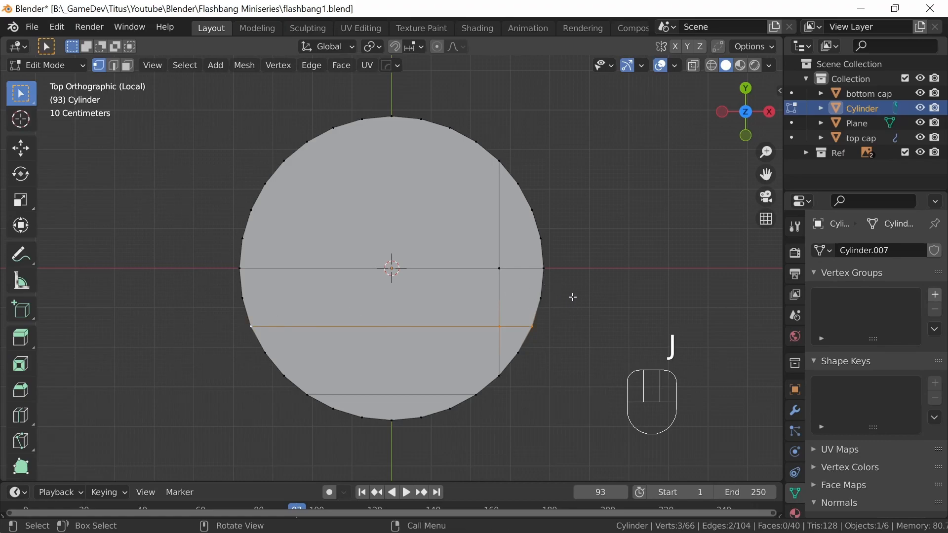
Extrude five top face sections up about 0.825 m to the reference lever, leaving out the outer -Y segment and the small corner section beside it
middle_click_drag(577, 331, 501, 321)
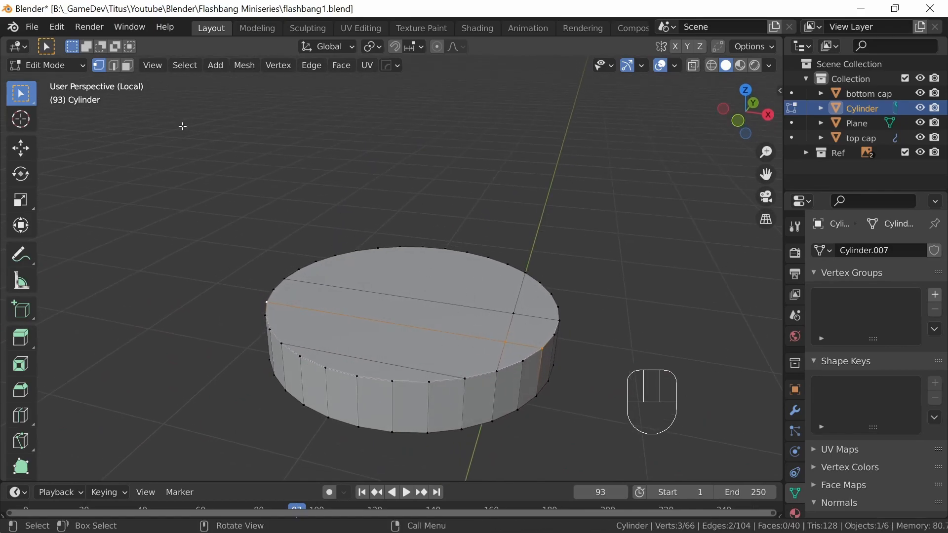
left_click(133, 68)
middle_click_drag(536, 343, 465, 229)
left_click(465, 229)
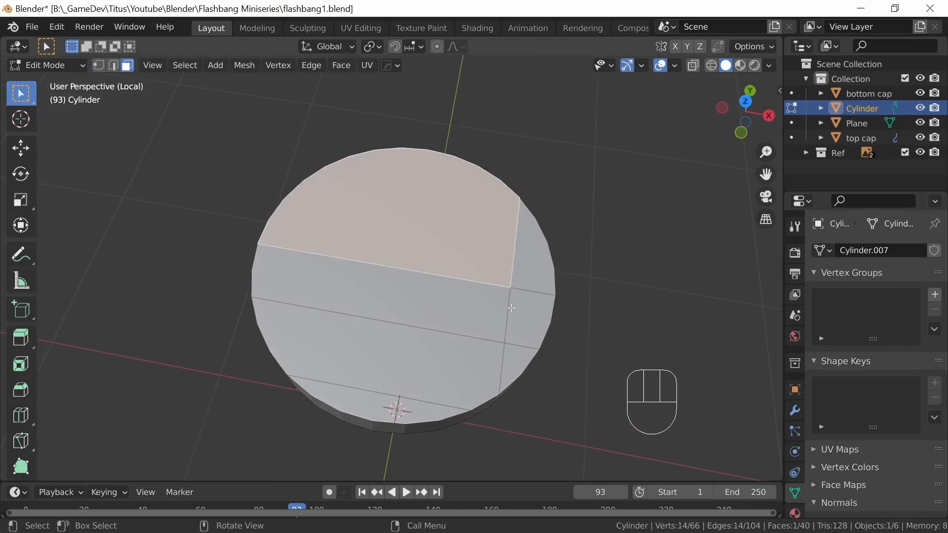
left_click(541, 281, "shift")
left_click(536, 320, "shift")
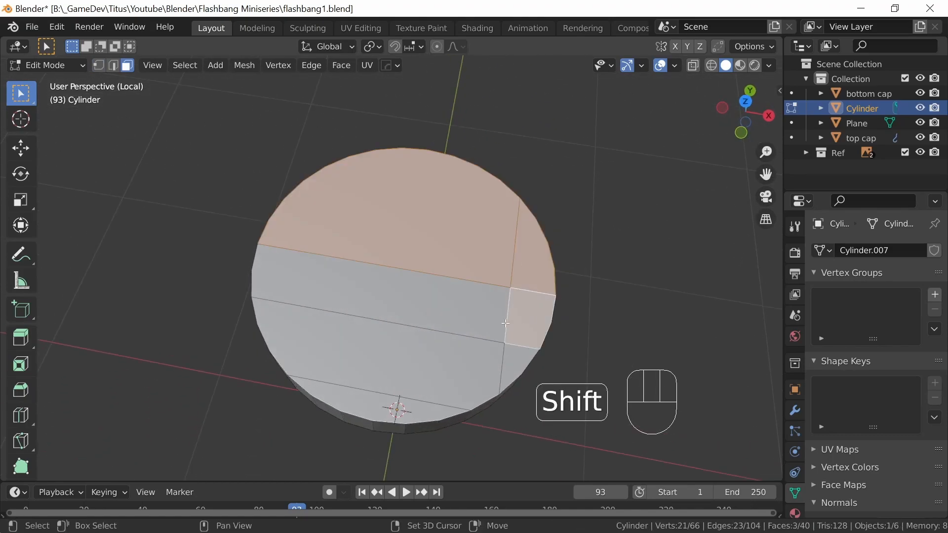
left_click(461, 308, "shift")
left_click(443, 363, "shift")
middle_click_drag(574, 370, 542, 339)
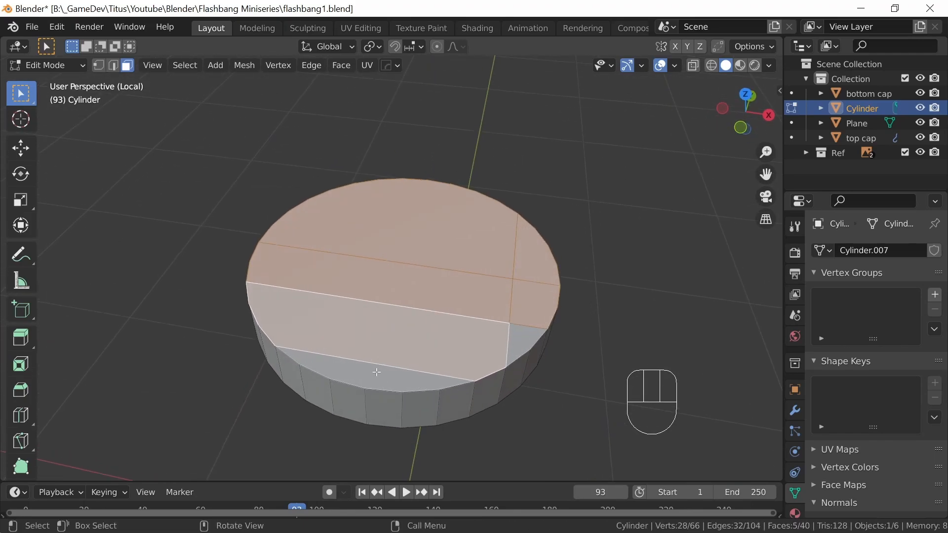
key("KP_1")
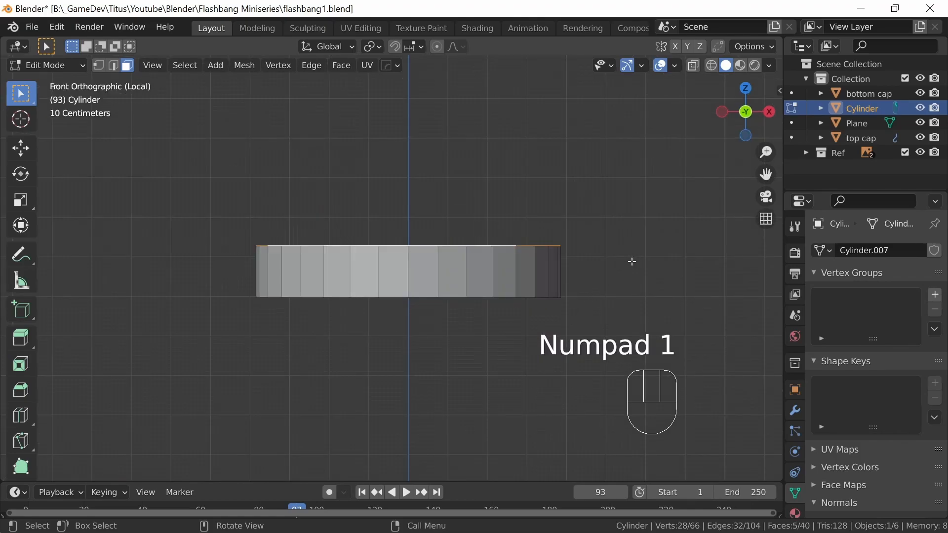
key("KP_Divide")
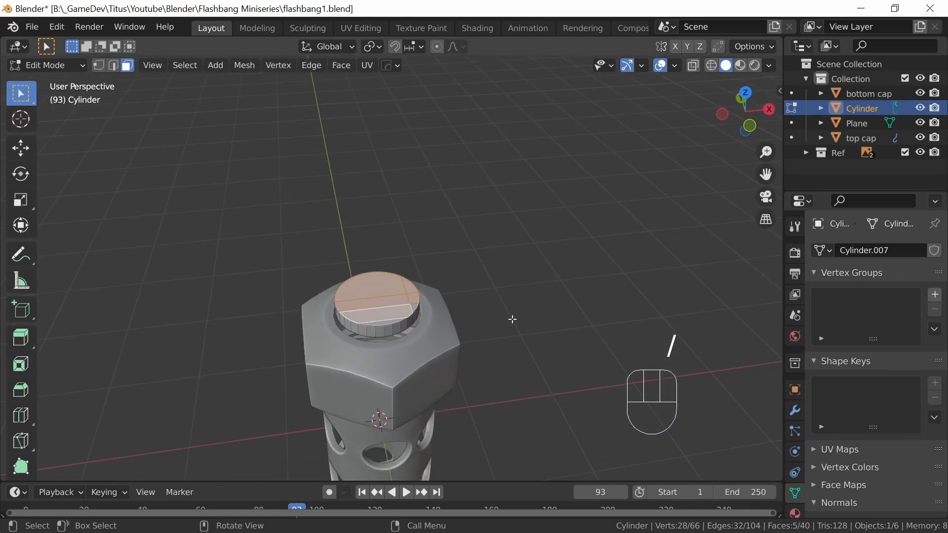
key("KP_1")
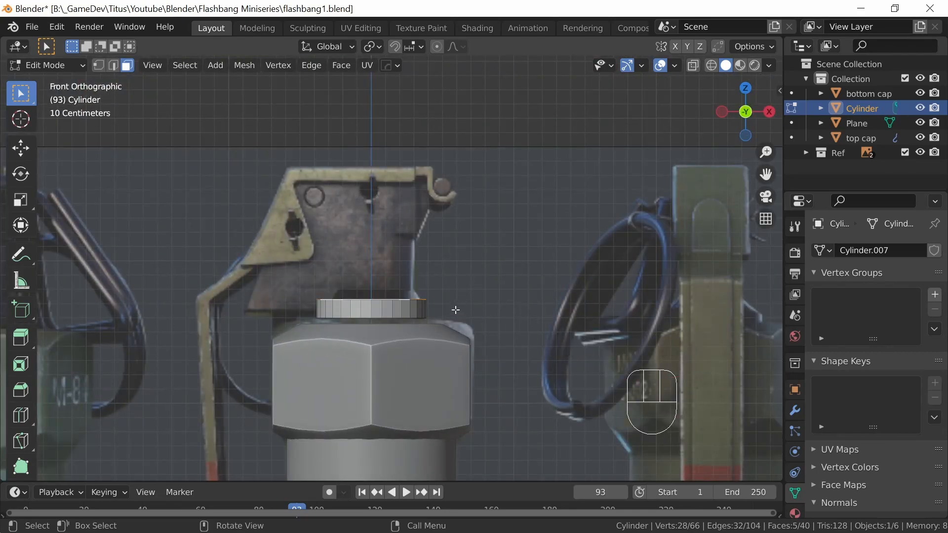
key("e")
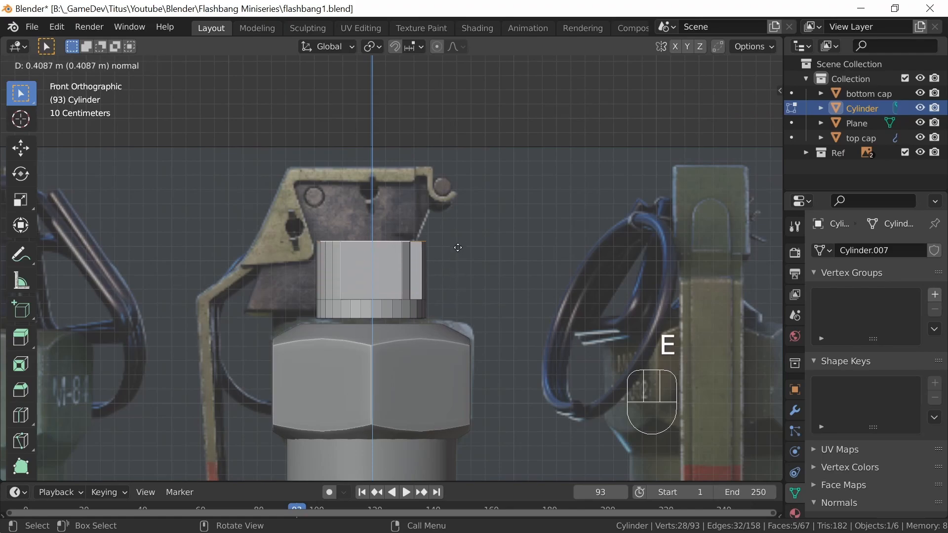
key("shift")
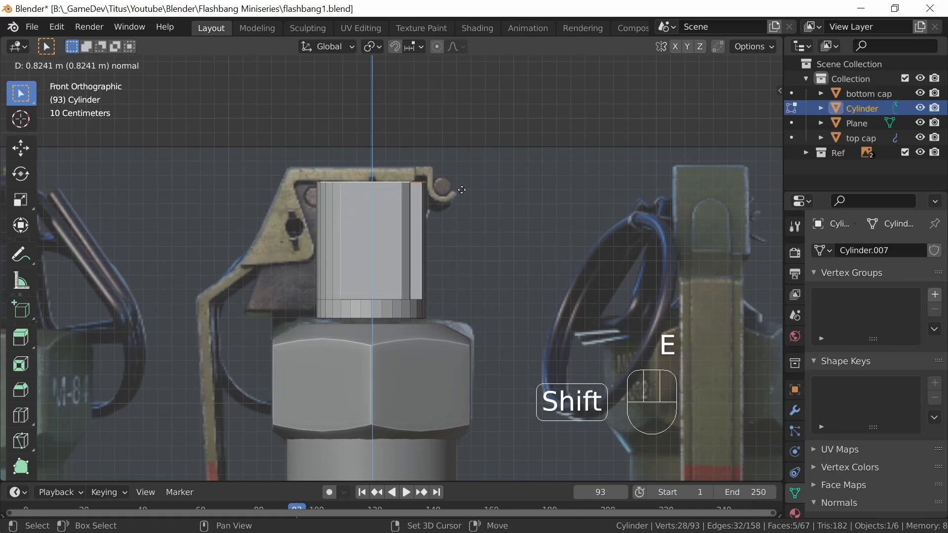
left_click(463, 189)
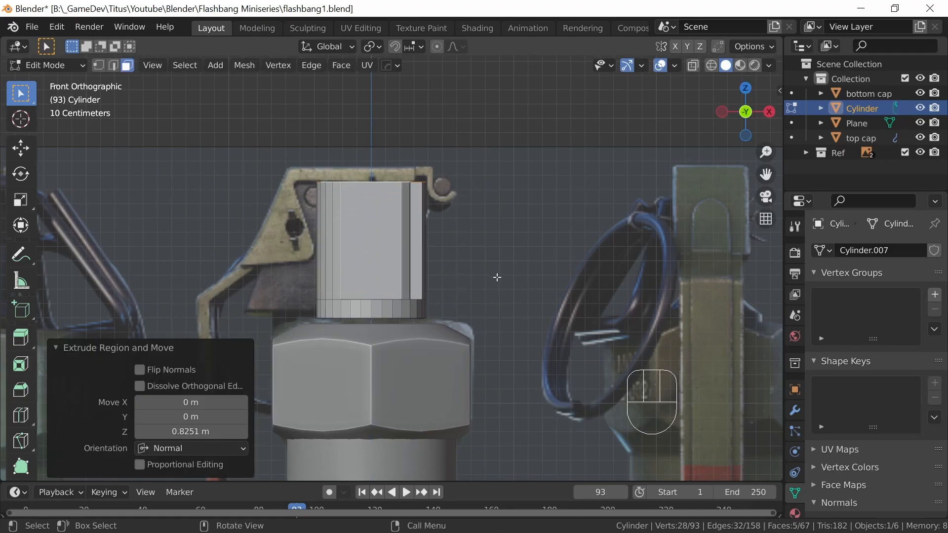
Isolate the cylinder again and delete the five selected faces capping the extruded body
middle_click_drag(511, 273, 431, 366)
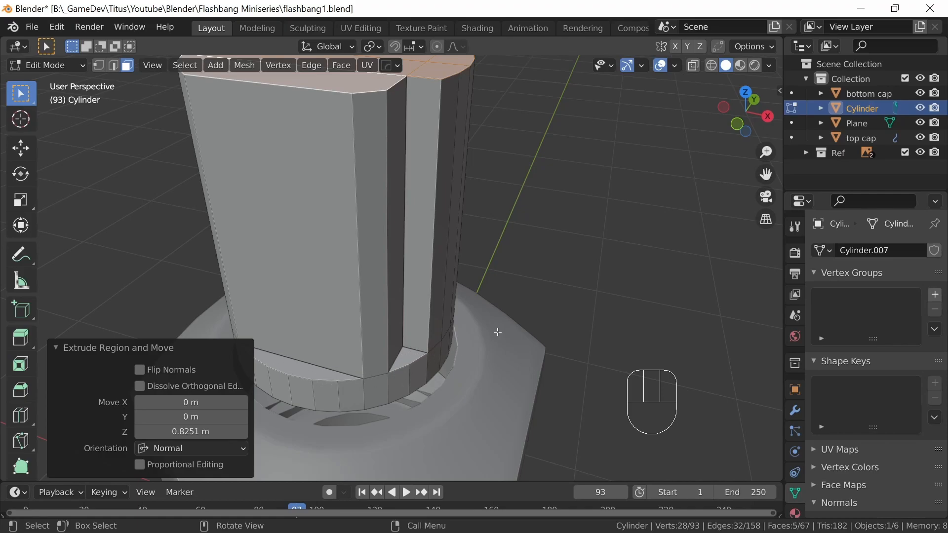
key("KP_Divide")
middle_click_drag(563, 377, 505, 325)
key("x")
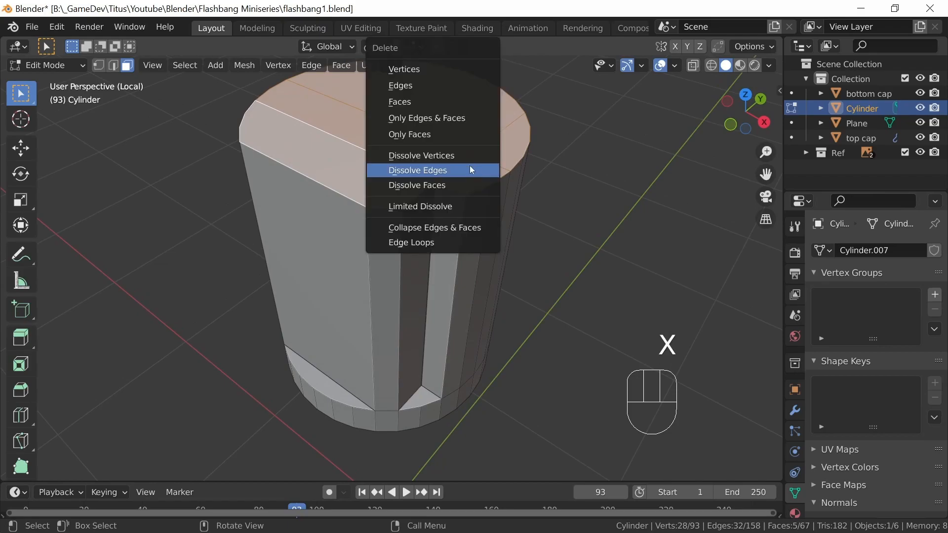
left_click(435, 103)
Bevel the inner vertical edge of the corner notch with a width of about 0.043 m and 3 segments
middle_click_drag(461, 328, 479, 239)
middle_click_drag(526, 349, 509, 301)
left_click(117, 68)
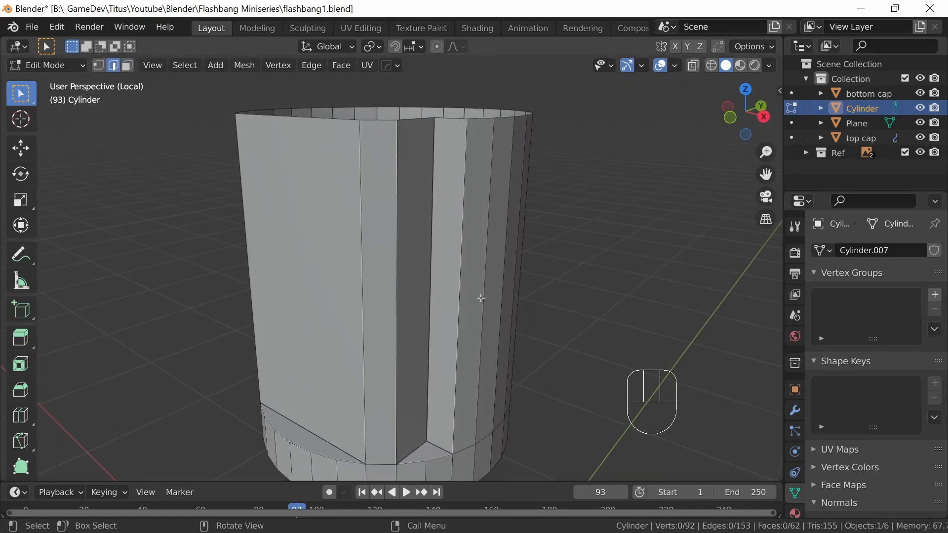
left_click(430, 336)
middle_click_drag(476, 345, 471, 351, "ctrl")
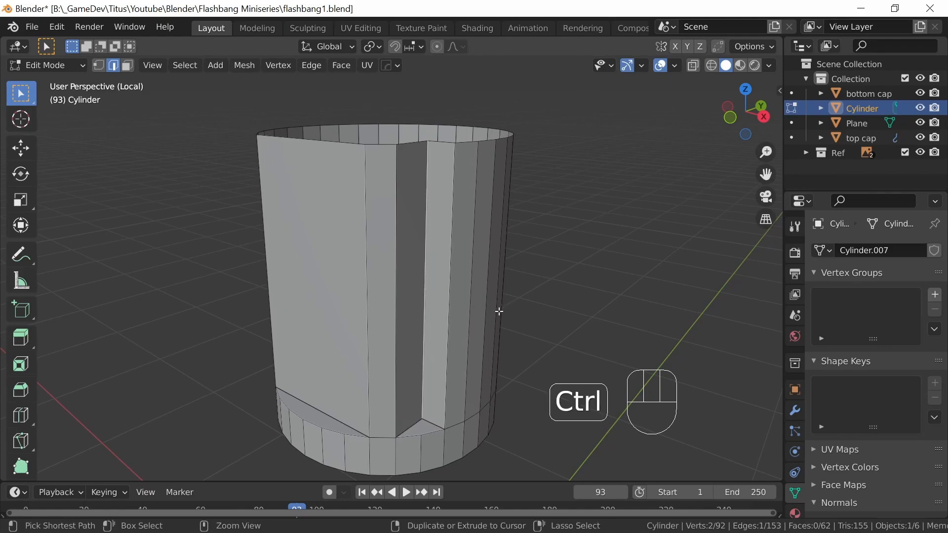
key("ctrl+b")
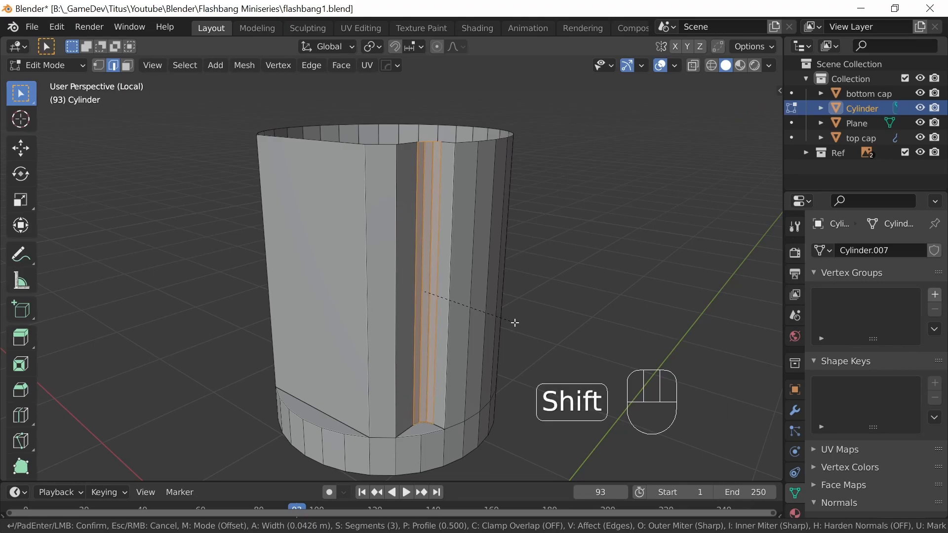
left_click(518, 322)
On the notch floor, connect the first two bottom vertices of the bevel, starting from the -Y side, to the middle rim vertex
middle_click_drag(547, 336, 534, 313)
middle_click_drag(529, 376, 502, 320, "ctrl")
mouse_move(449, 379)
middle_mouse_down()
mouse_move(466, 385)
mouse_move(460, 391)
middle_mouse_up()
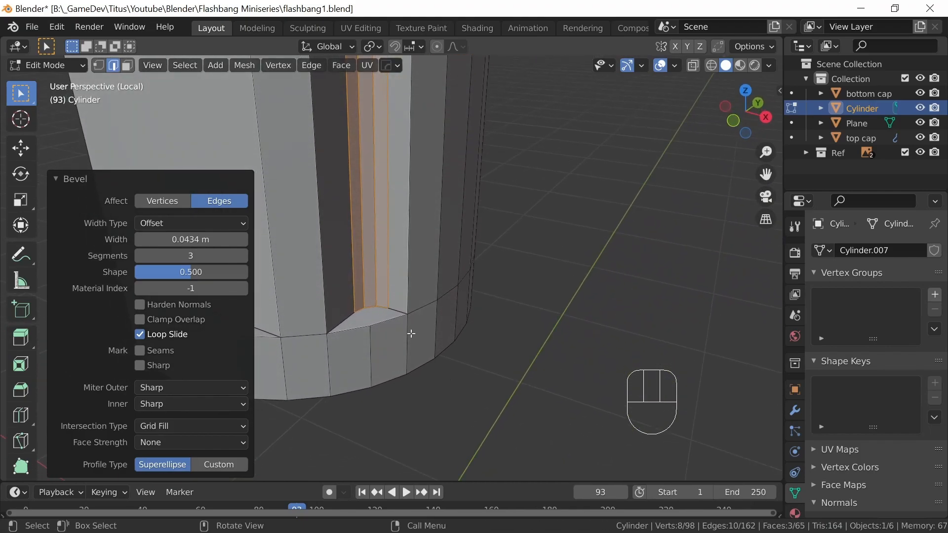
left_click(99, 65)
middle_click_drag(461, 300, 431, 315)
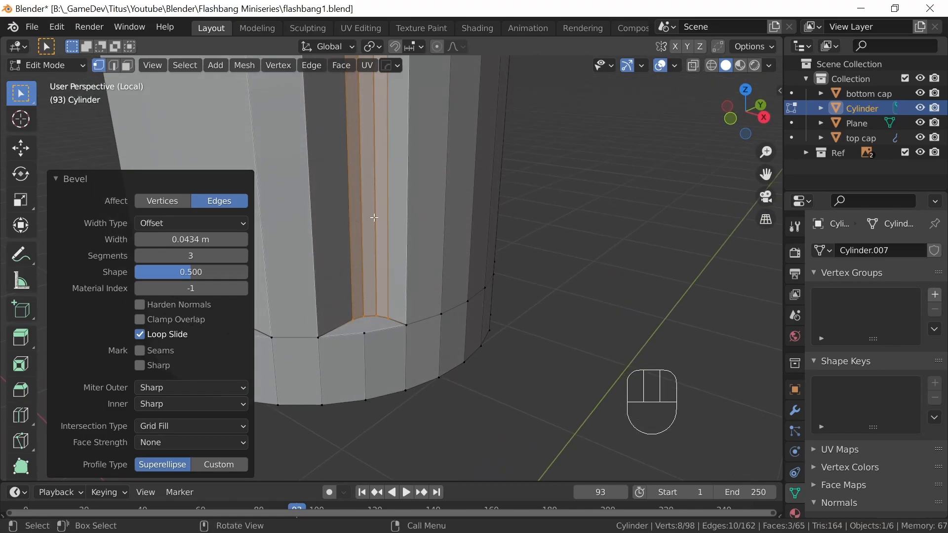
middle_click_drag(411, 287, 425, 259, "ctrl")
left_click(408, 255)
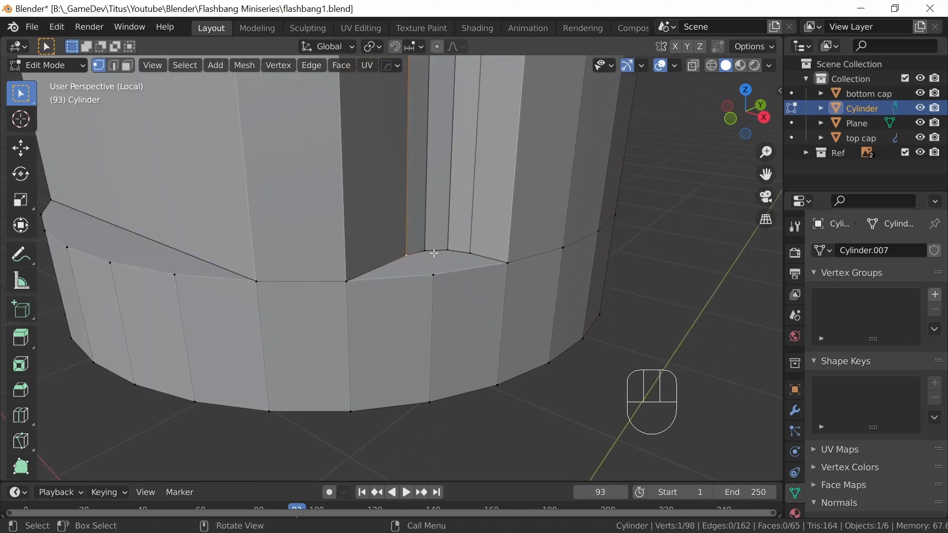
left_click(434, 274, "shift")
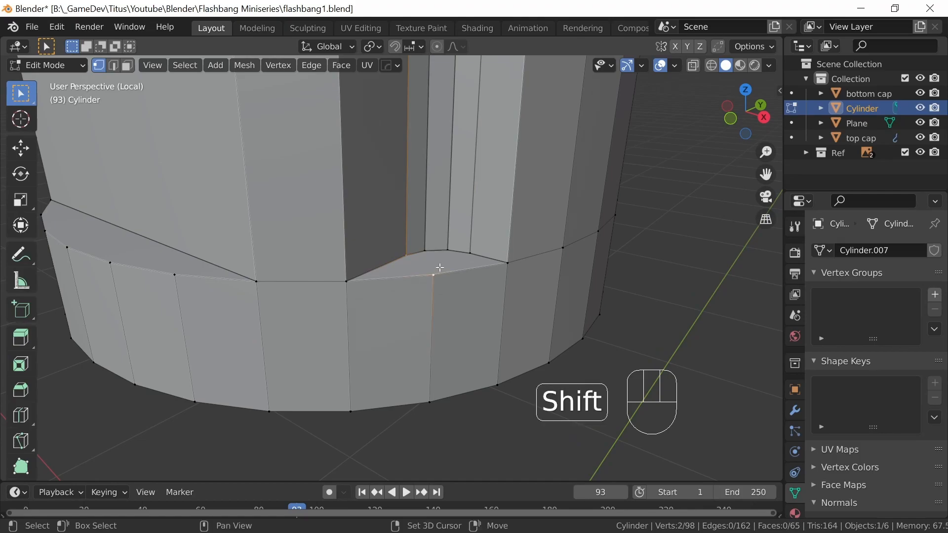
key("j")
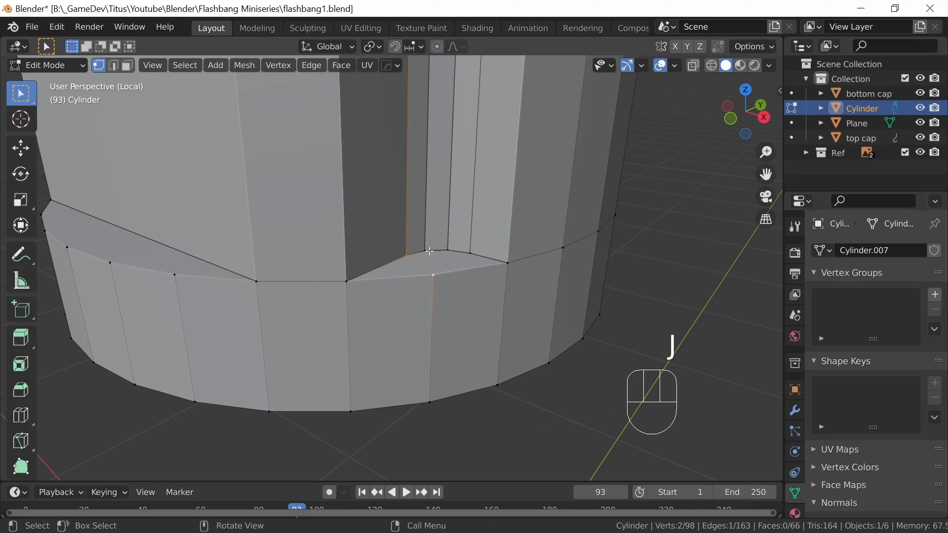
left_click(426, 251)
left_click(435, 275, "shift")
key("j")
Connect the remaining two bottom vertices of the bevel to the same rim vertex on the notch floor
left_click(448, 250)
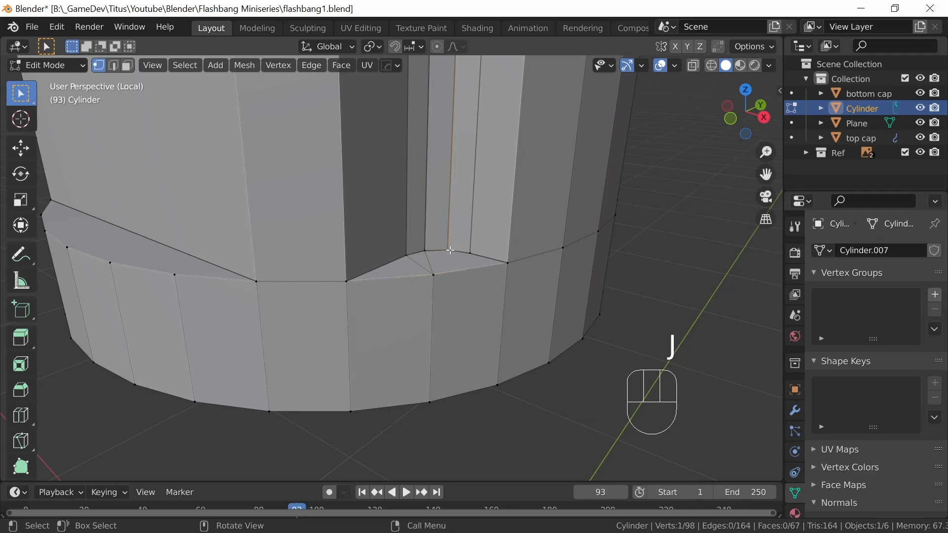
left_click(434, 275, "shift")
key("j")
left_click(470, 253)
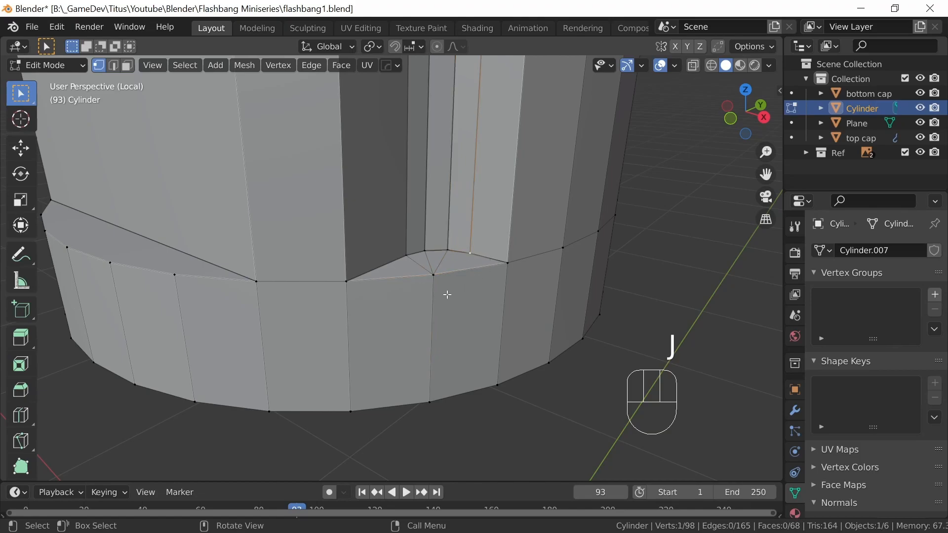
left_click(434, 275, "shift")
key("j")
Slide the notch's middle rim vertex down along its vertical edge by a factor of about 0.143
left_click(433, 277)
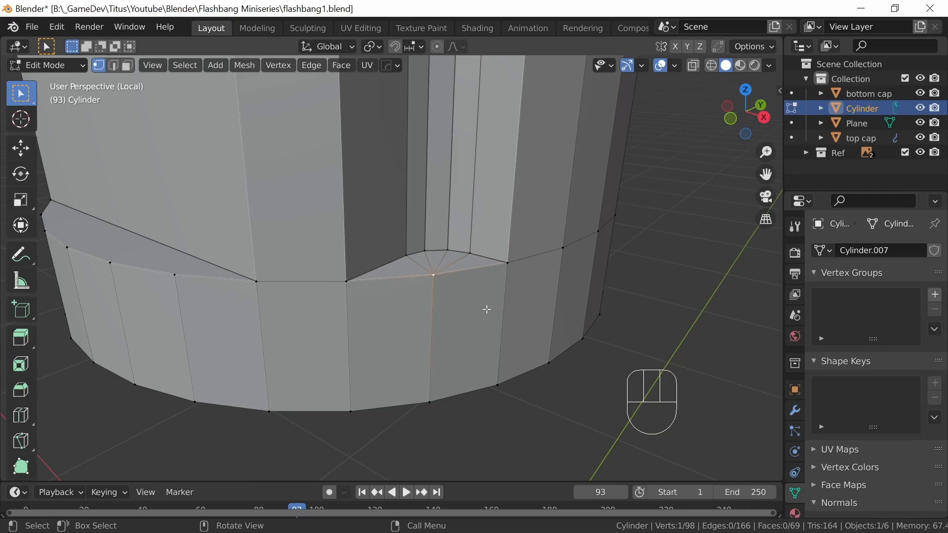
key("g")
key("g")
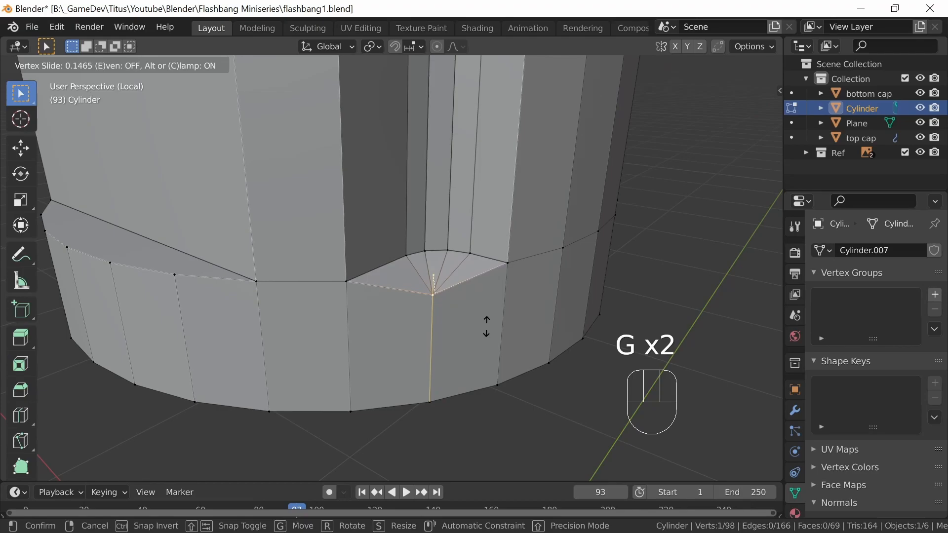
left_click(485, 326)
middle_click_drag(514, 288, 478, 329, "ctrl")
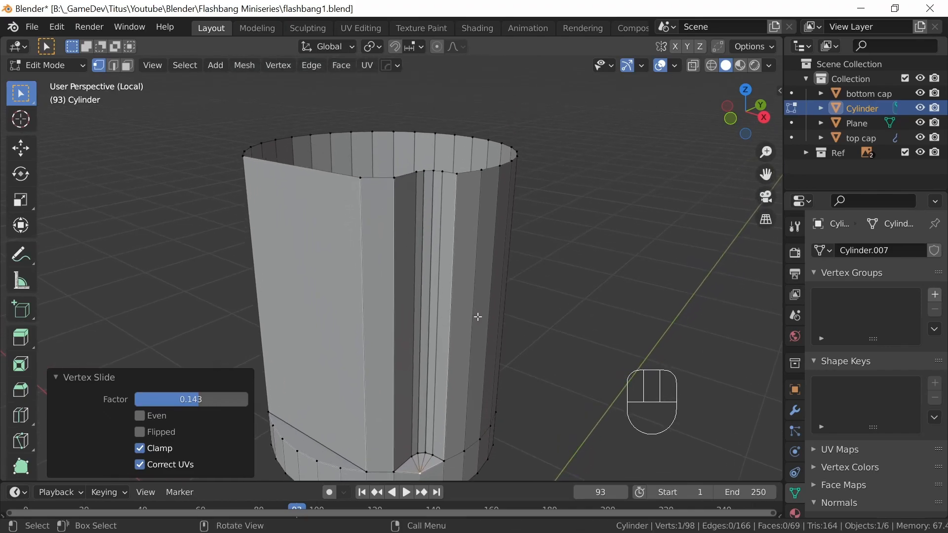
From the front, select all wall and base ring faces at the -X end, including hidden ones, and return to object mode
key("KP_1")
middle_click_drag(454, 353, 565, 296, "shift")
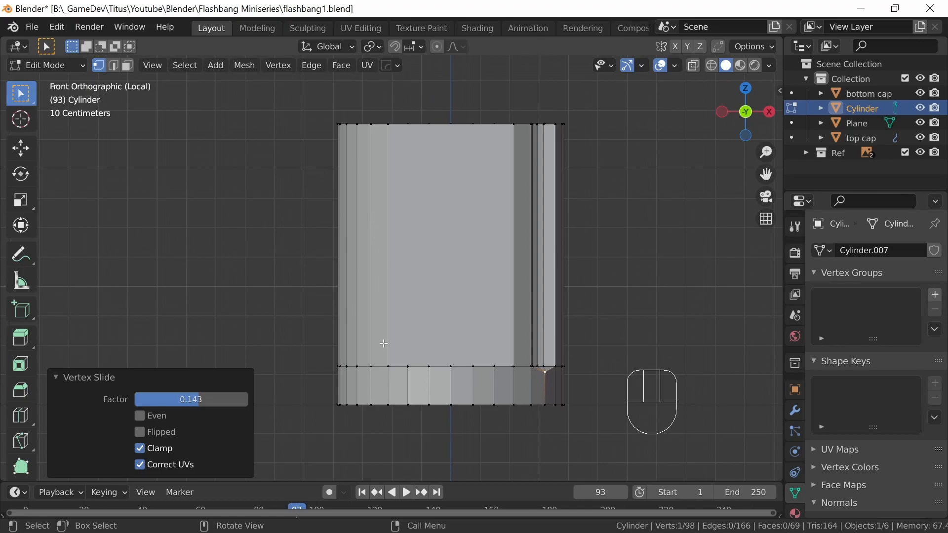
key("3")
left_click(267, 228)
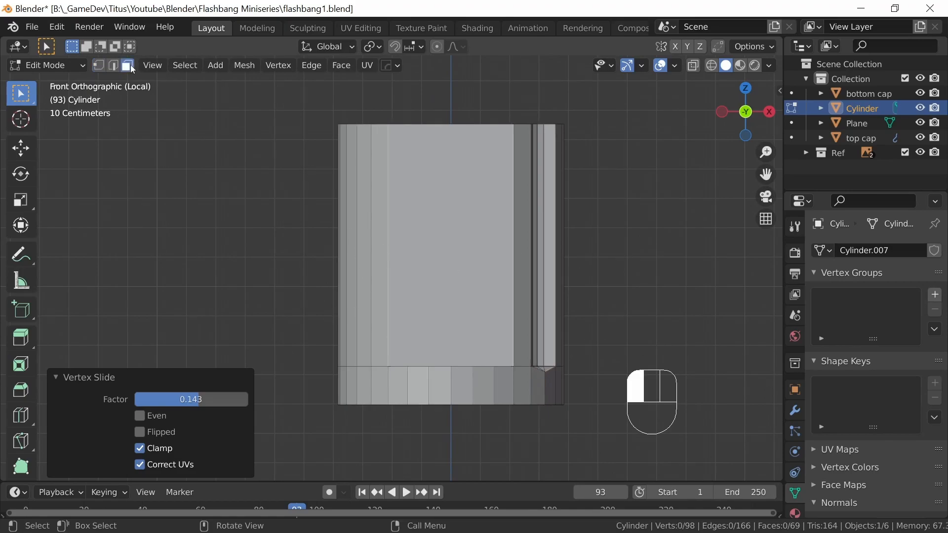
key("alt+z")
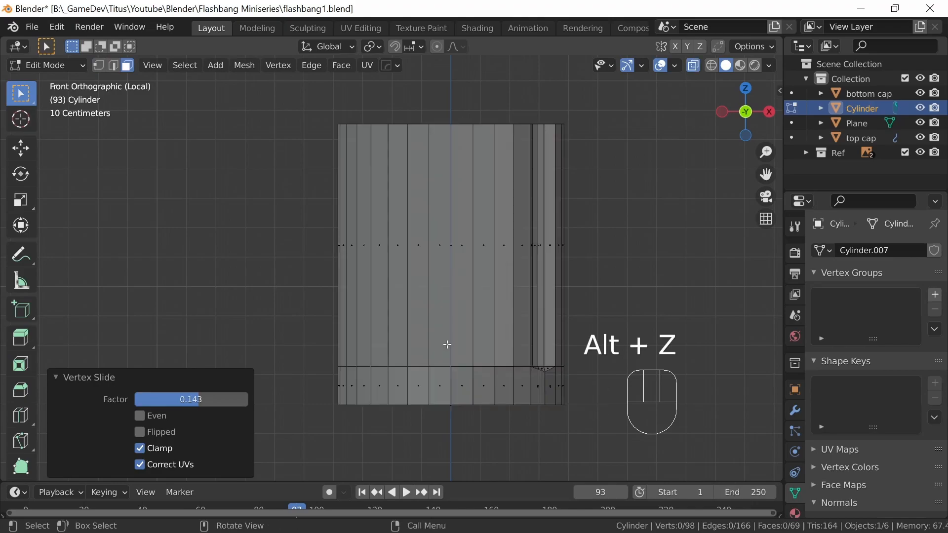
left_click_drag(272, 148, 391, 414)
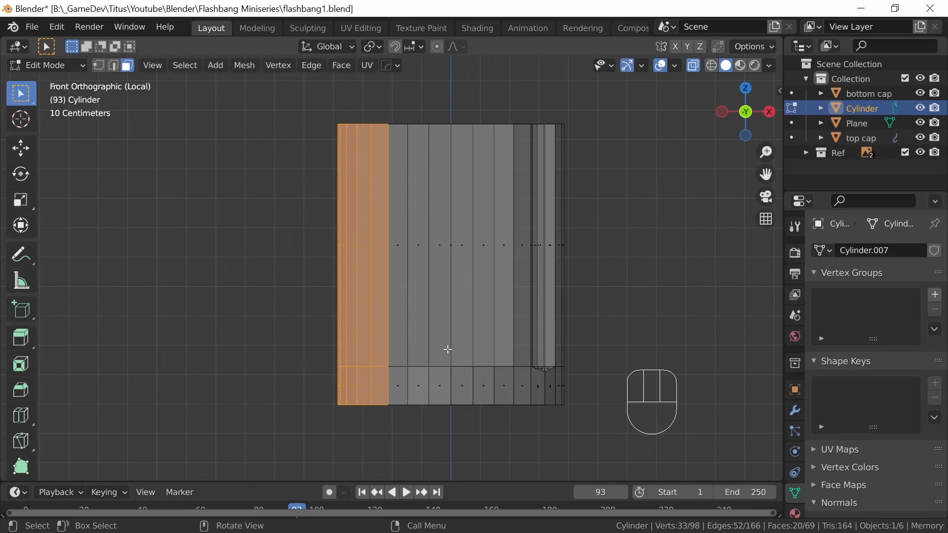
key("alt+z")
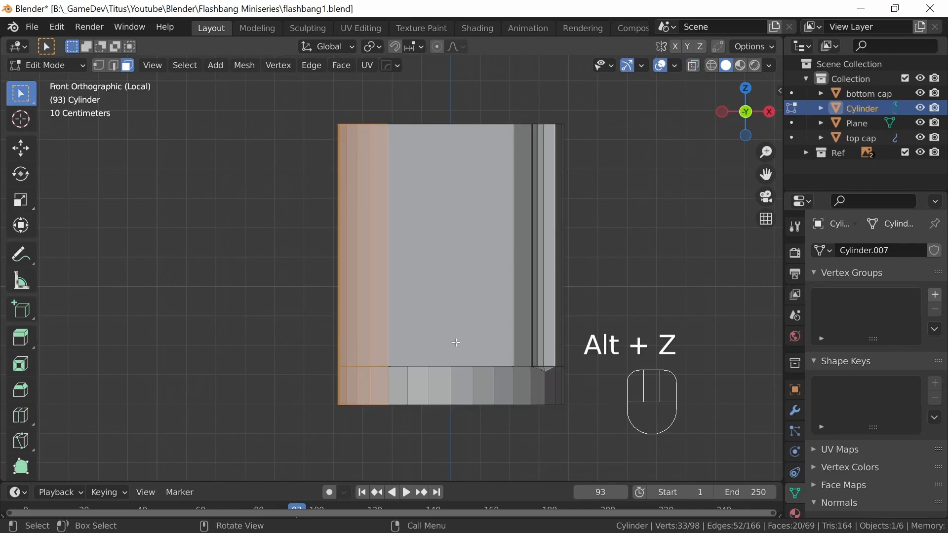
middle_click_drag(443, 327, 480, 354)
middle_click_drag(607, 334, 527, 306)
key("Tab")
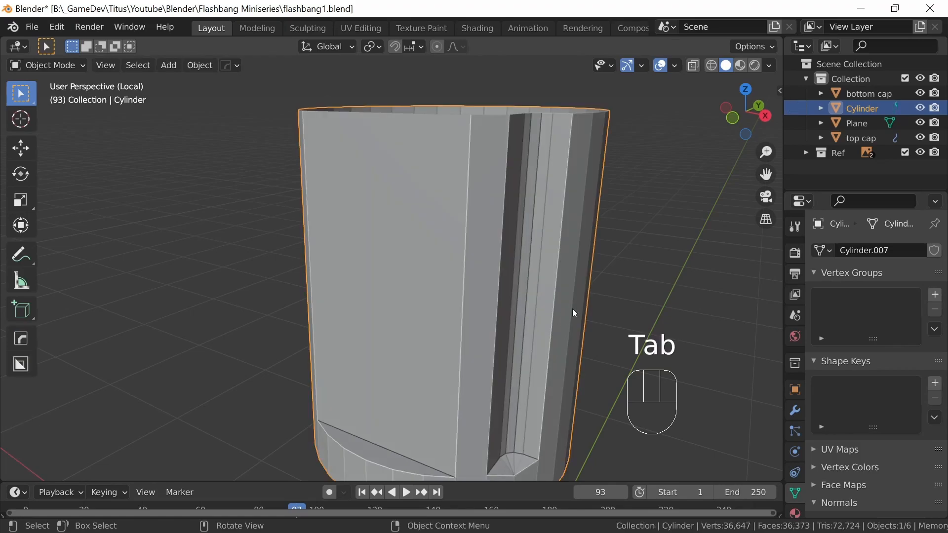
mouse_move(620, 268)
middle_mouse_down("ctrl")
mouse_move(603, 335)
mouse_move(527, 303)
mouse_move(532, 317)
mouse_move(615, 262)
middle_mouse_up("ctrl")
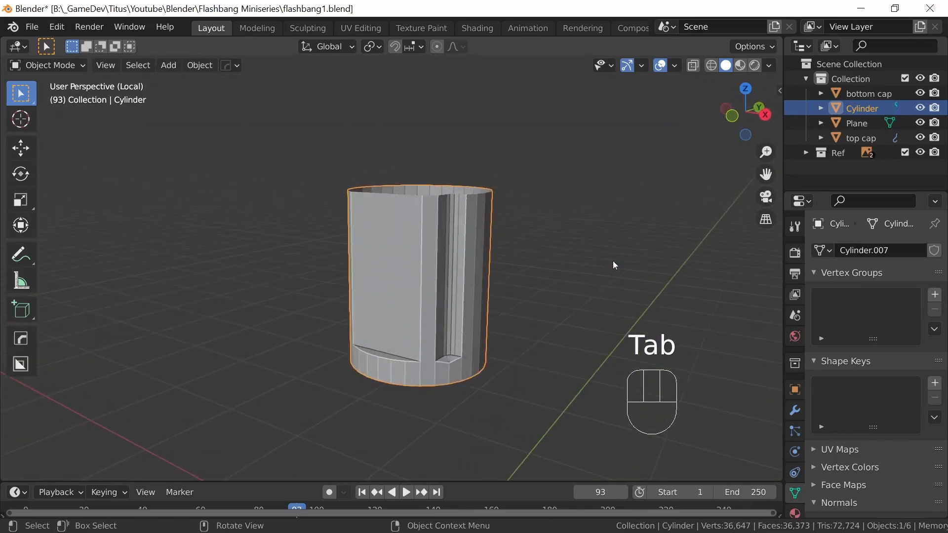
Add a Mirror modifier to the cylinder and set it to mirror on the Y axis only
left_click(795, 410)
left_click(865, 251)
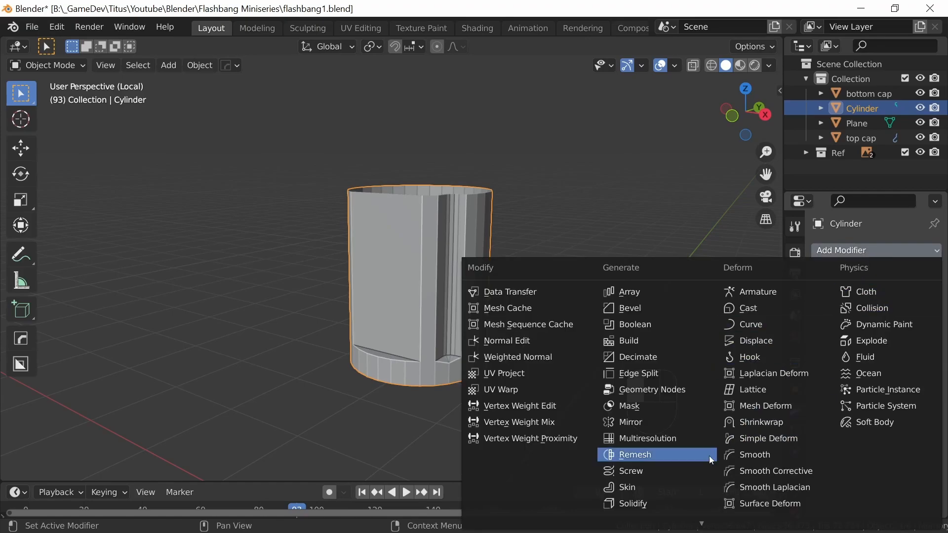
left_click(638, 423)
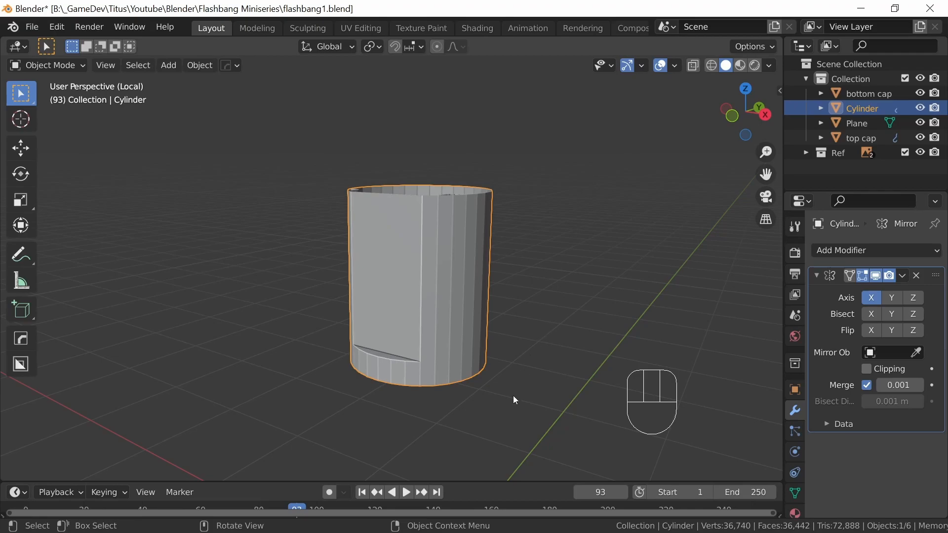
left_click(892, 299)
left_click(874, 298)
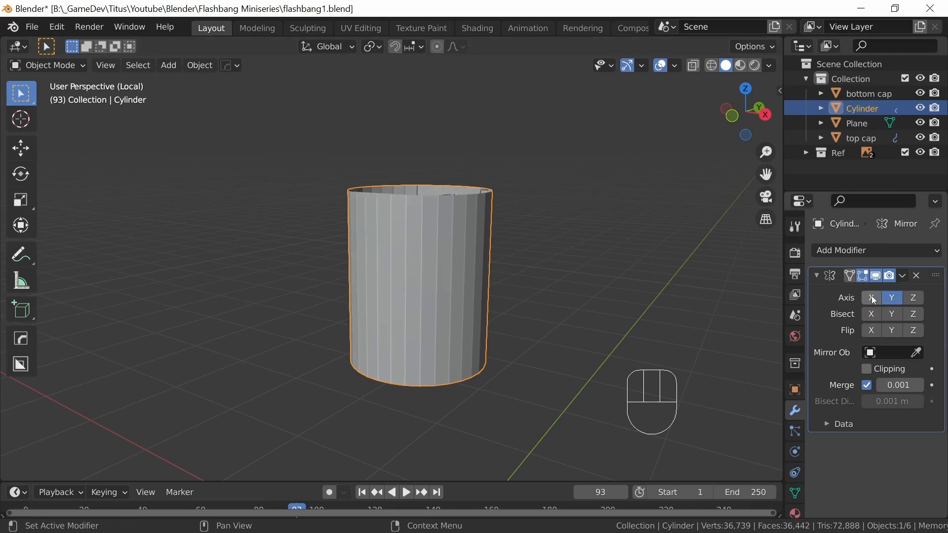
Bisect the mirror along Y and flip the kept side so the flat side and notch are mirrored
middle_click_drag(499, 341, 538, 375)
left_click(892, 314)
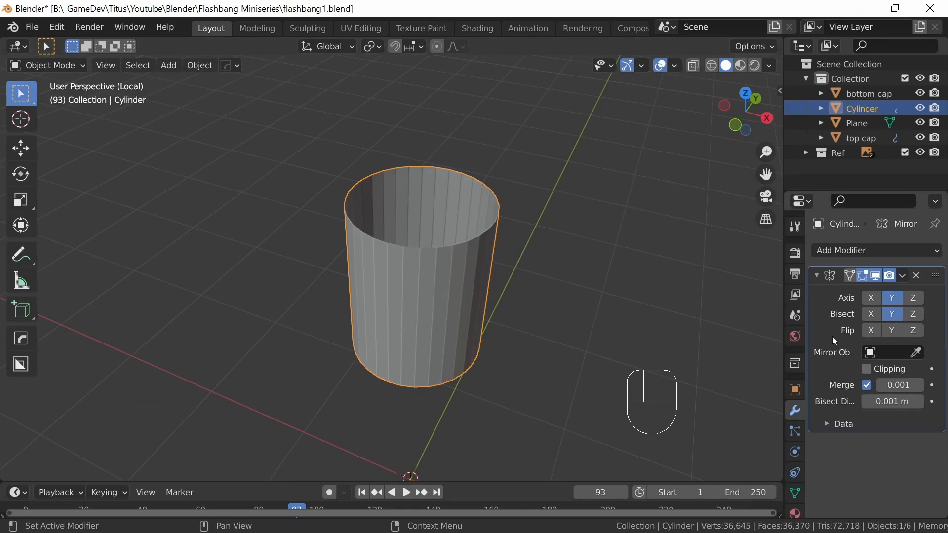
left_click(894, 331)
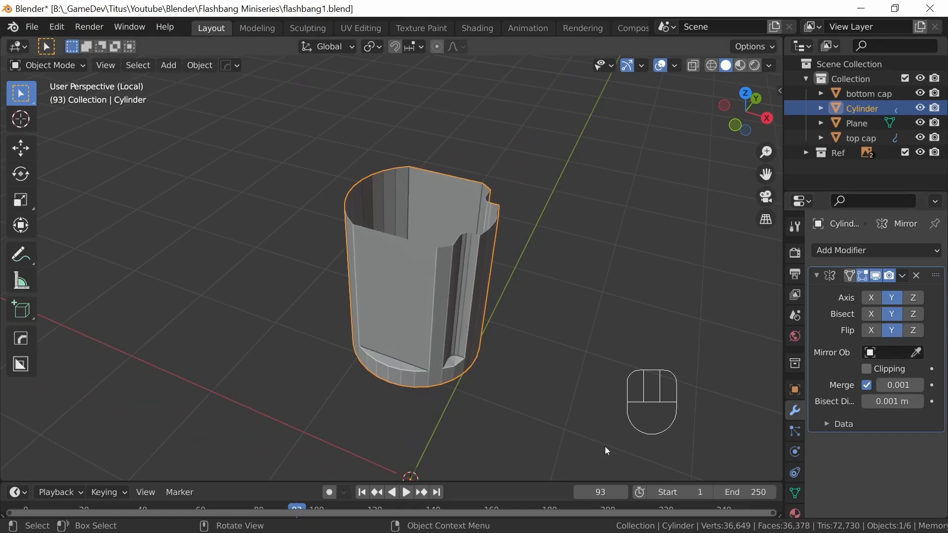
Inspect the mirrored cylinder and enable clipping on its Mirror modifier
middle_click_drag(602, 375, 533, 311)
key("KP_Divide")
scroll(569, 298, "up", 5)
key("KP_1")
key("KP_Divide")
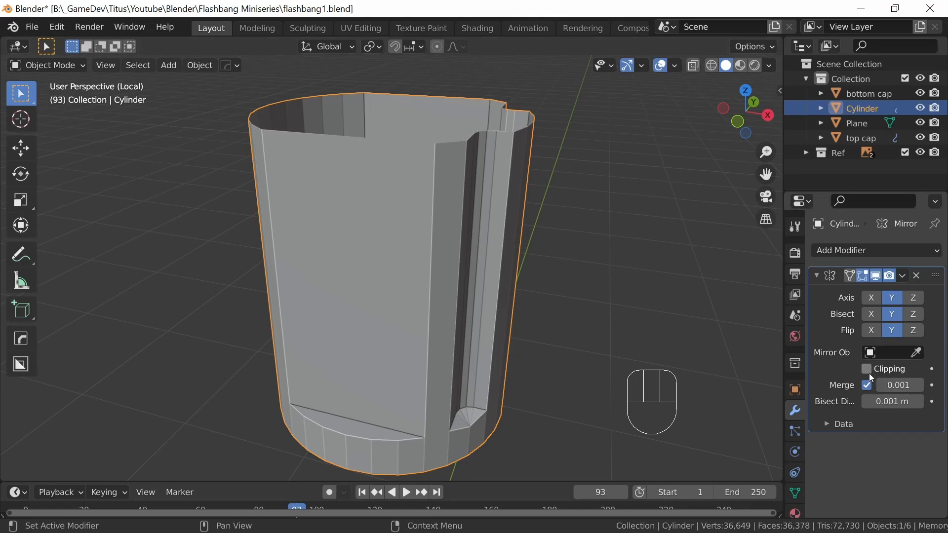
left_click(890, 369)
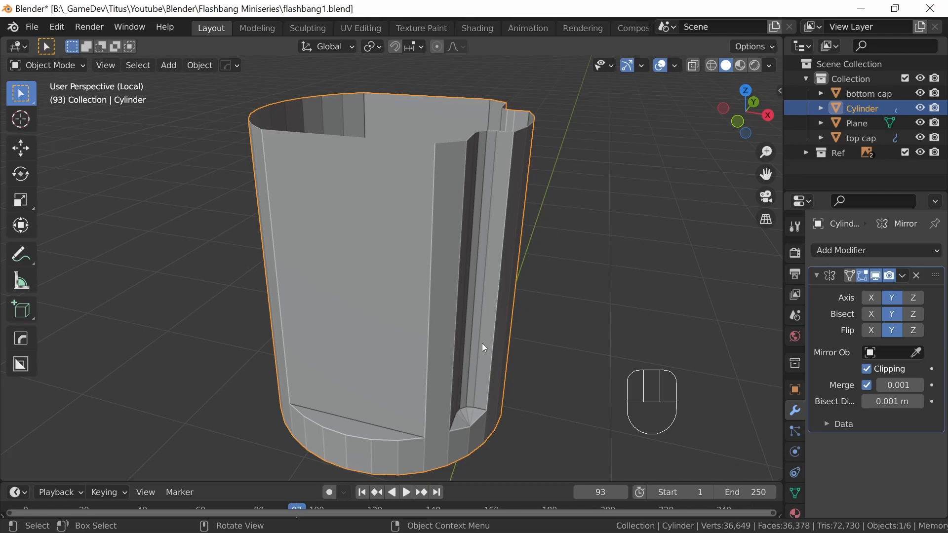
In edit mode, delete the selected wall and base ring faces at the cylinder's -X end
middle_click_drag(443, 331, 496, 341)
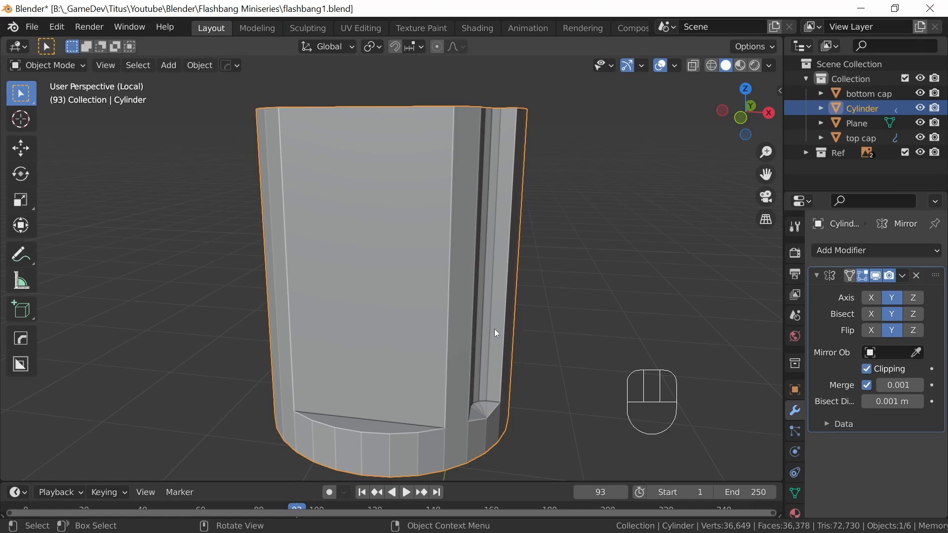
key("Tab")
middle_click_drag(476, 338, 479, 314)
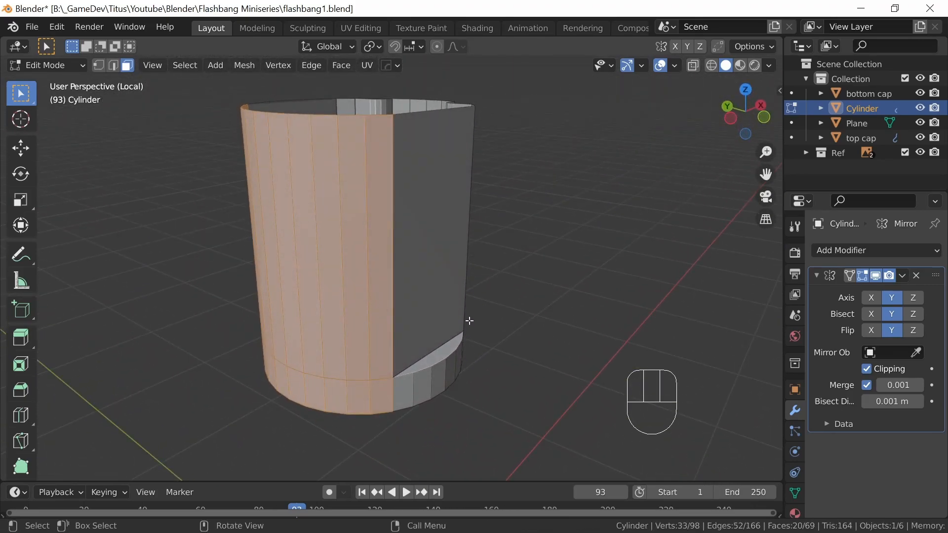
key("x")
left_click(451, 319)
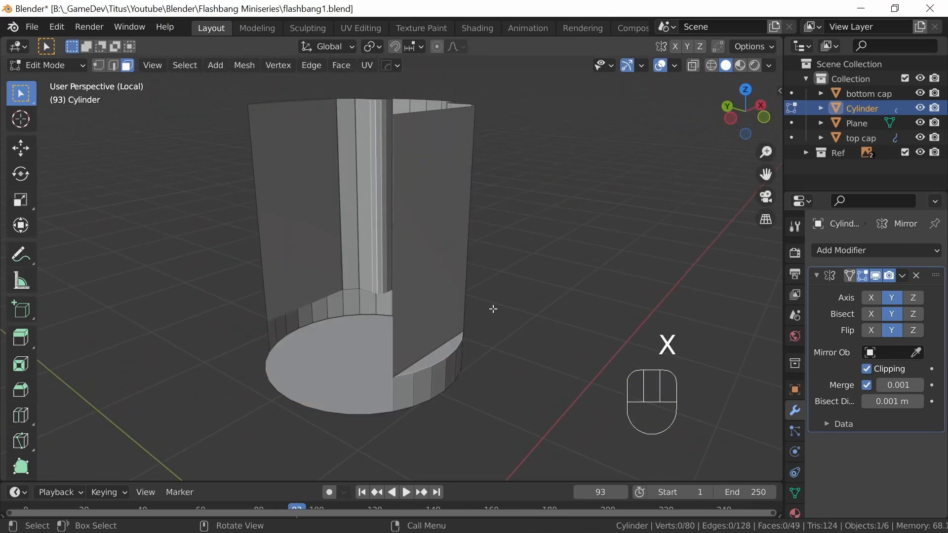
Select the bottom face's rim vertices at the open -X end from above and dissolve them
middle_click_drag(480, 332, 494, 371)
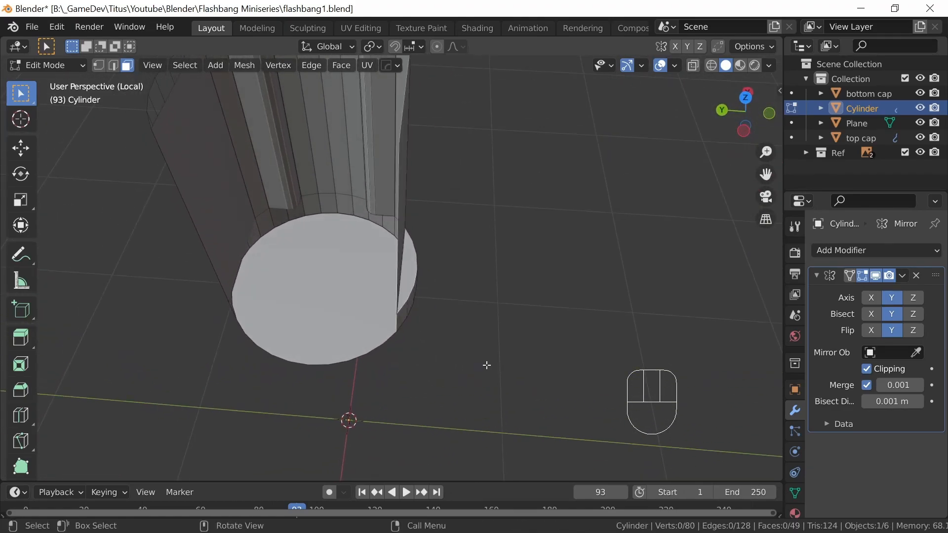
key("KP_7")
middle_click_drag(494, 321, 504, 427, "shift")
left_click(100, 66)
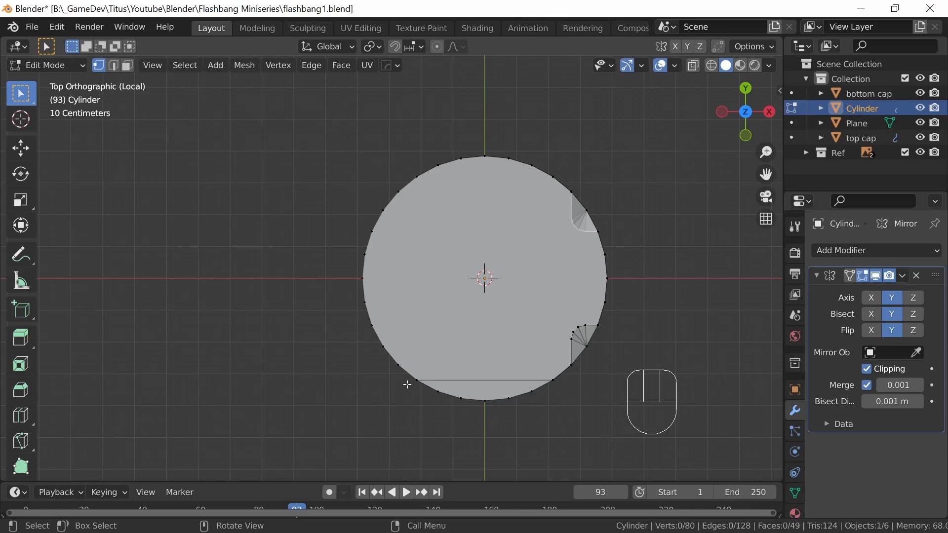
left_click_drag(406, 399, 334, 159)
middle_click_drag(456, 388, 544, 302)
key("x")
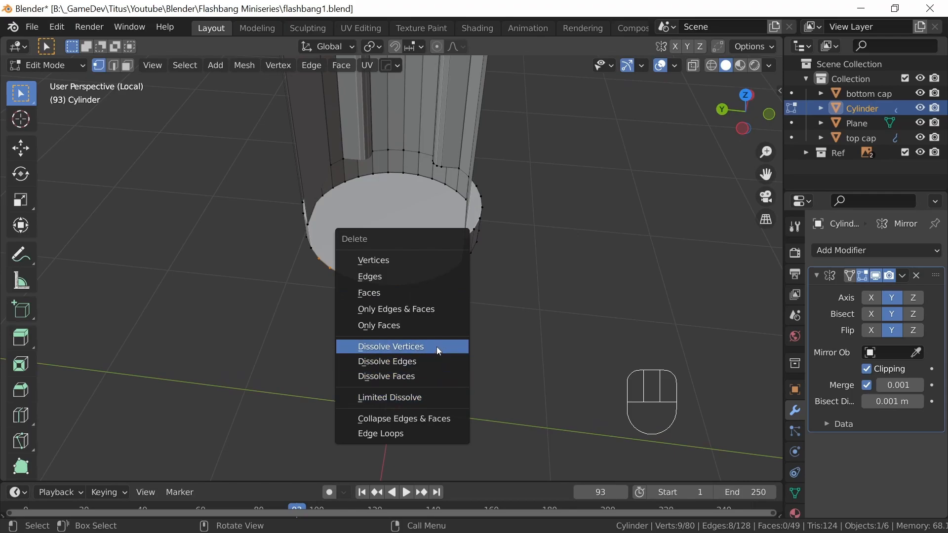
left_click(438, 347)
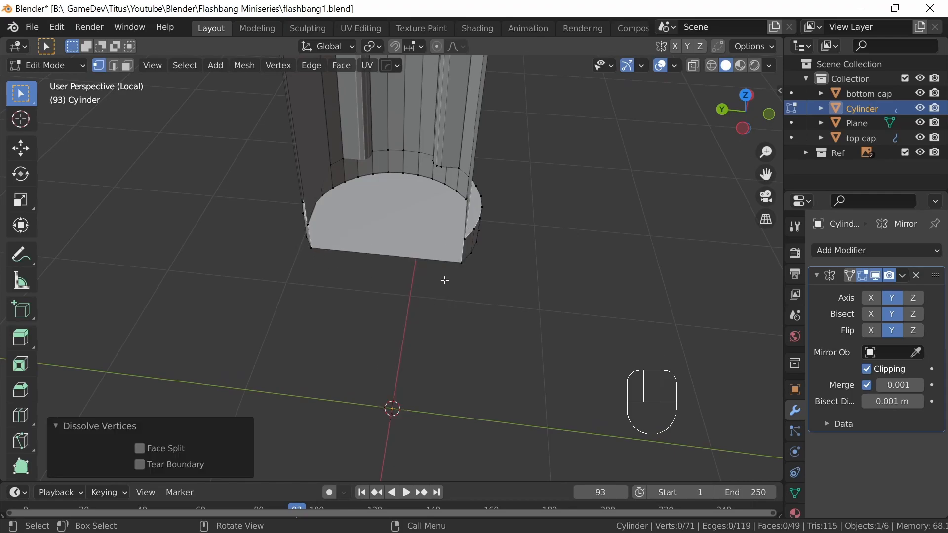
Undo the vertex dissolve on the bottom face and dissolve the same rim vertices again
middle_click_drag(445, 280, 495, 255)
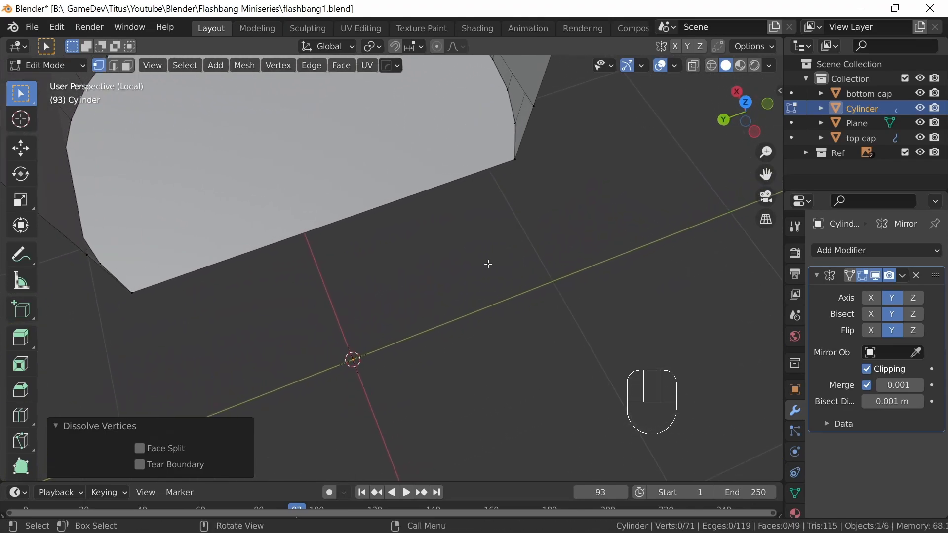
key("ctrl+z")
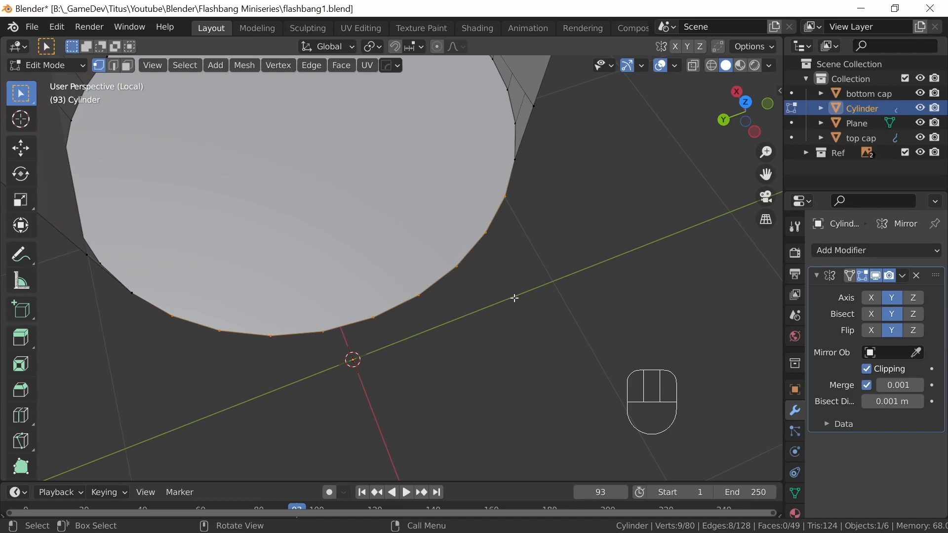
key("x")
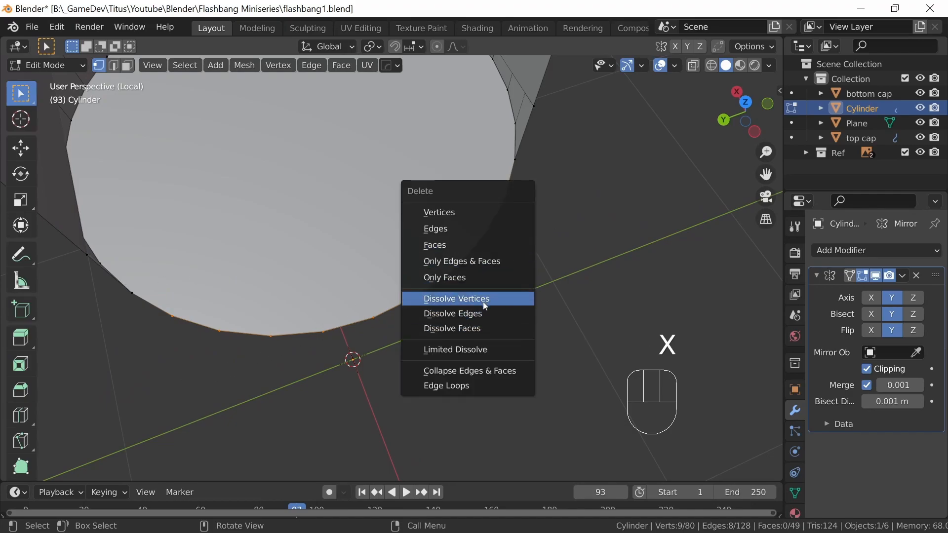
left_click(483, 303)
Extrude the -Y side's two vertical boundary edges at the open -X end about 0.319 m along -X, following the front reference
middle_click_drag(567, 282, 515, 316)
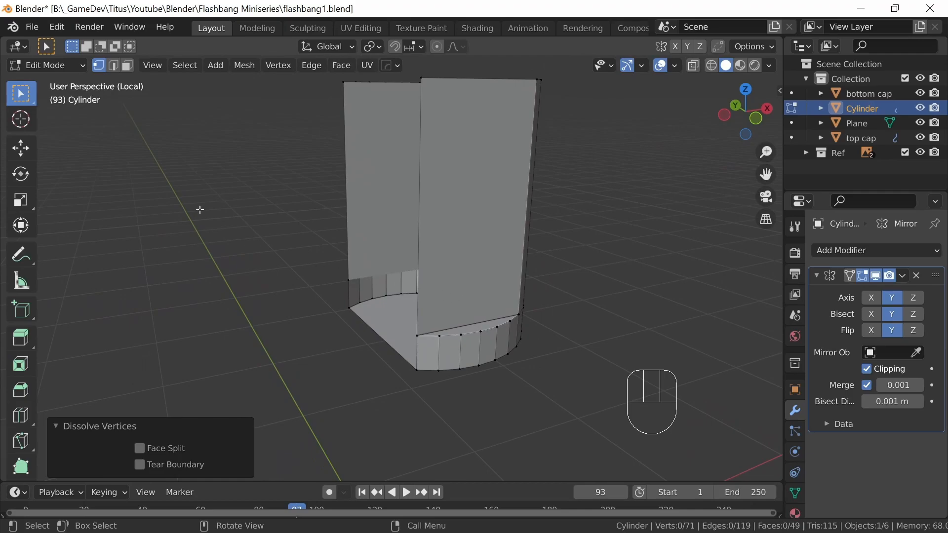
left_click(116, 66)
middle_click_drag(545, 355, 455, 340)
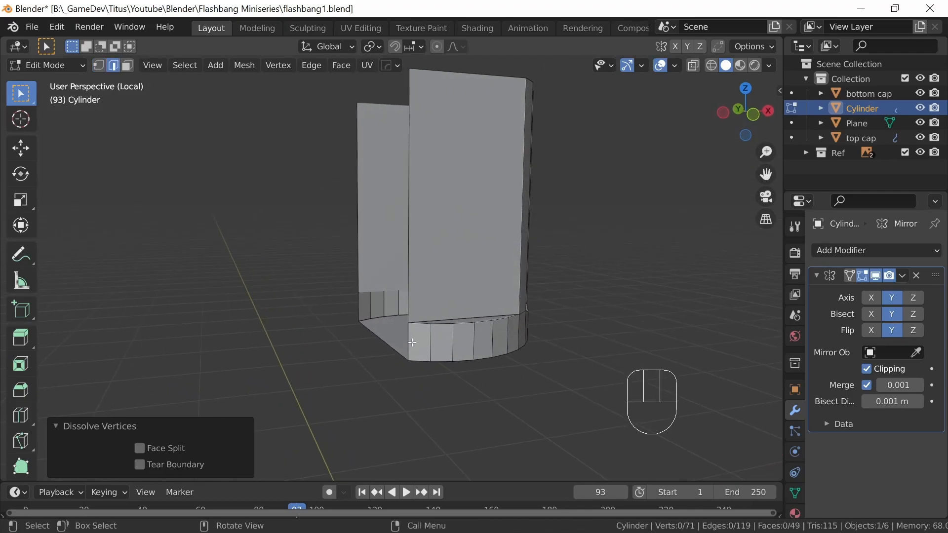
left_click(412, 342)
left_click(408, 232, "shift")
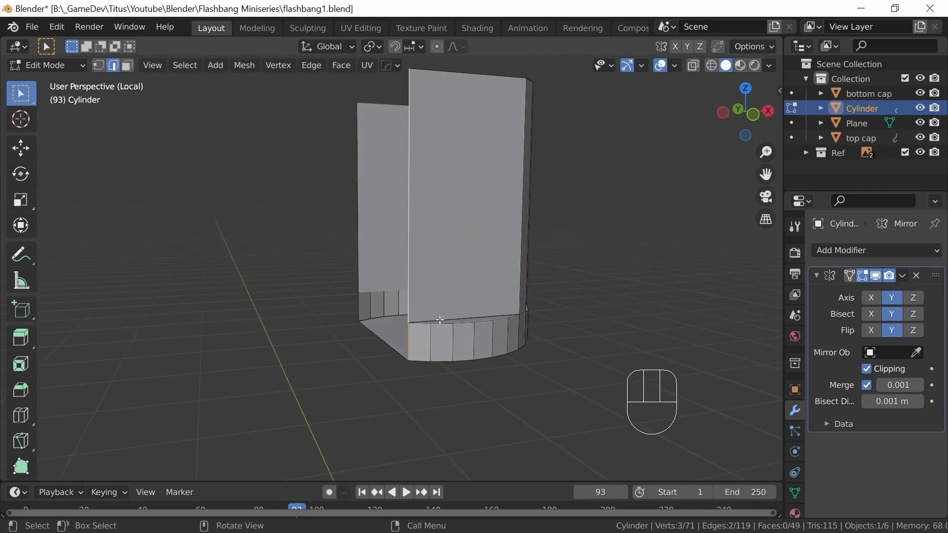
mouse_move(509, 305)
middle_mouse_down("ctrl")
mouse_move(509, 321)
mouse_move(502, 299)
middle_mouse_up("ctrl")
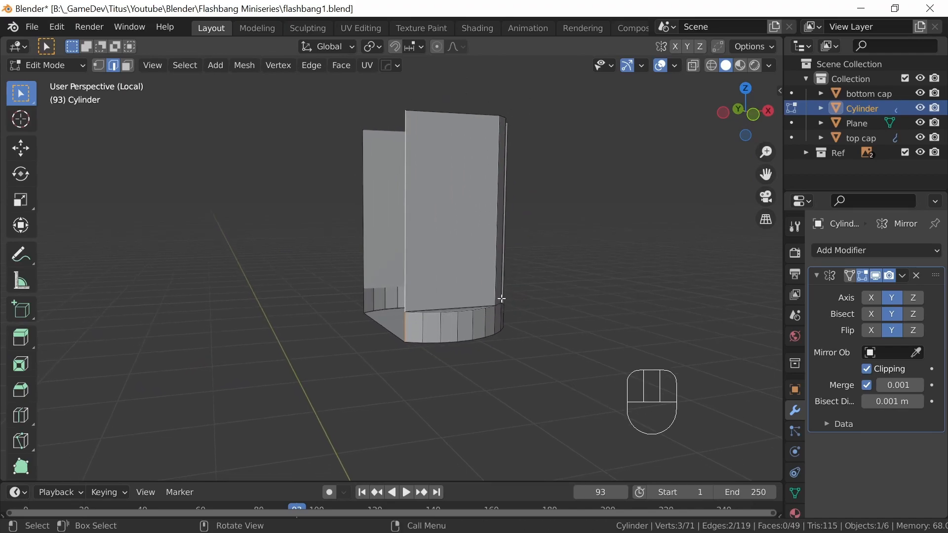
key("KP_Divide")
key("KP_1")
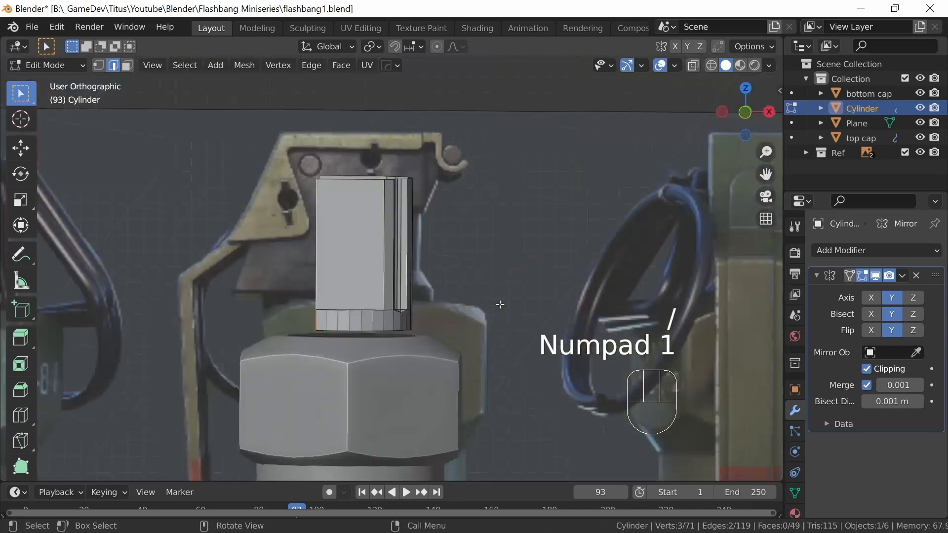
key("e")
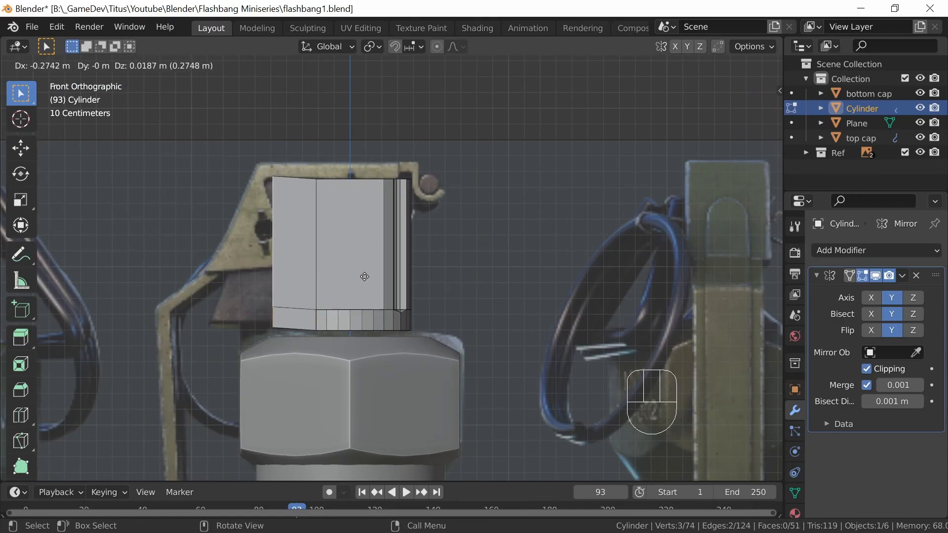
key("x")
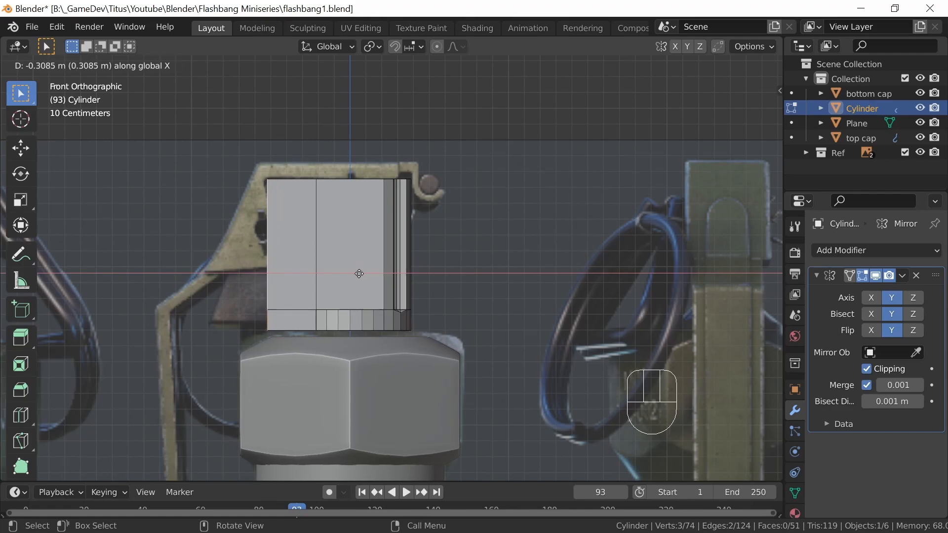
key("shift")
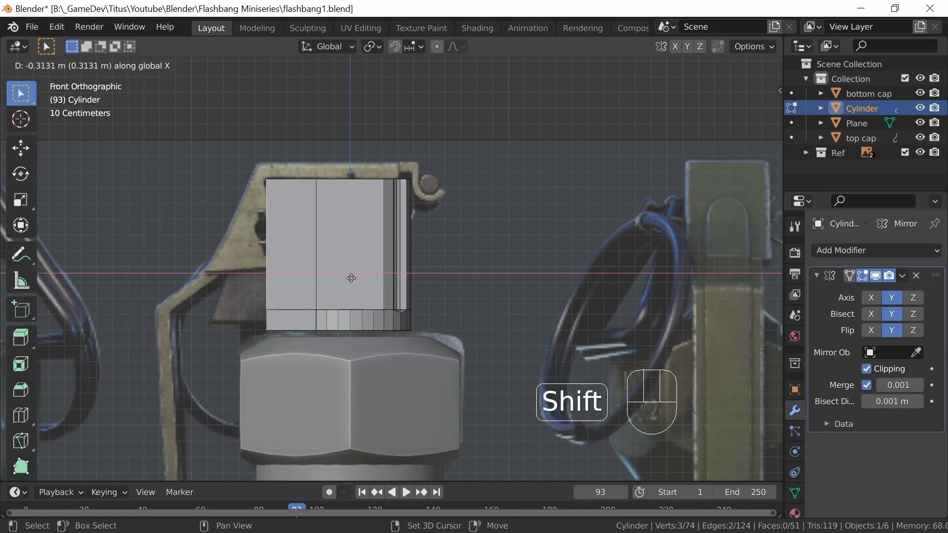
left_click(358, 274)
Isolate the cylinder and dissolve the horizontal edge across the newly extruded side panel
middle_click_drag(374, 340, 526, 322, "shift")
middle_click_drag(406, 296, 484, 279)
middle_click_drag(461, 333, 525, 294)
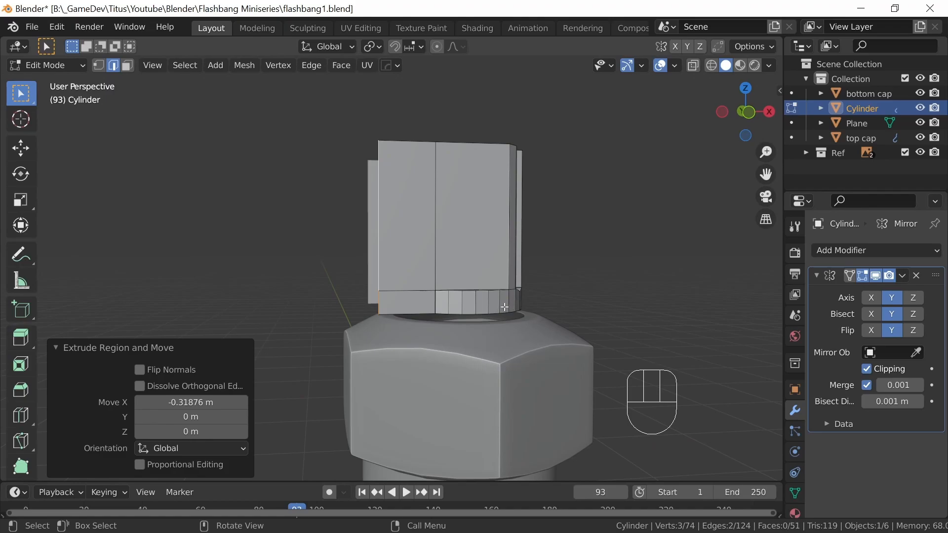
key("slash")
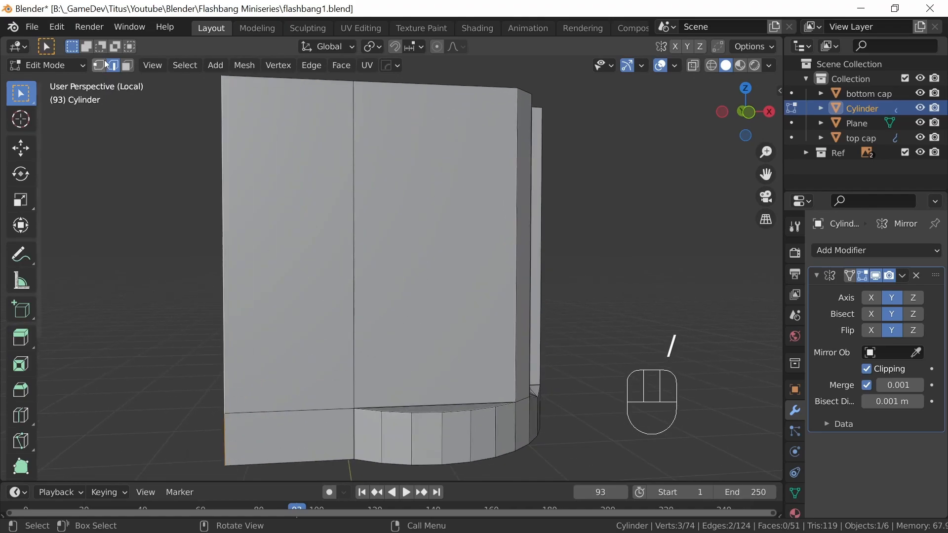
left_click(303, 408)
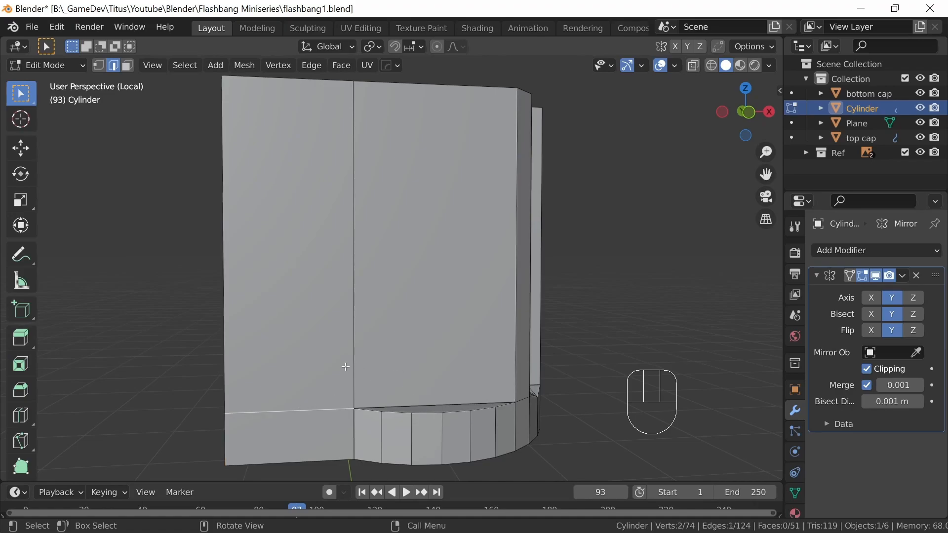
key("x")
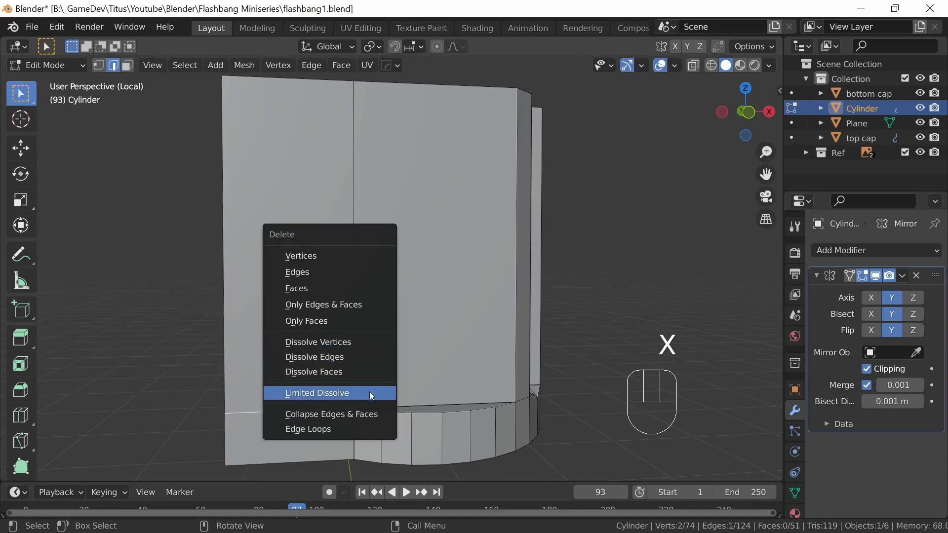
left_click(362, 355)
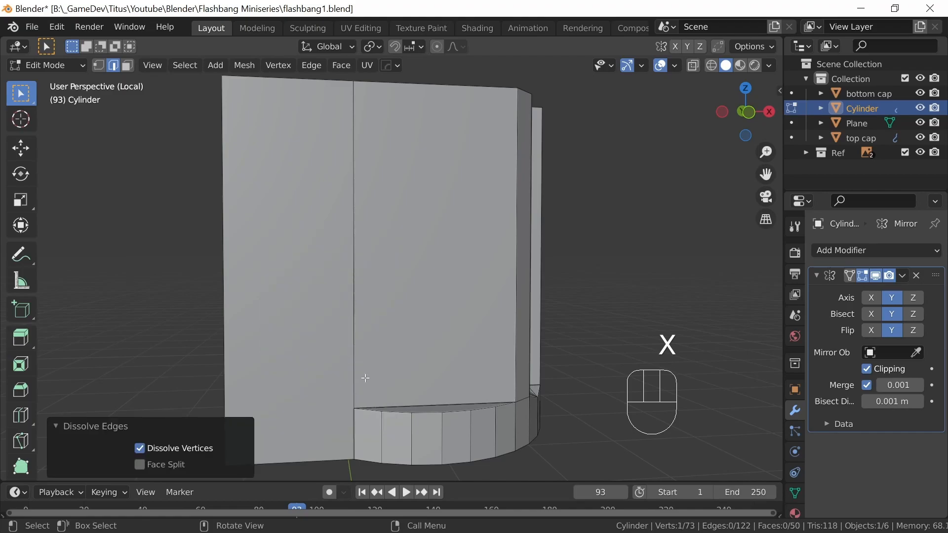
Select the -Y side panel's bottom corner vertex at the open -X end
key("1")
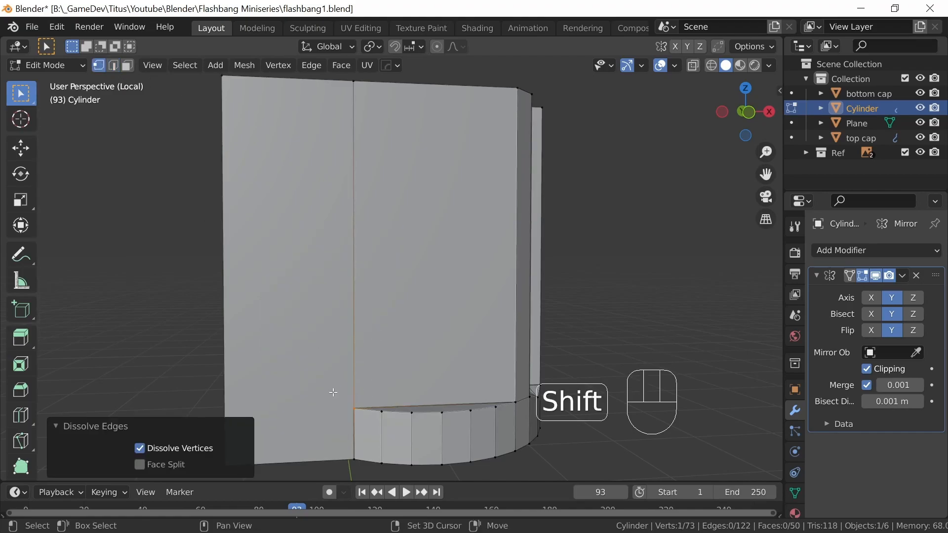
middle_click_drag(316, 426, 371, 330, "shift")
left_click(280, 367)
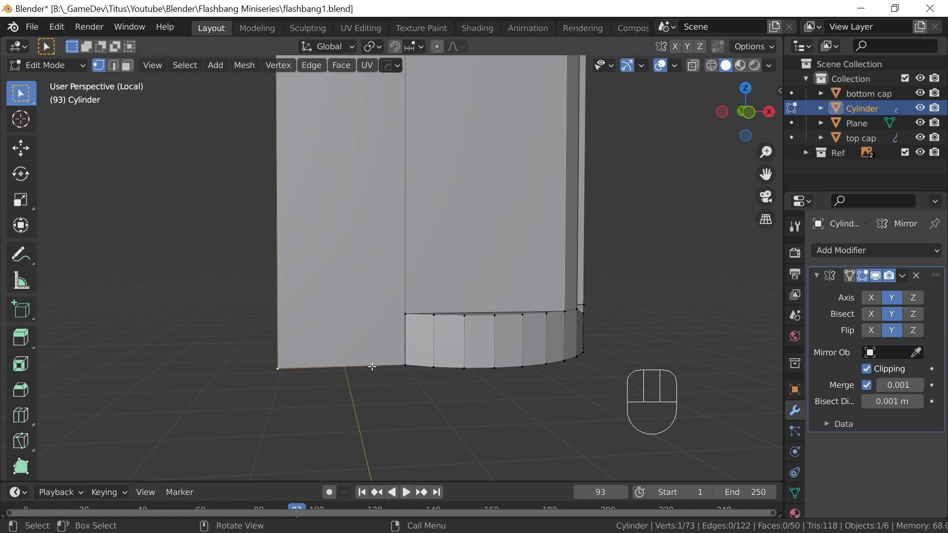
key("ctrl")
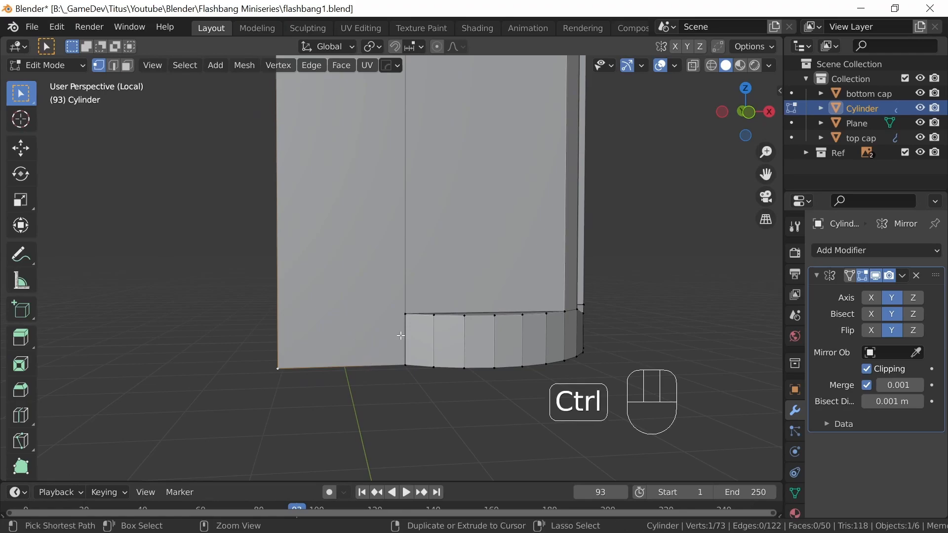
key("ctrl+b")
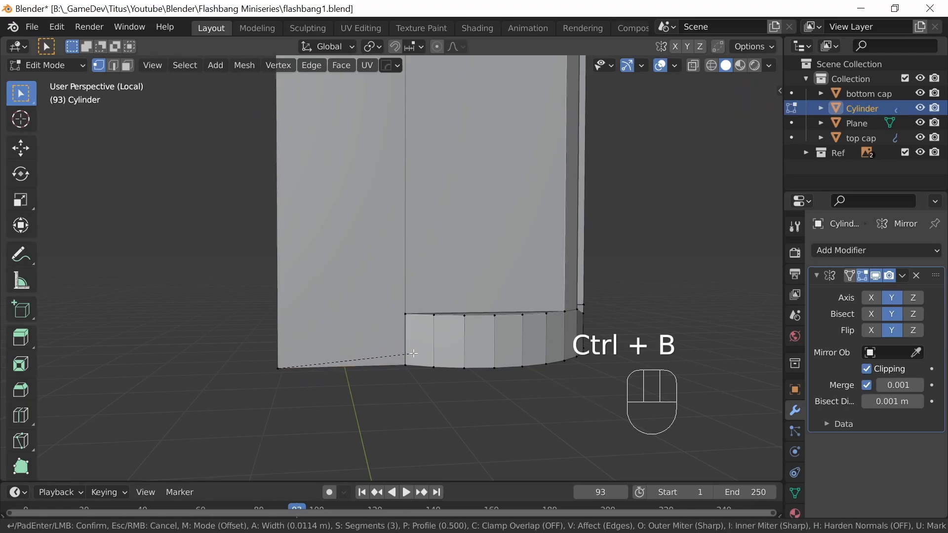
key("v")
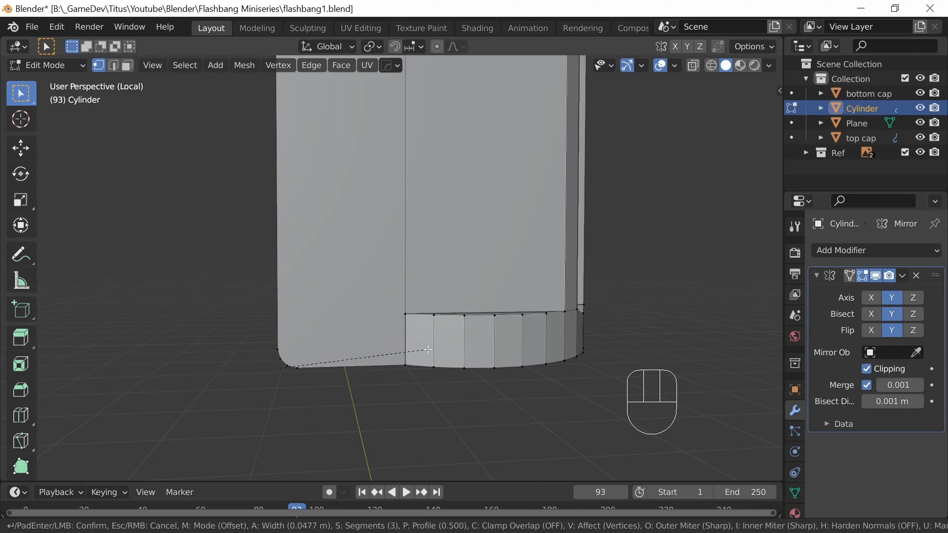
right_click(427, 349)
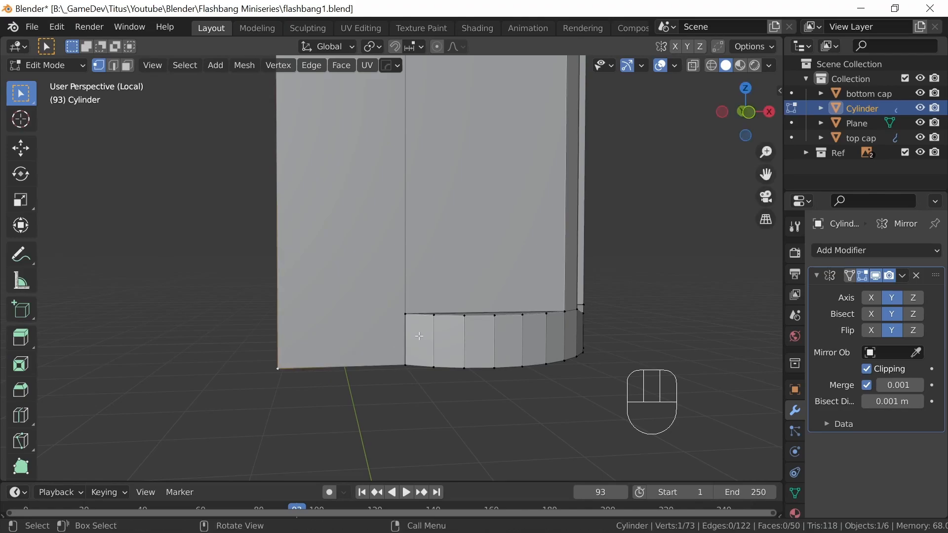
Show all objects and move the side panel's bottom corner vertex about 0.364 m along -X, following the front reference
key("KP_Divide")
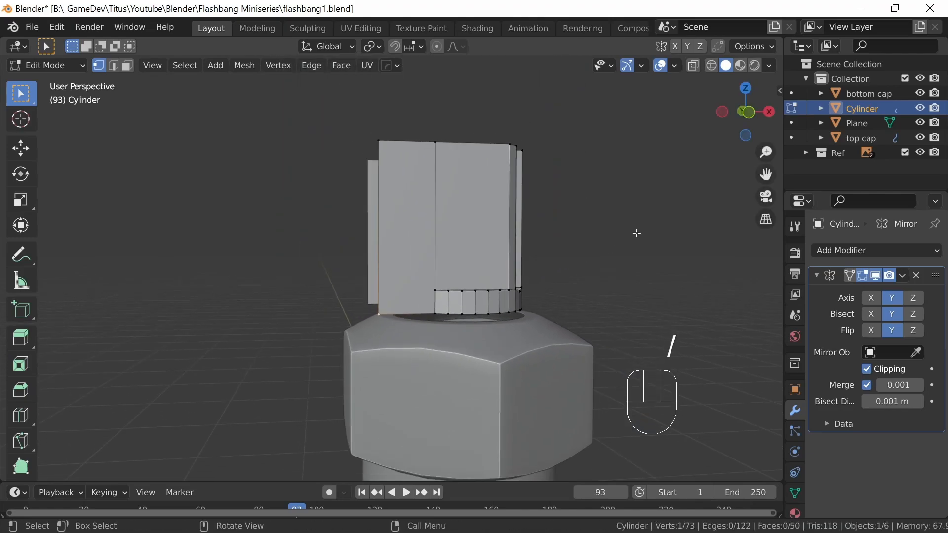
key("KP_1")
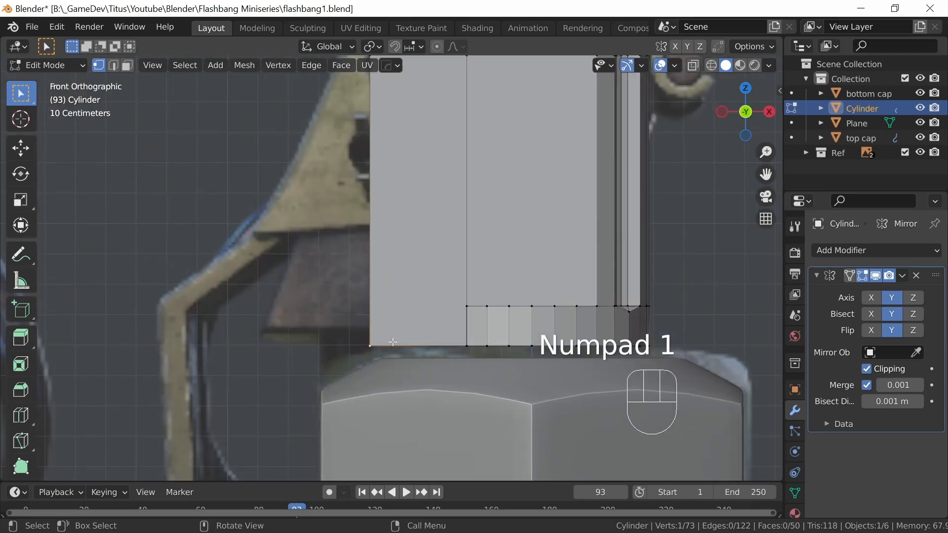
key("g")
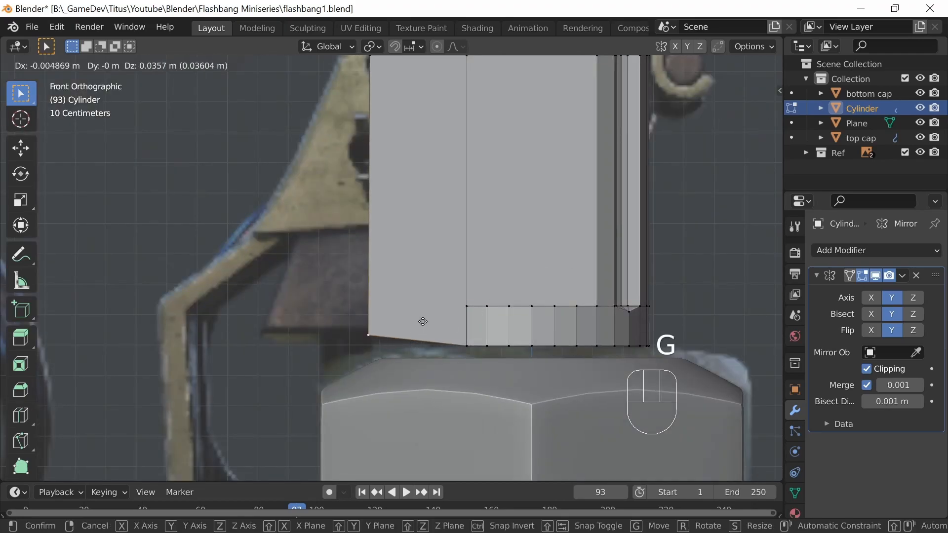
key("x")
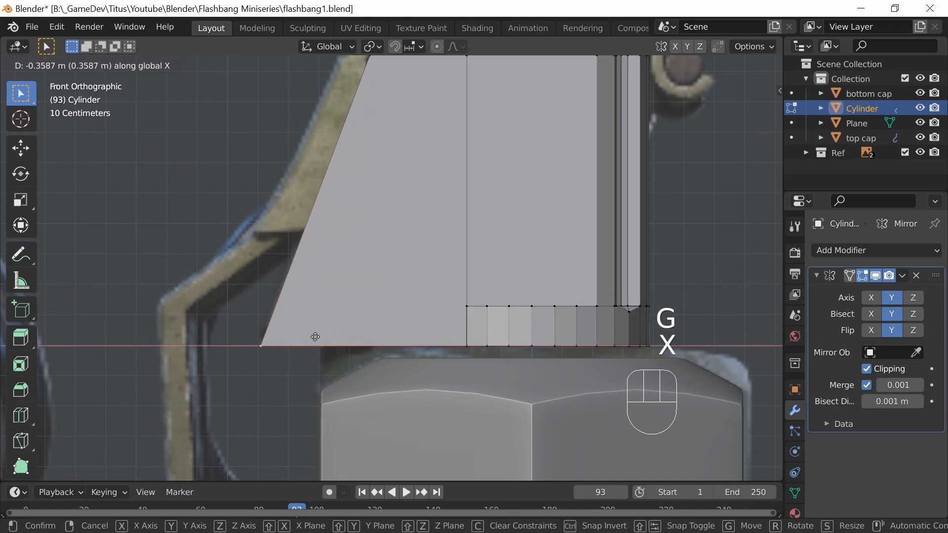
left_click(312, 337)
Round the side panel's bottom outer corner with a vertex bevel about 0.061 m wide and 3 segments
middle_click_drag(504, 274, 484, 285, "ctrl")
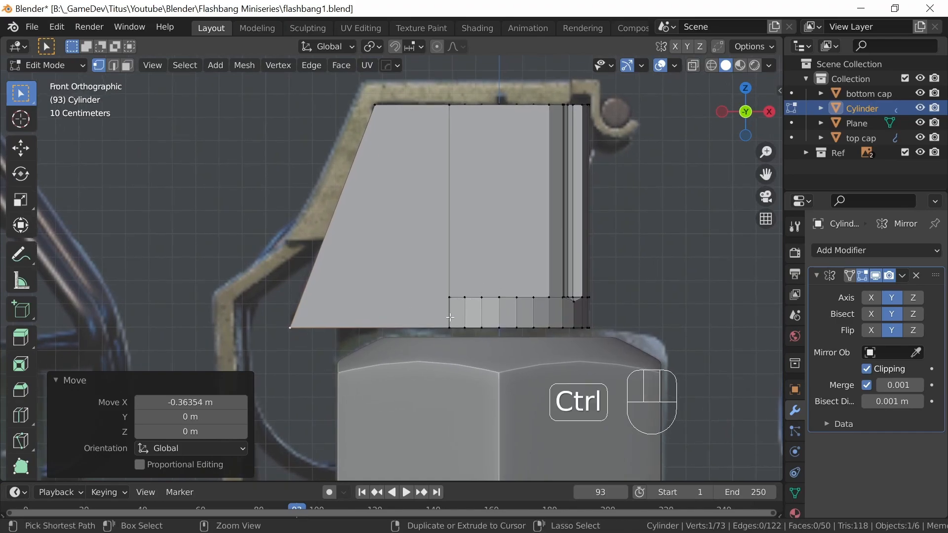
key("ctrl+b")
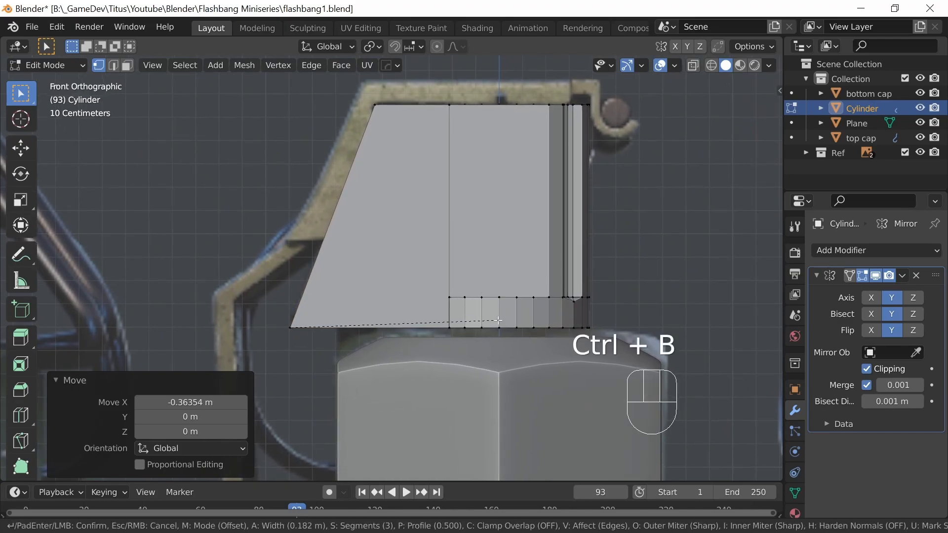
key("v")
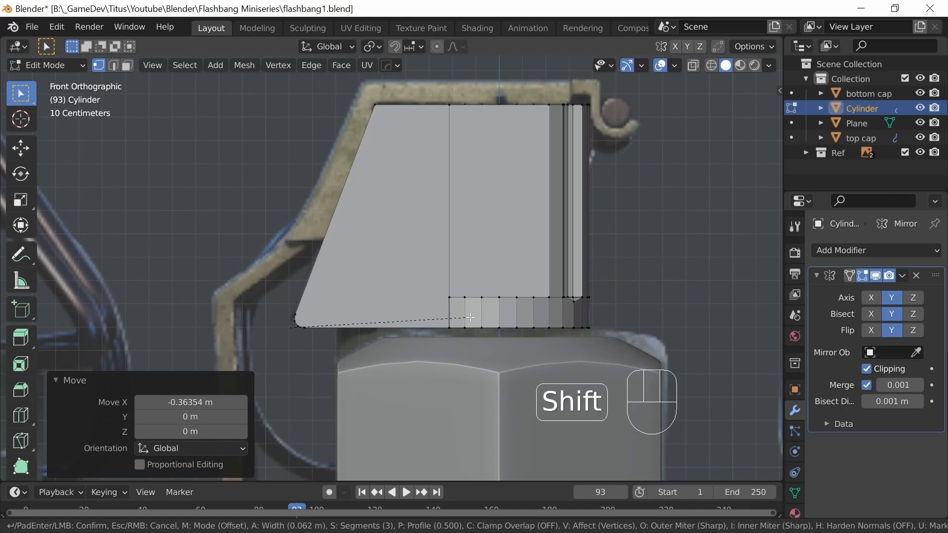
left_click(489, 304)
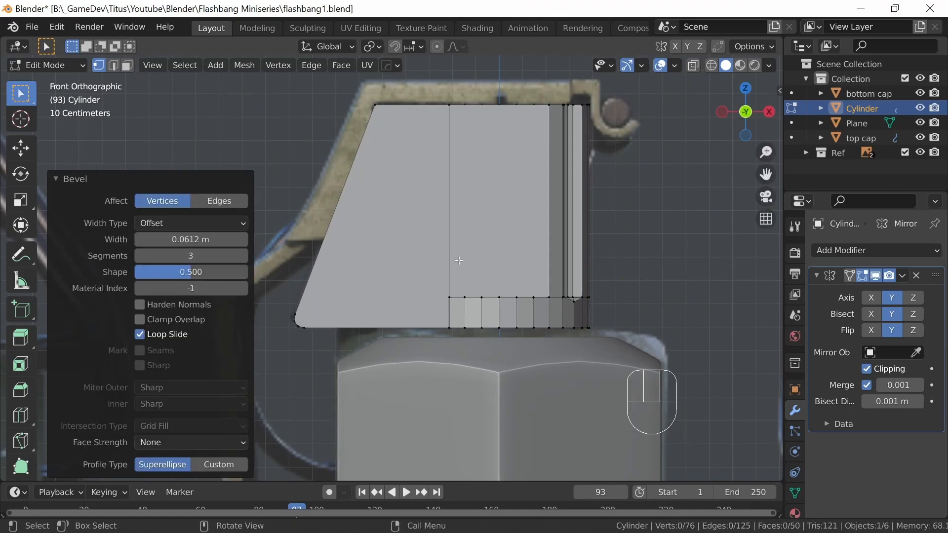
Round the side panel's top outer corner with a vertex bevel about 0.044 m wide and 3 segments
left_click(374, 106)
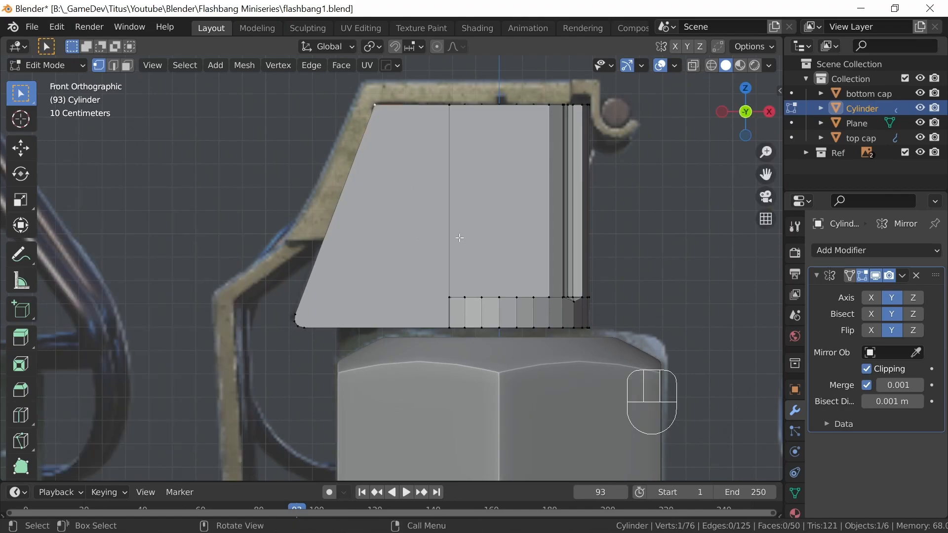
key("ctrl")
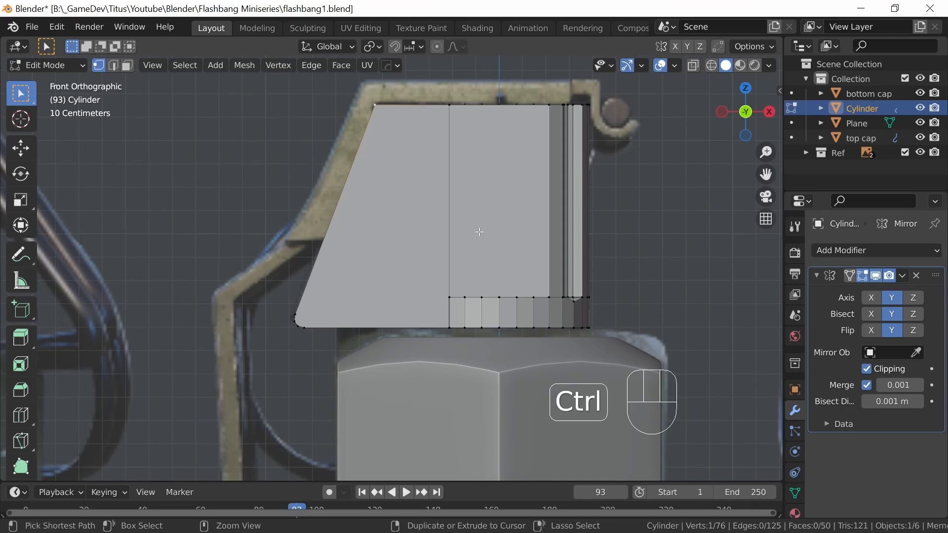
key("ctrl+b")
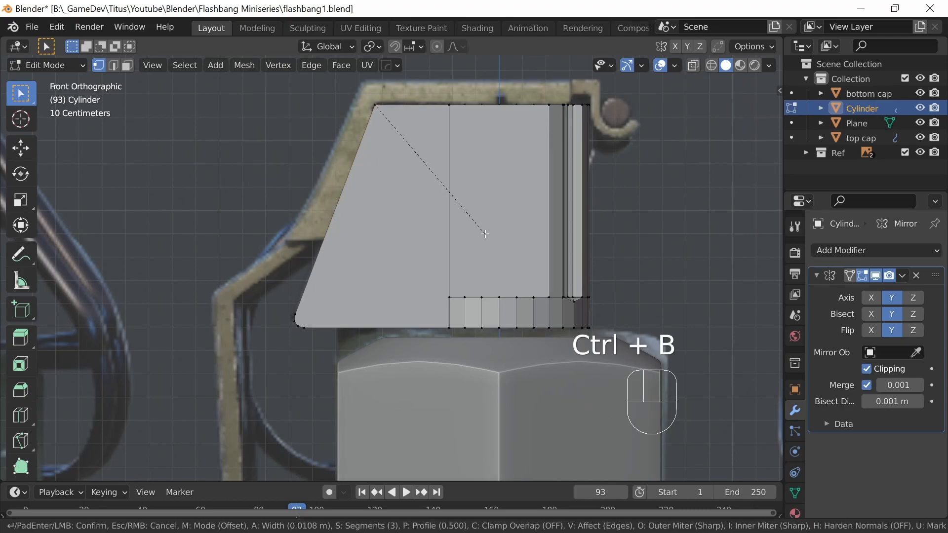
key("v")
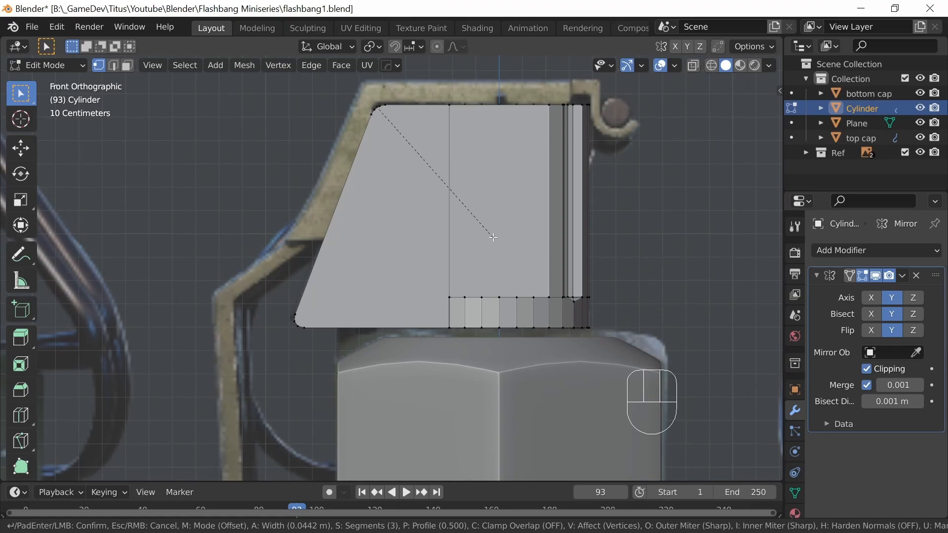
left_click(494, 245, "shift")
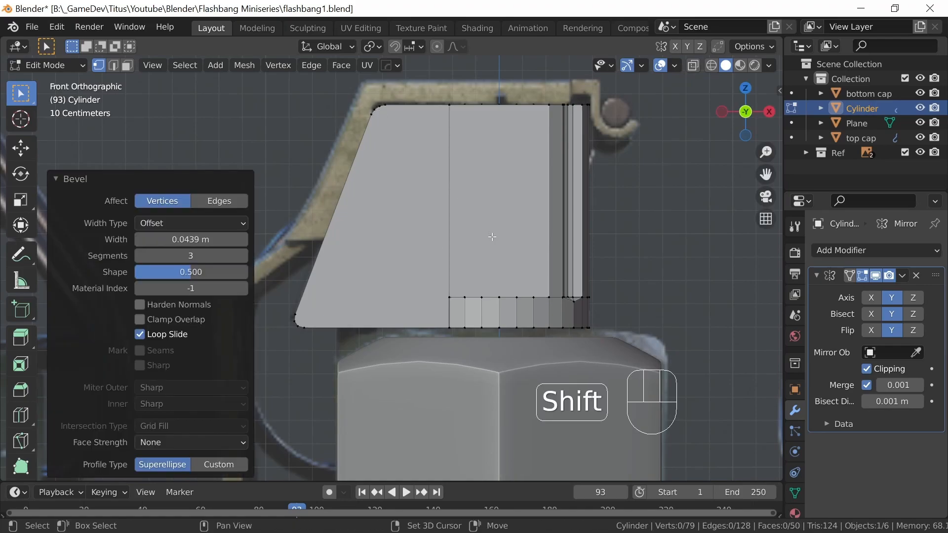
Isolate the cylinder and select the -Y side panel's border edges from the bottom edge around the slanted edge to the top edge
middle_click_drag(517, 231, 376, 328)
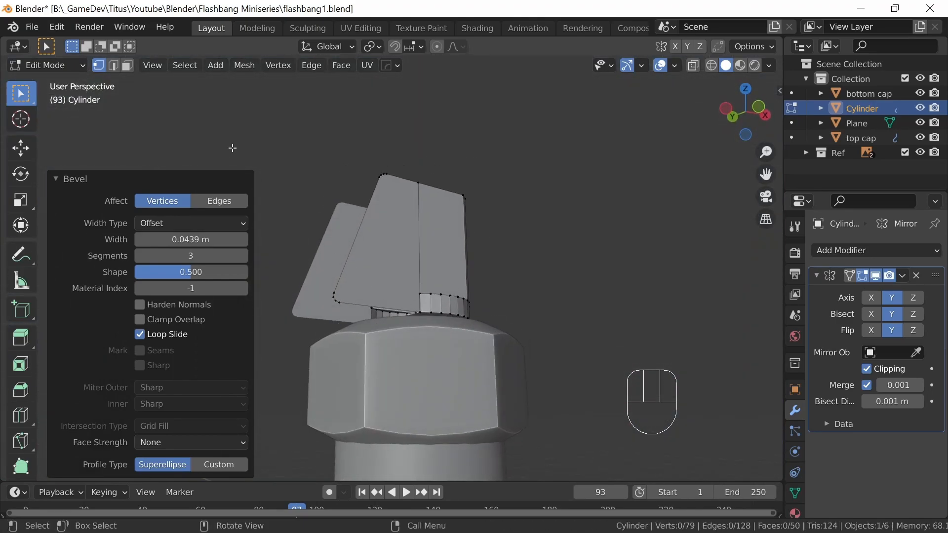
left_click(118, 66)
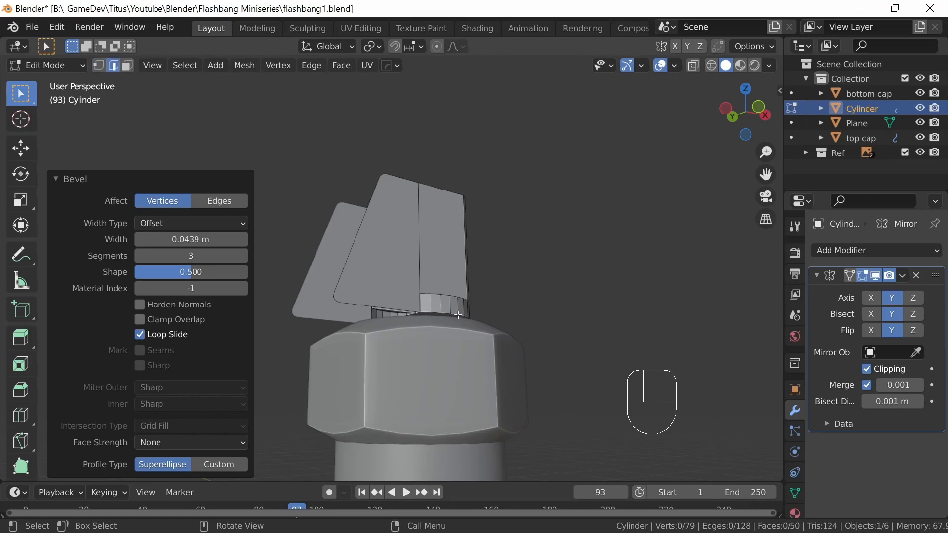
key("slash")
middle_click_drag(475, 345, 475, 295)
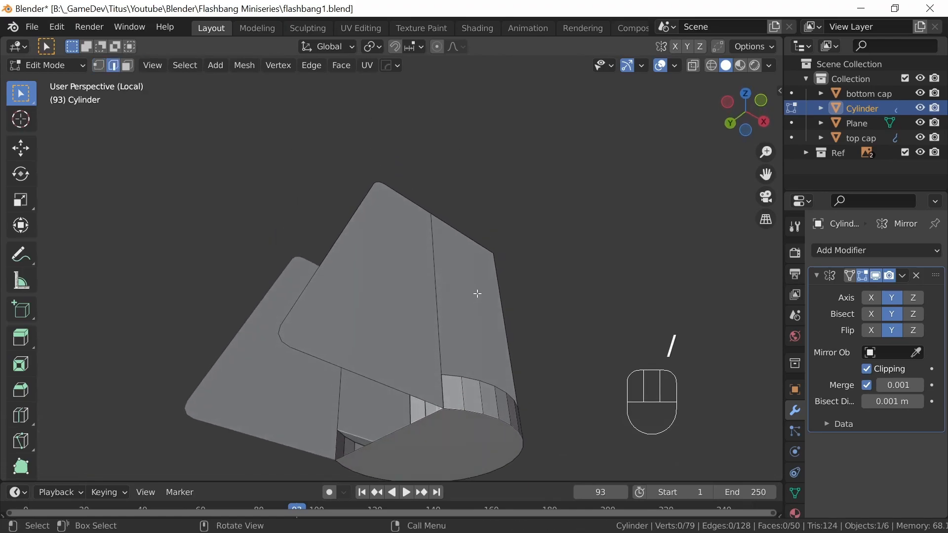
left_click(400, 387)
left_click(299, 299, "ctrl")
middle_click_drag(341, 335, 437, 449)
left_click(431, 145, "ctrl")
middle_click_drag(505, 262, 512, 363)
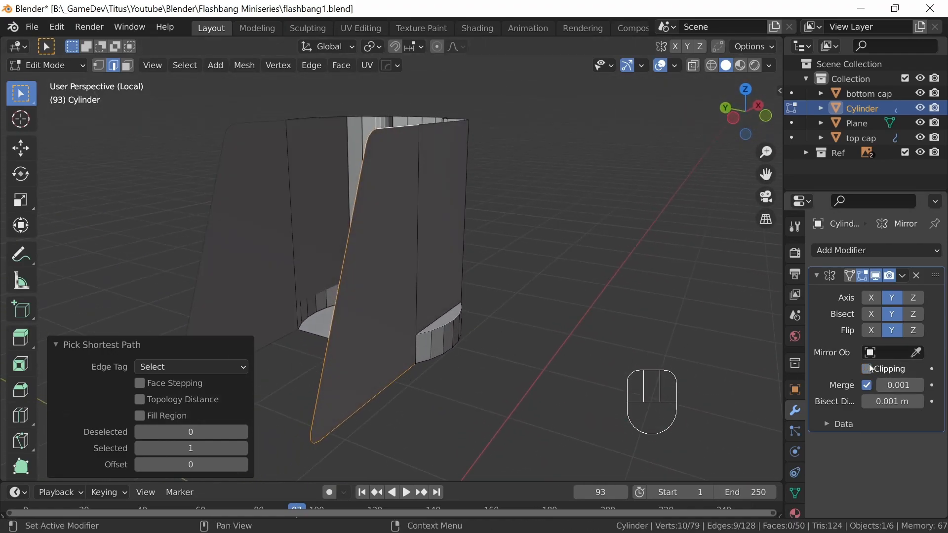
Try extruding the selected border edges about 1.31 m along Y with mirror clipping off, undo it and turn clipping back on
middle_click_drag(537, 344, 609, 311, "shift")
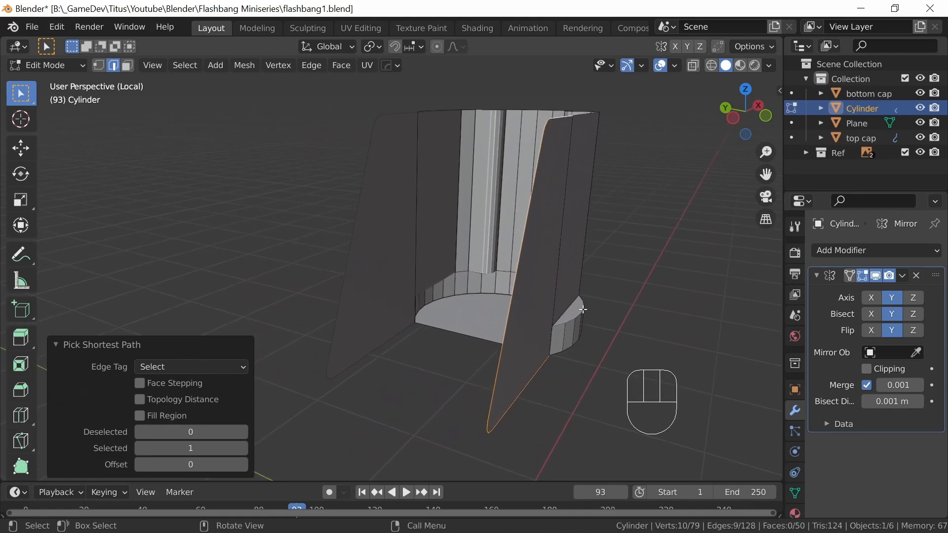
key("e")
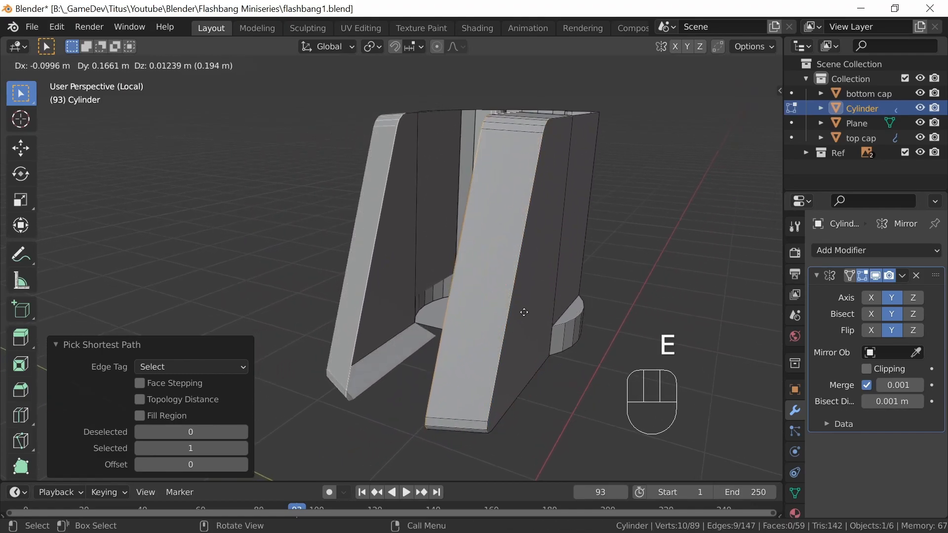
key("y")
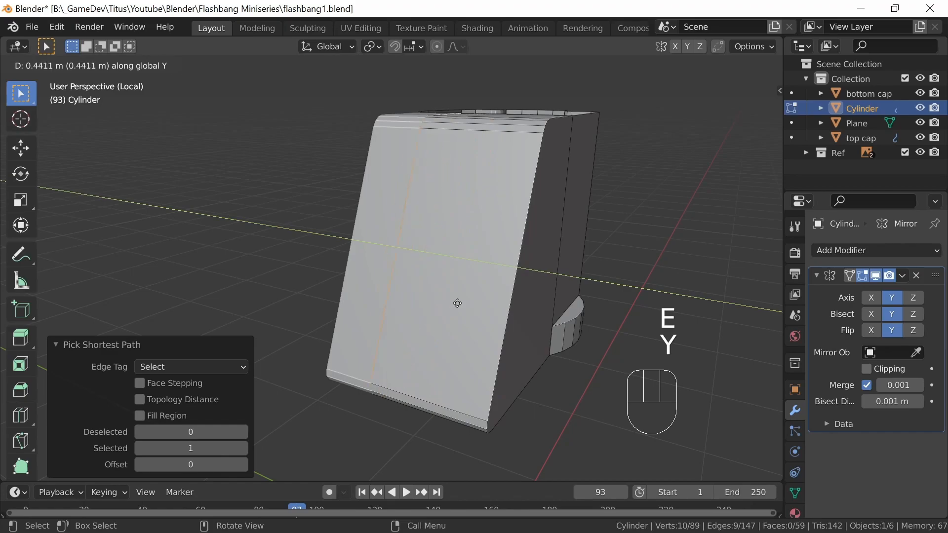
left_click(296, 277)
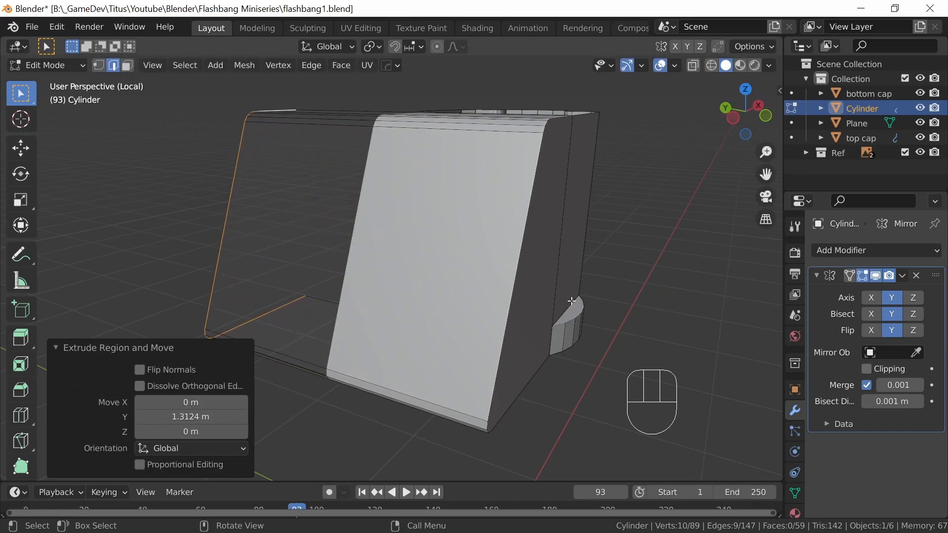
key("ctrl+z")
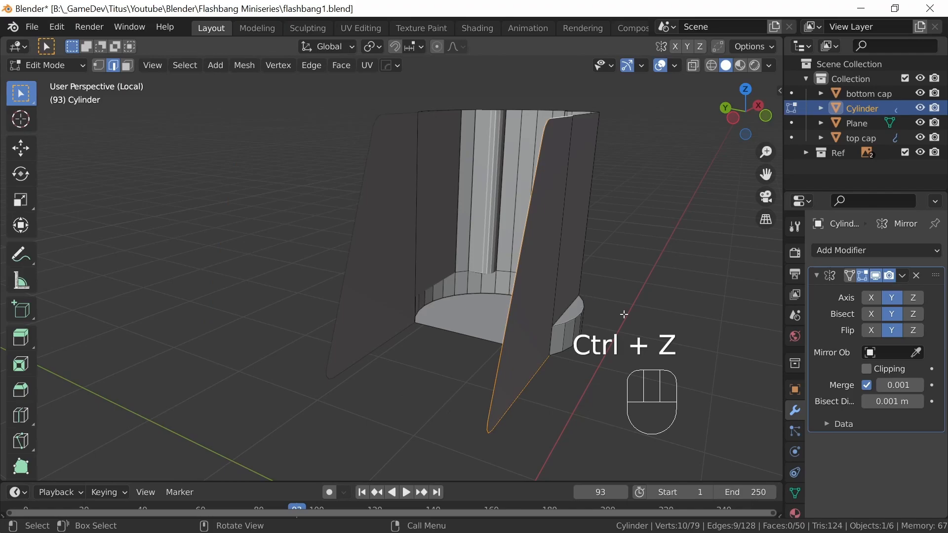
left_click(866, 369)
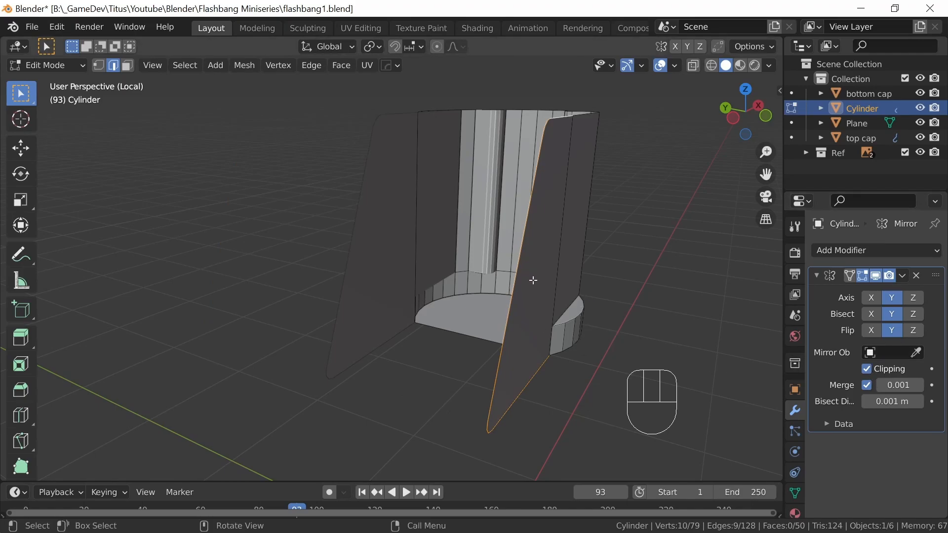
Extrude the selected border edges along Y with clipping on until they meet the mirrored half at the centre seam
key("e")
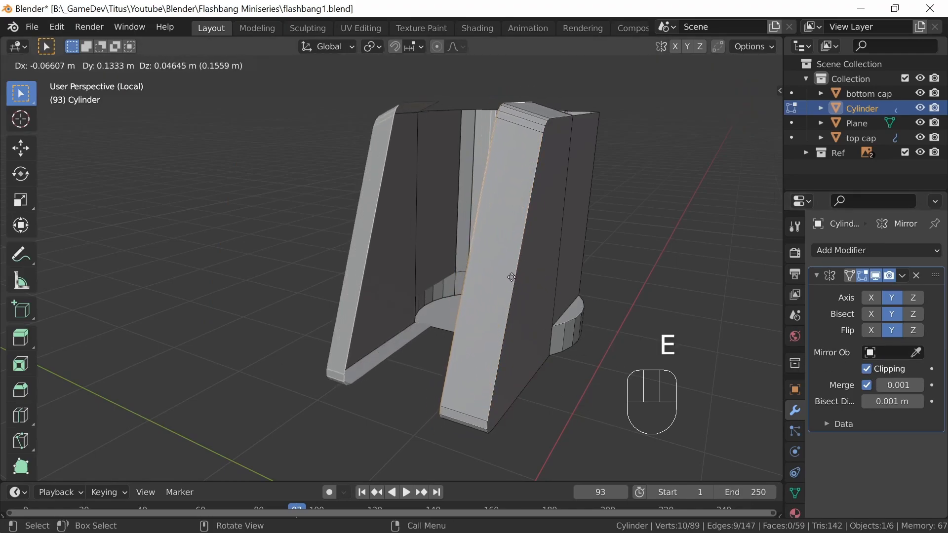
key("y")
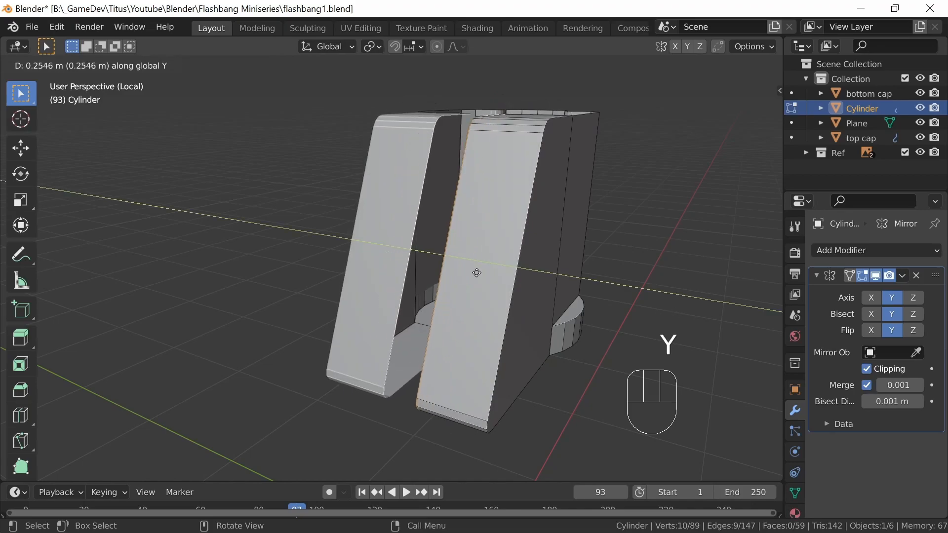
left_click(142, 265)
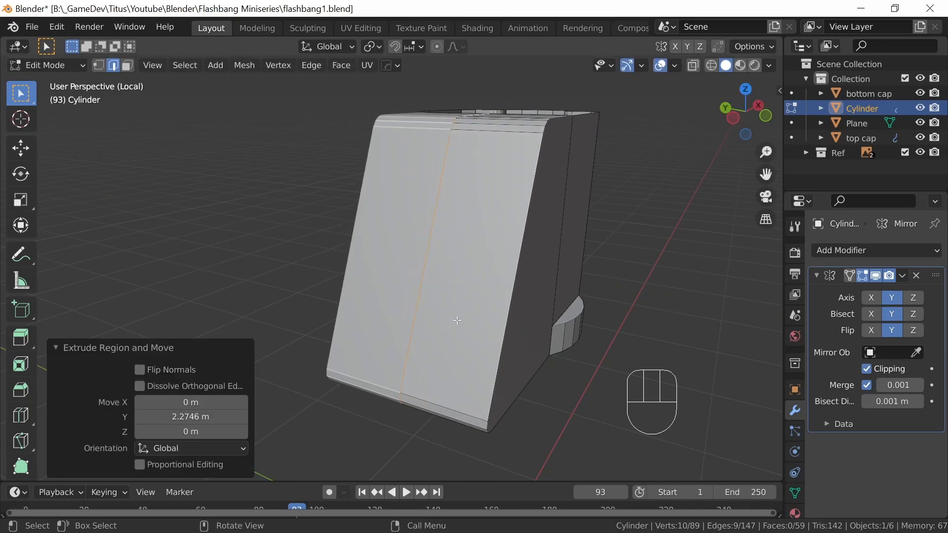
key("g")
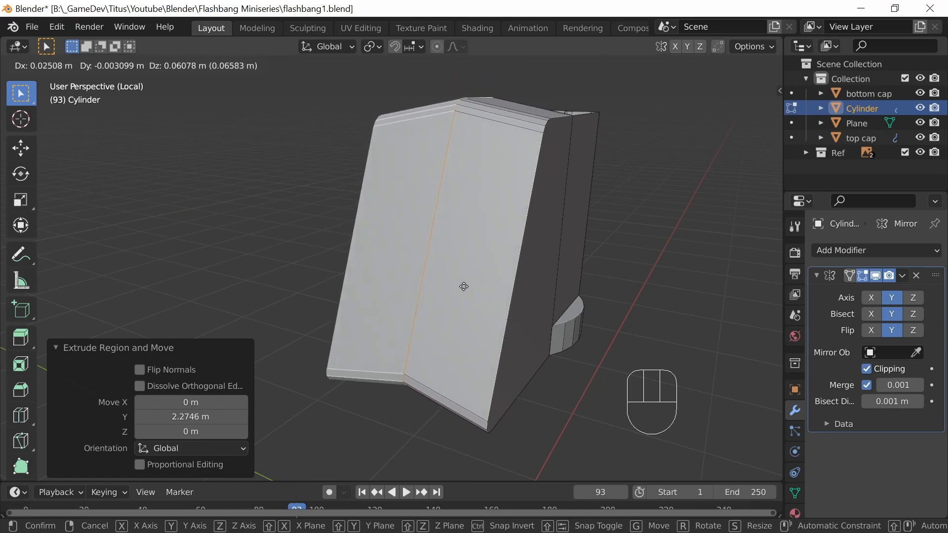
left_click(466, 292)
middle_click_drag(644, 281, 538, 304)
scroll(545, 288, "down", 3)
key("Tab")
middle_click_drag(629, 260, 537, 259)
key("Tab")
Add a single centred horizontal loop cut around the rounded part of the body
middle_click_drag(491, 313, 508, 297)
key("KP_1")
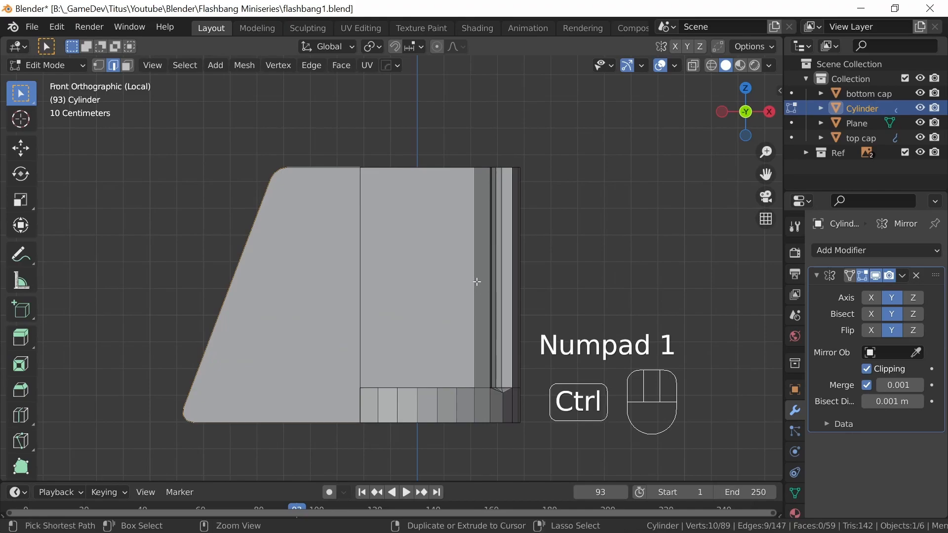
key("ctrl+r")
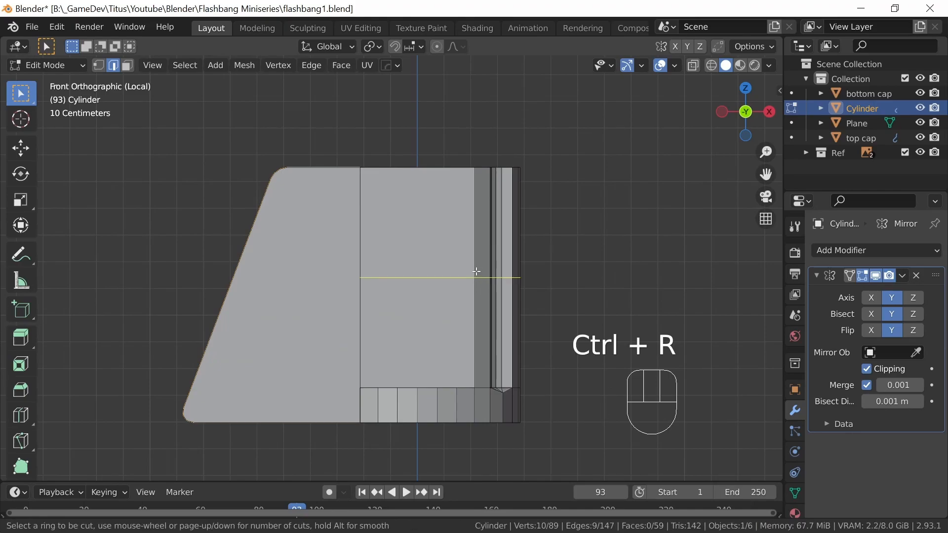
left_click(477, 271)
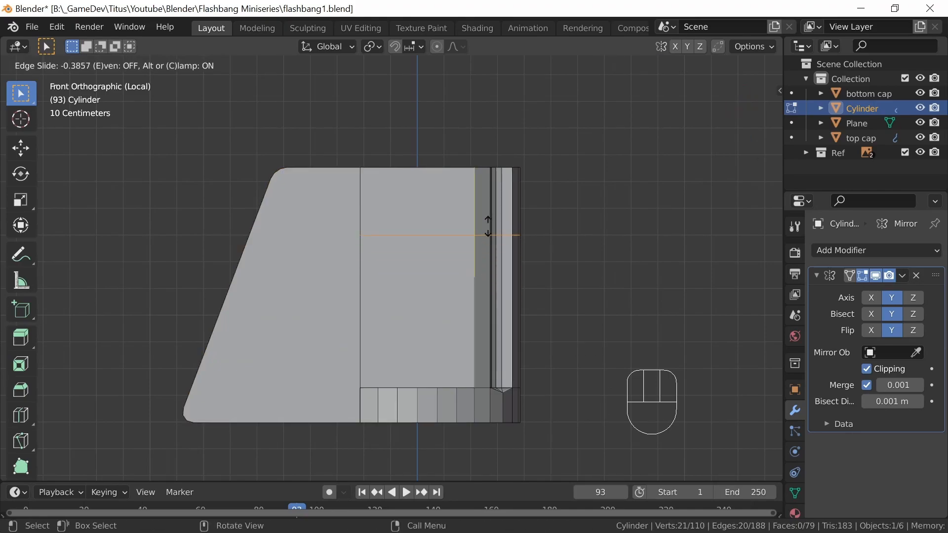
right_click(499, 244)
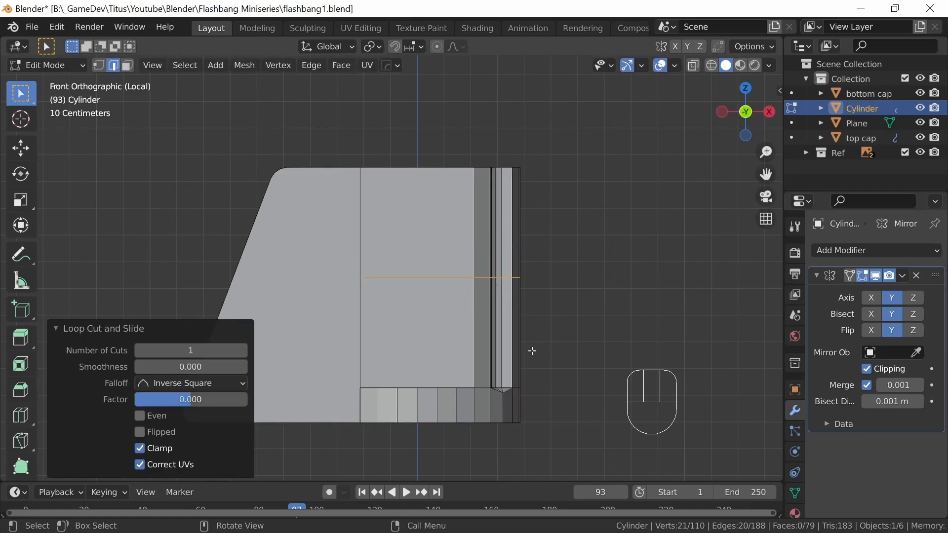
Extrude the four adjoining faces above the loop cut on the body's +X side outward about 0.156 m along their normal
middle_click_drag(622, 255, 476, 276)
left_click(130, 66)
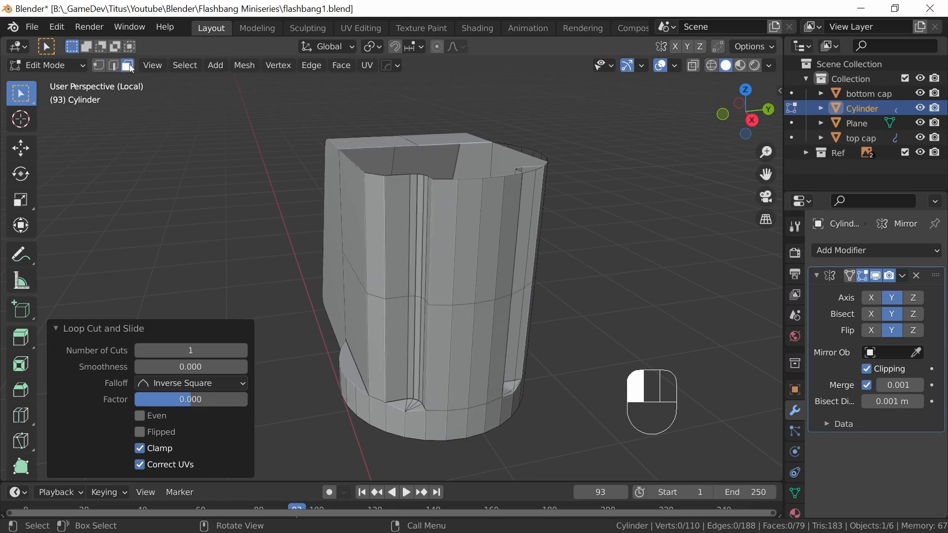
left_click(446, 263)
left_click(470, 262, "shift")
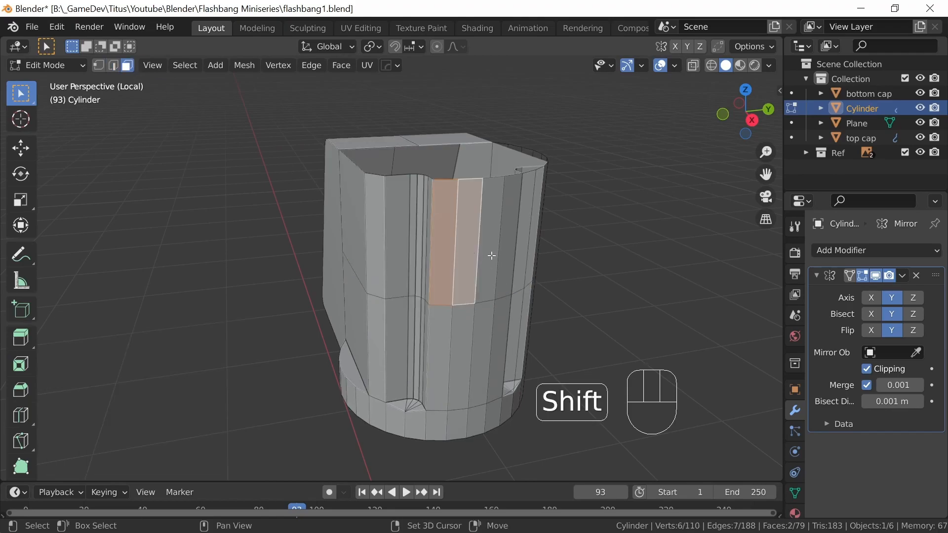
left_click(493, 255, "shift")
left_click(506, 252, "shift")
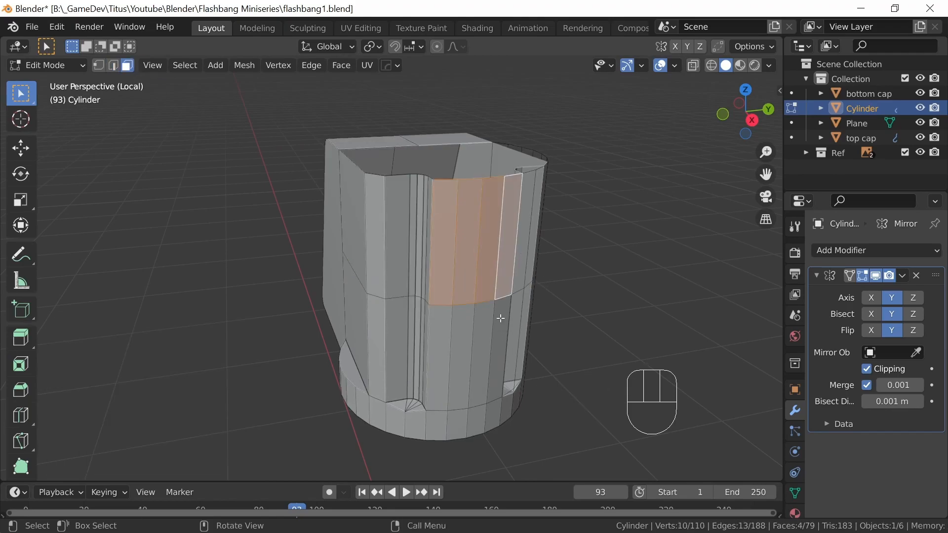
key("KP_Divide")
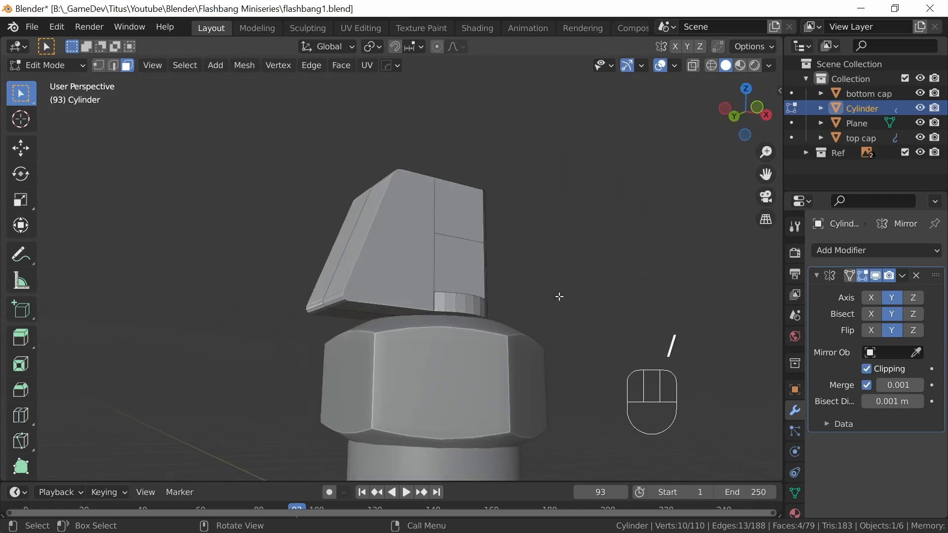
key("KP_1")
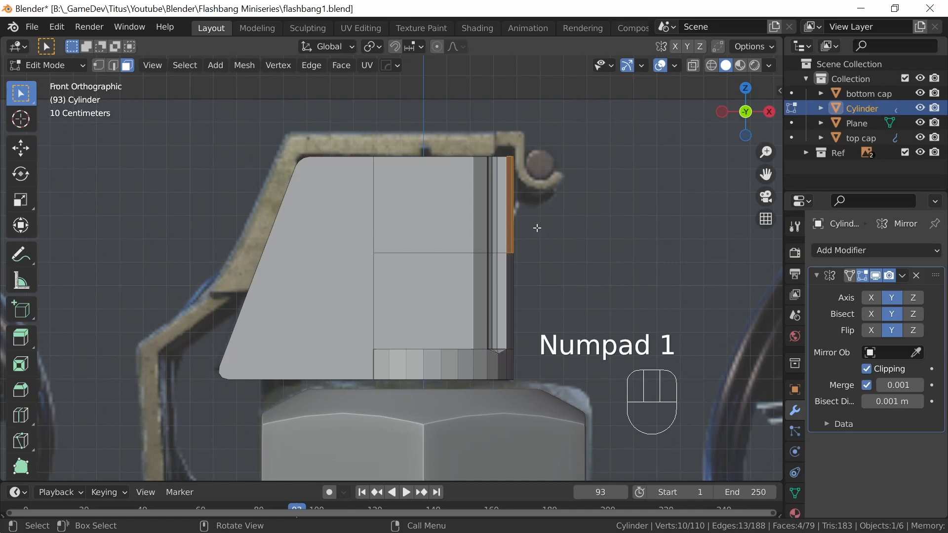
key("e")
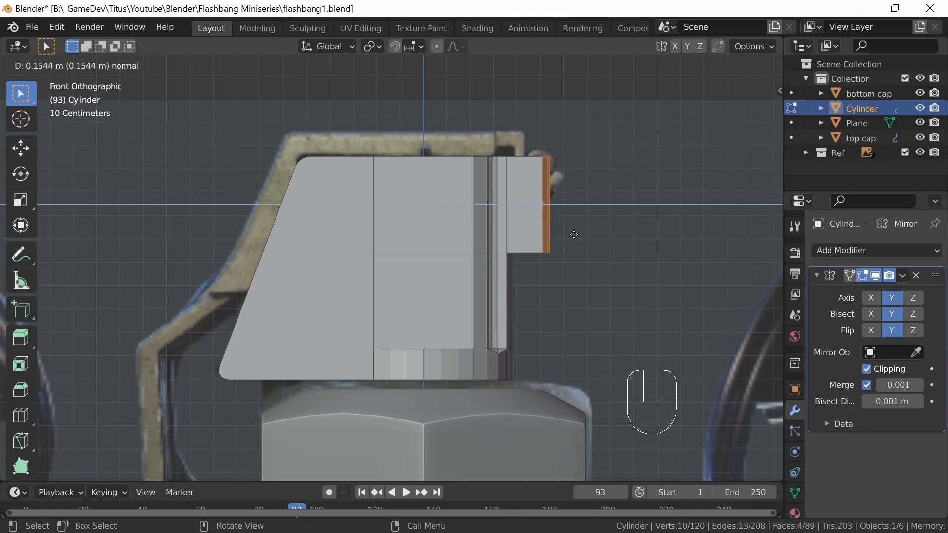
left_click(576, 235)
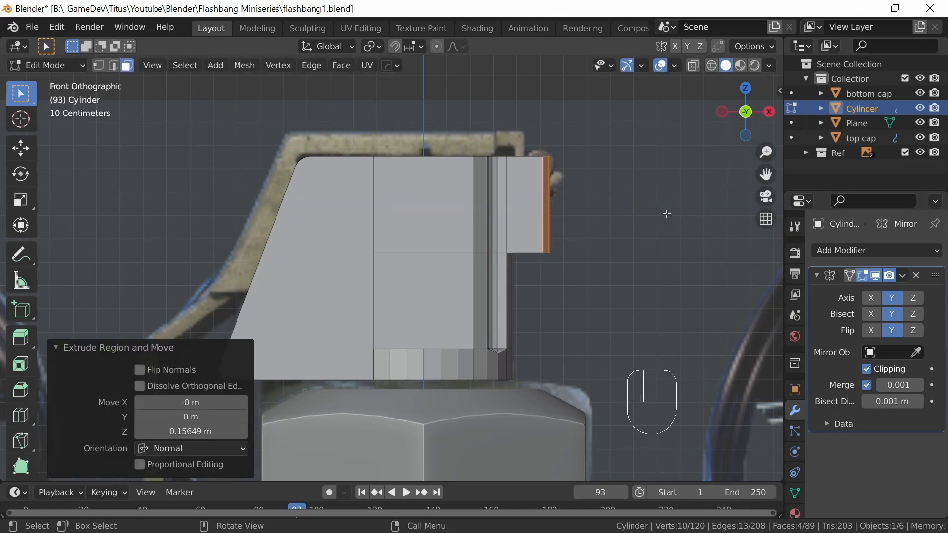
Flatten the extruded faces into one plane by scaling them to 0 along X
middle_click_drag(618, 233, 546, 192)
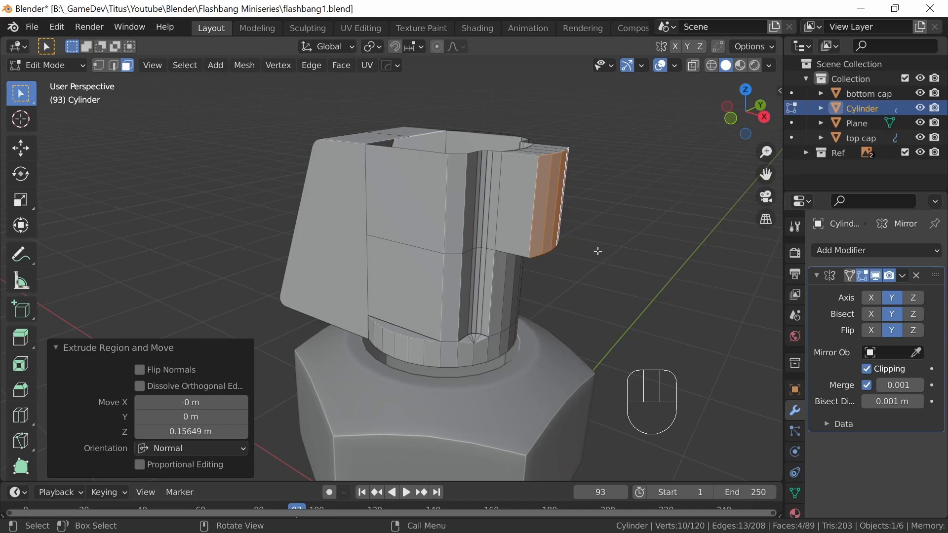
key("s")
key("x")
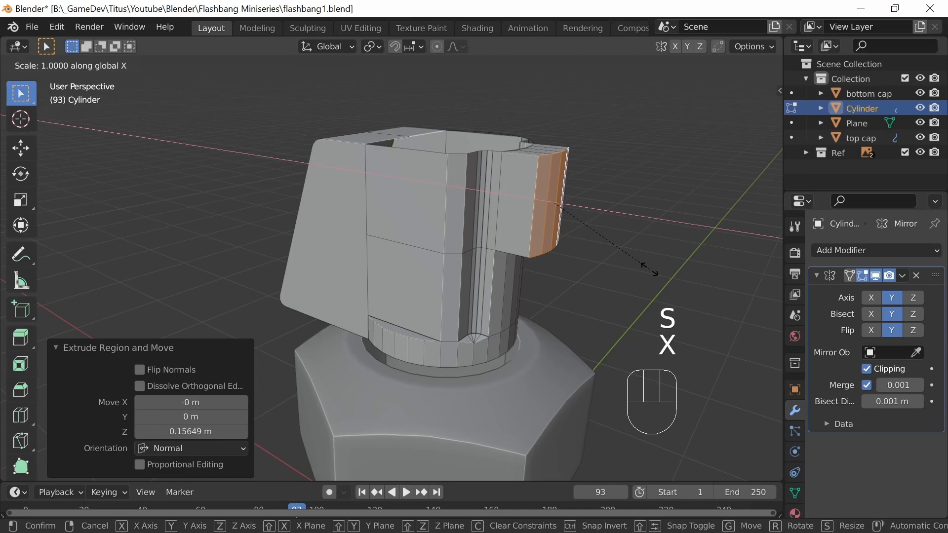
key("KP_0")
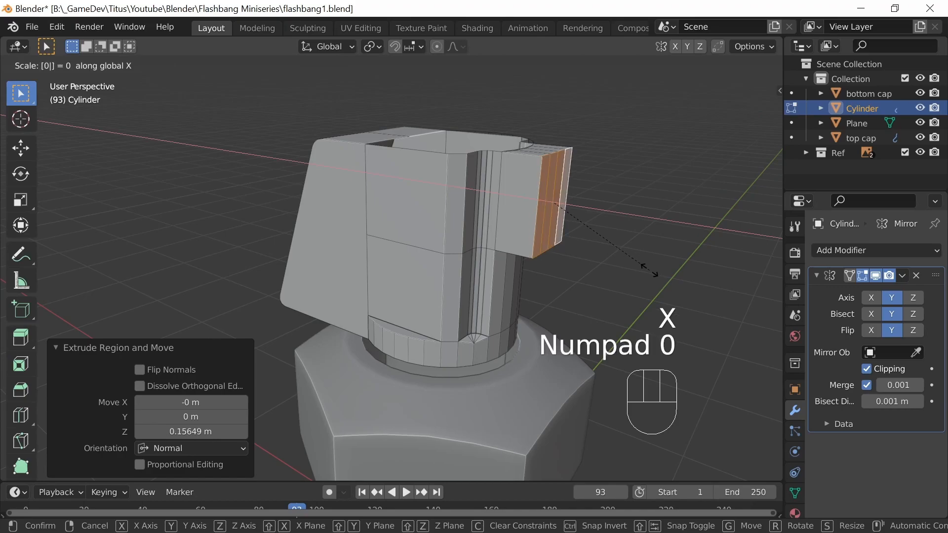
key("Return")
middle_click_drag(649, 270, 264, 238)
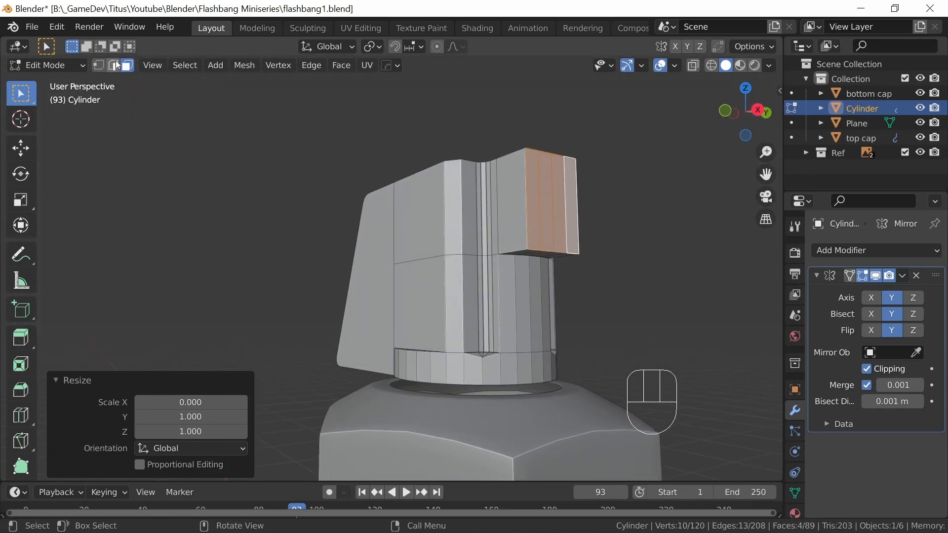
Raise the extruded block's four outer bottom edges about 0.337 m along Z to match the slanted underside in the reference image
left_click(114, 65)
middle_click_drag(607, 281, 644, 235, "shift")
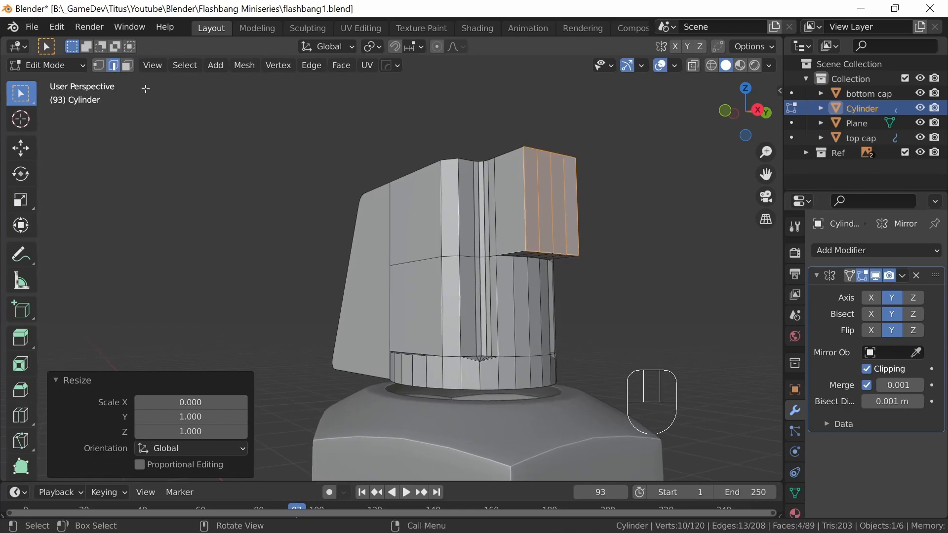
left_click(153, 65)
left_click(221, 150)
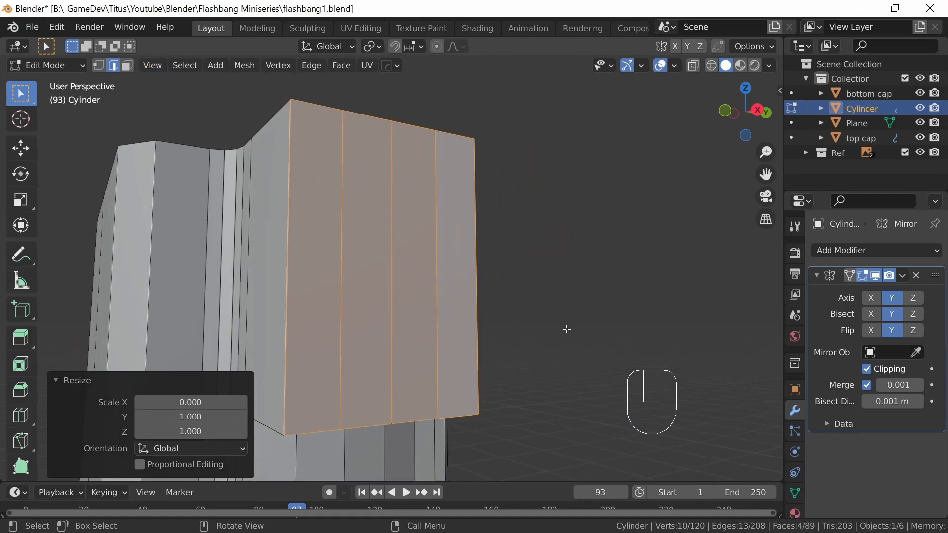
middle_click_drag(521, 307, 383, 316, "ctrl")
left_click(391, 286)
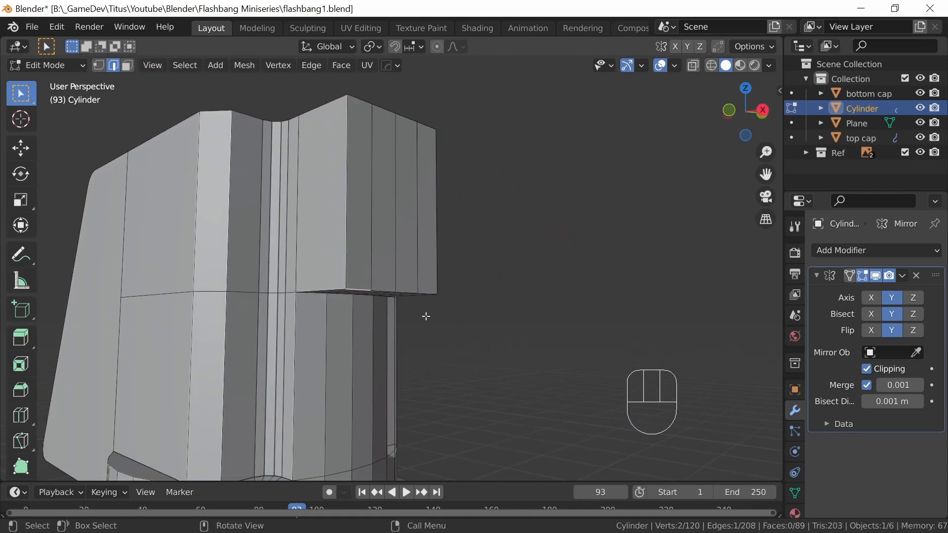
left_click(415, 287, "shift")
left_click(427, 293, "shift")
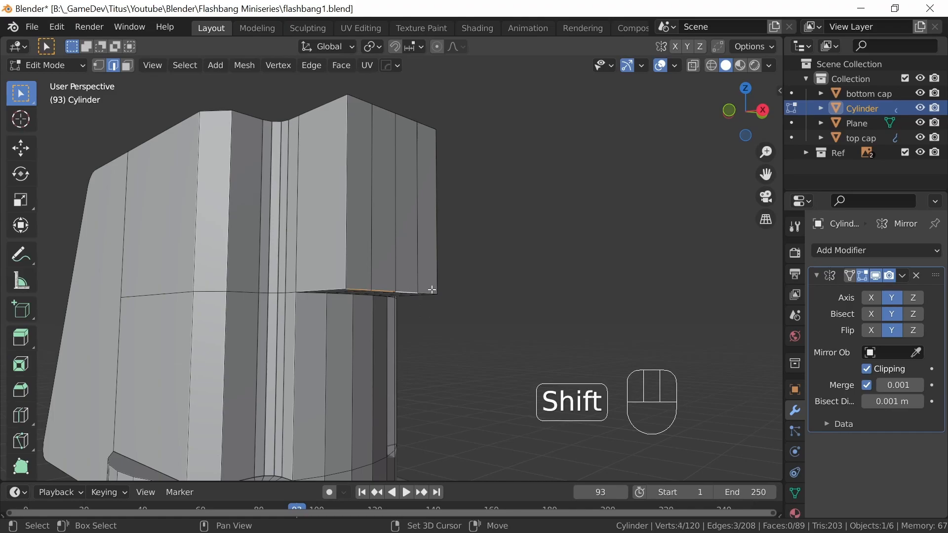
left_click(436, 291, "shift")
mouse_move(466, 320)
middle_mouse_down()
mouse_move(489, 271)
mouse_move(483, 302)
mouse_move(478, 294)
mouse_move(458, 333)
middle_mouse_up()
key("KP_1")
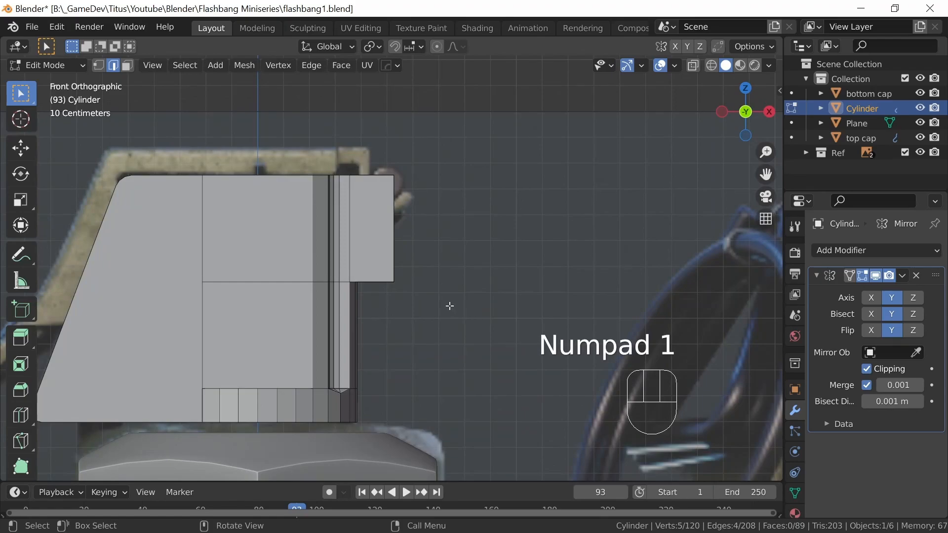
key("alt+z")
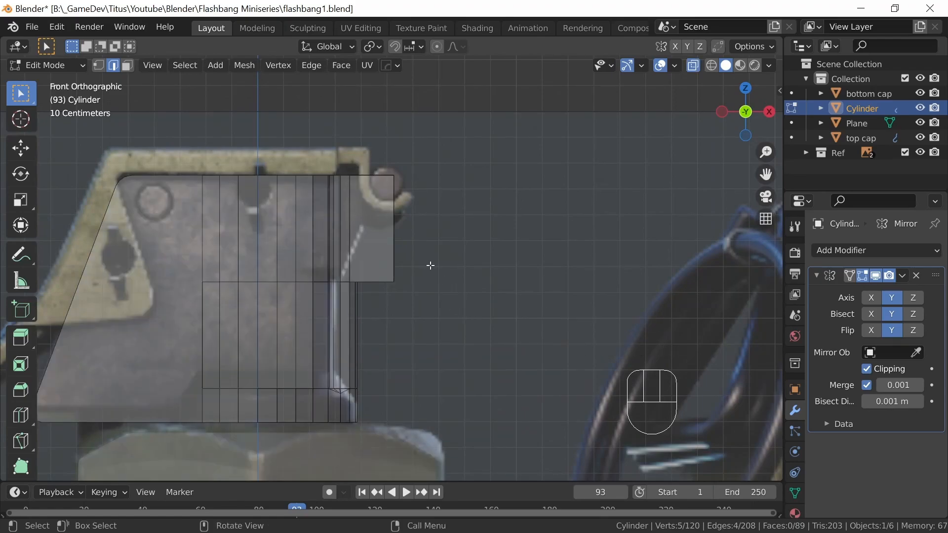
key("g")
key("z")
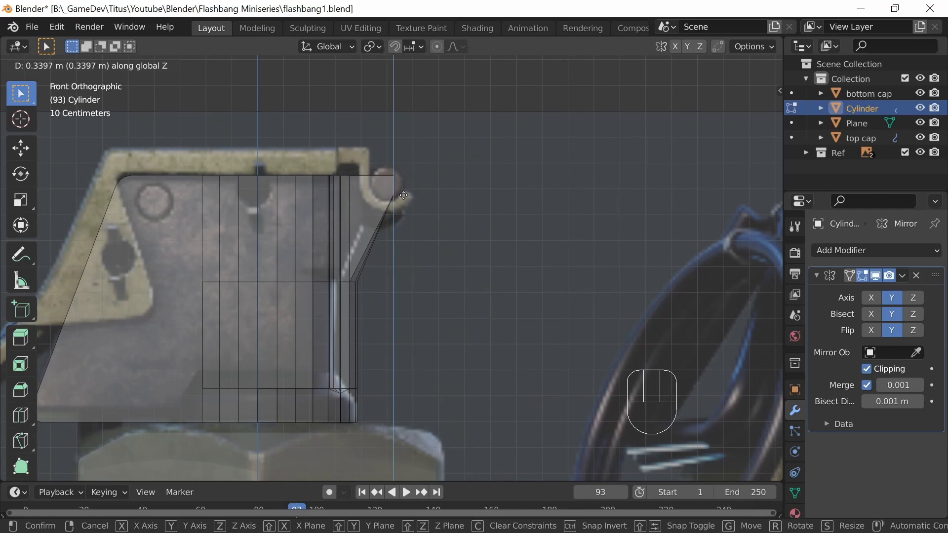
key("shift")
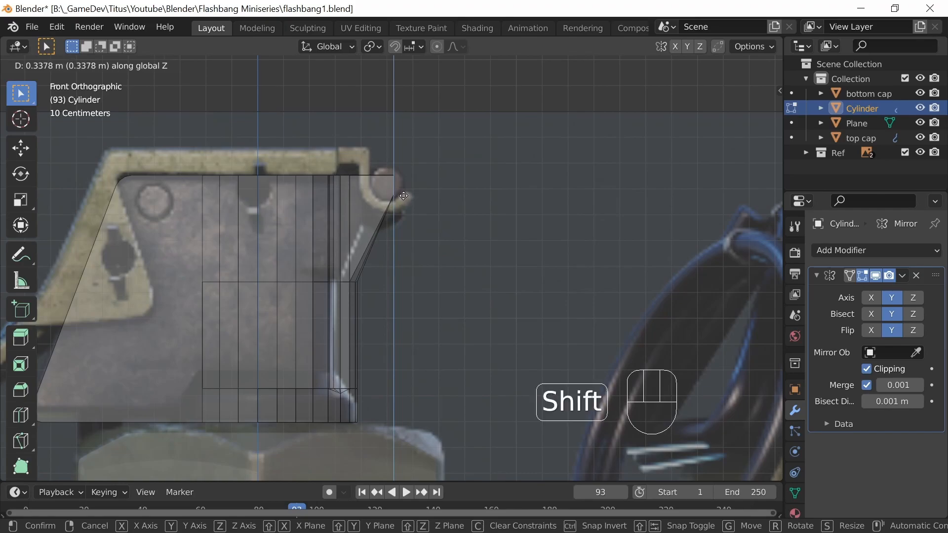
left_click(420, 213)
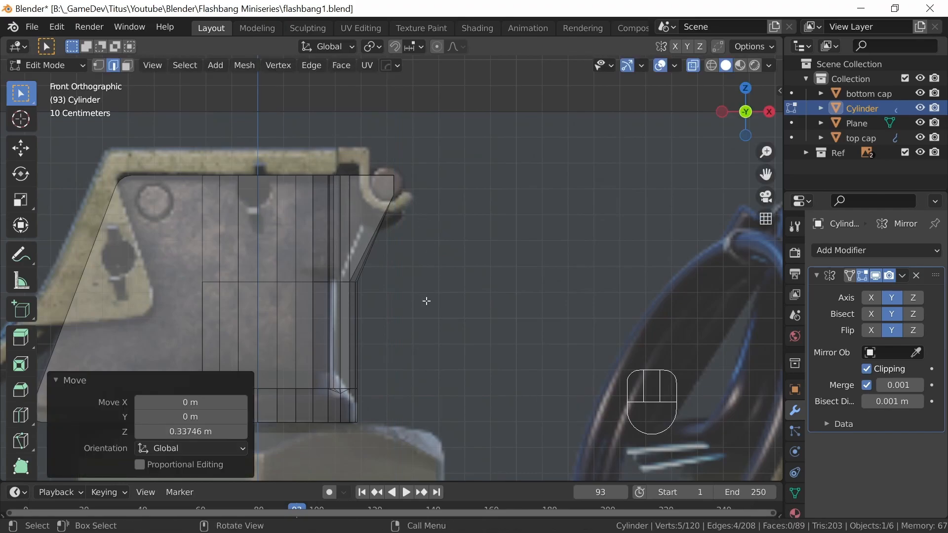
key("alt+z")
Delete the four top faces of the extruded +X block
middle_click_drag(484, 260, 424, 287)
key("Tab")
key("Tab")
left_click(127, 65)
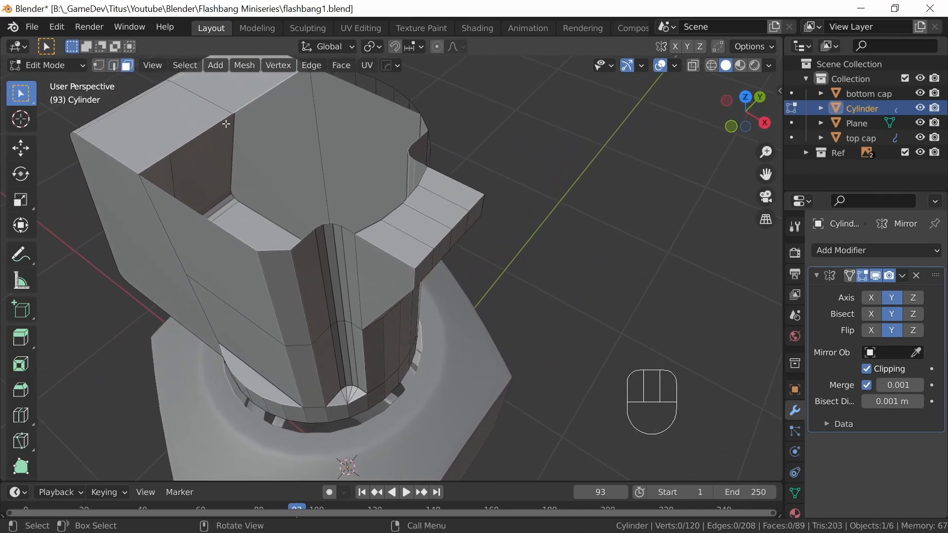
left_click(403, 247)
left_click(429, 227, "shift")
left_click(448, 195, "shift")
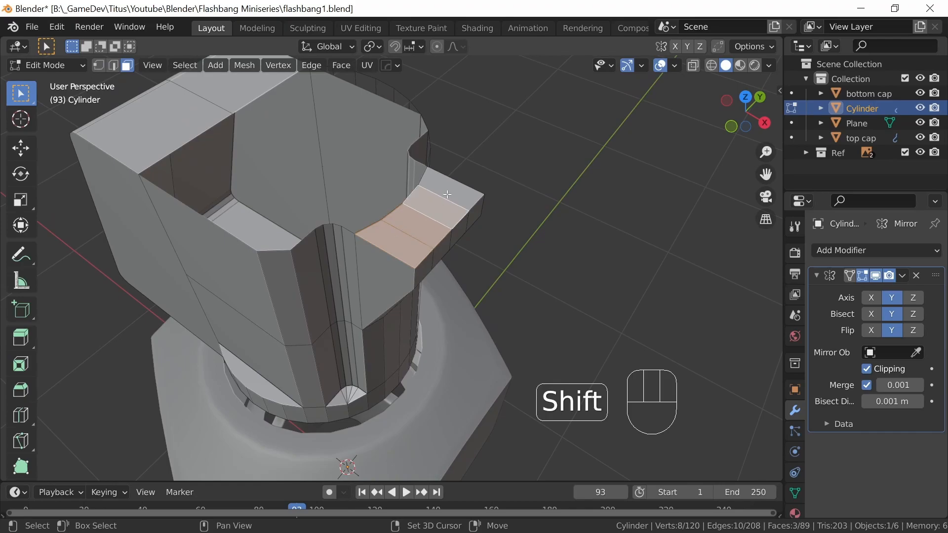
left_click(448, 192, "shift")
key("x")
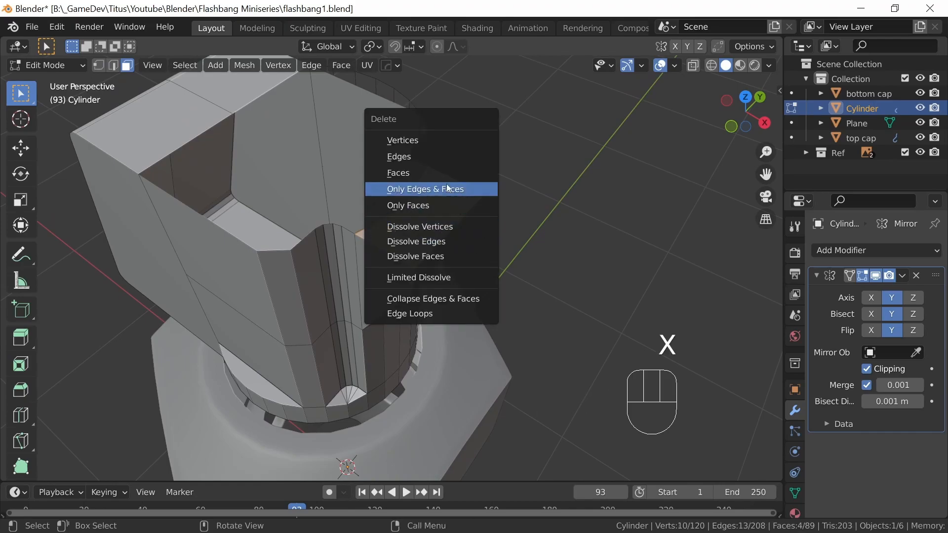
left_click(432, 174)
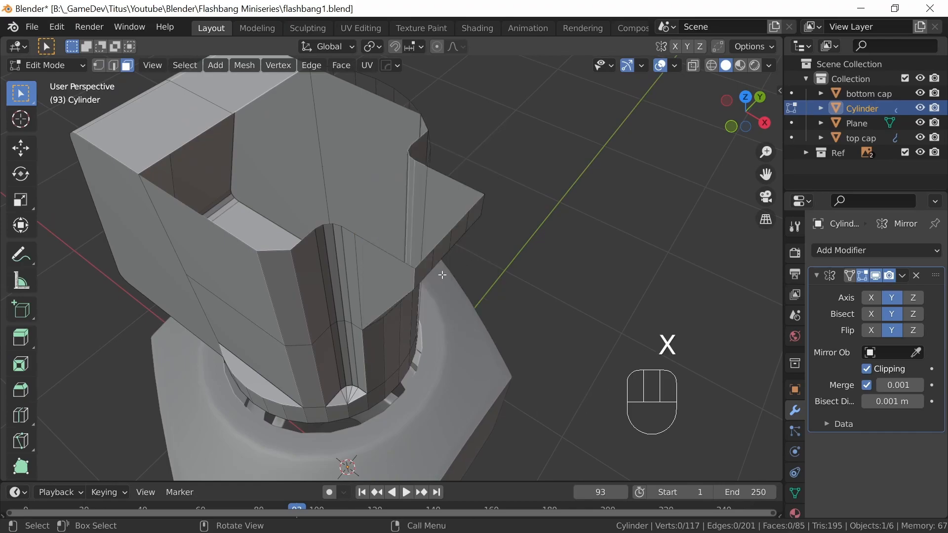
Fill a top face between the -X block's inner top edge and the side rim's edges running around the notch
left_click(115, 65)
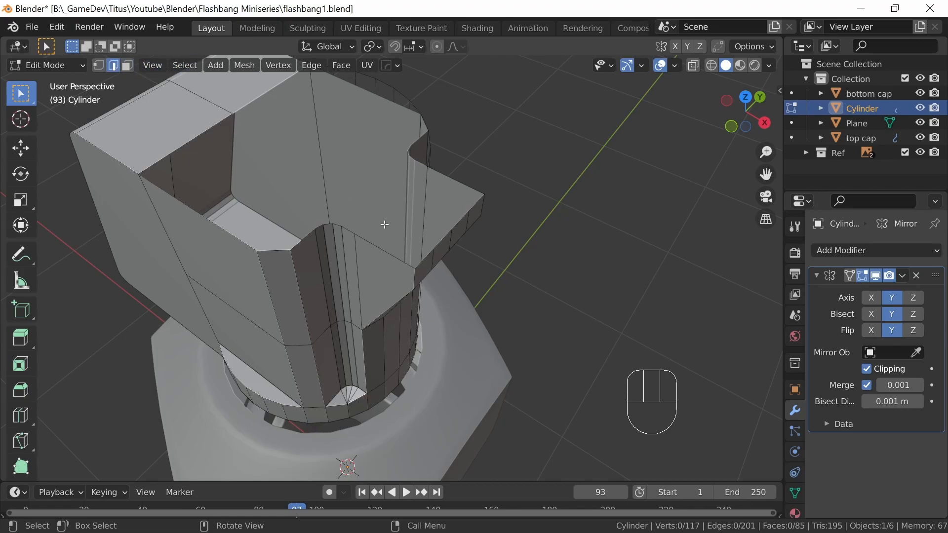
middle_click_drag(424, 275, 482, 275)
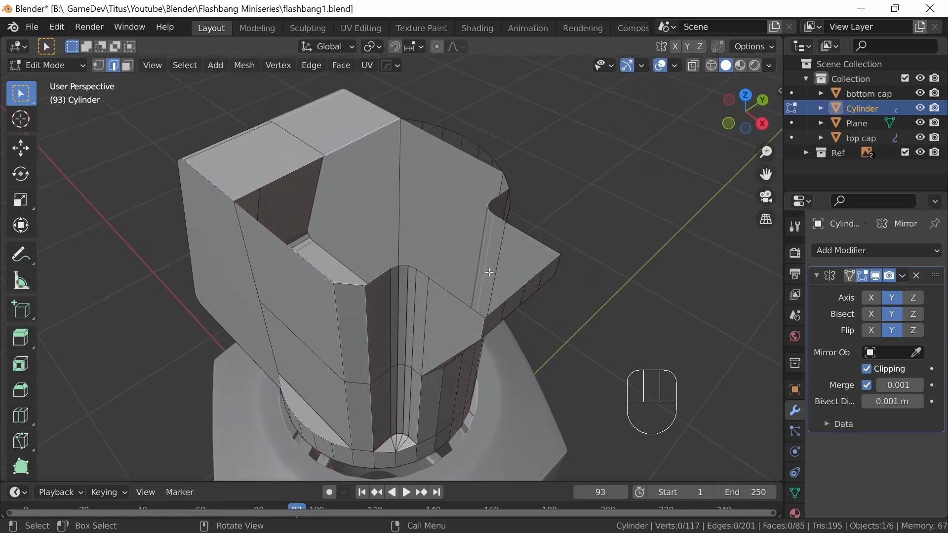
left_click(425, 275)
left_click(347, 284, "ctrl")
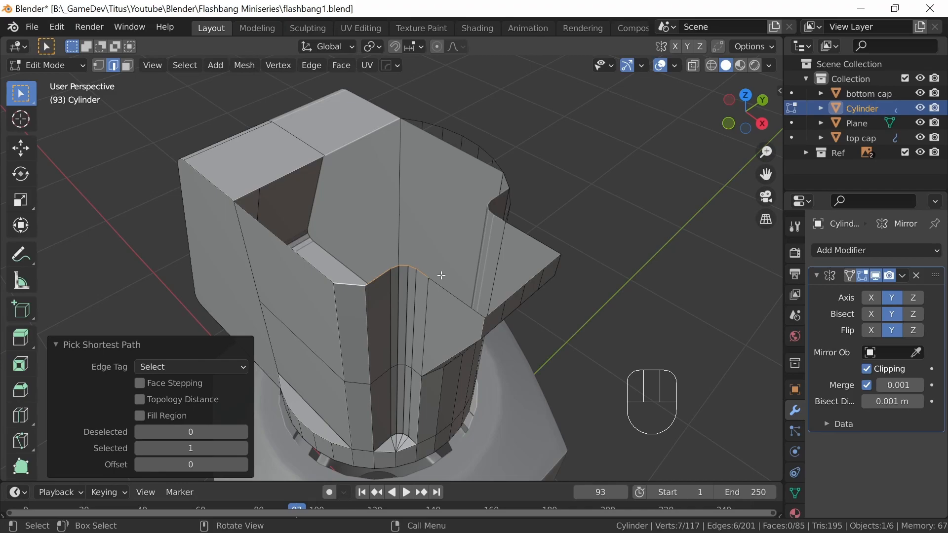
left_click(286, 174, "shift")
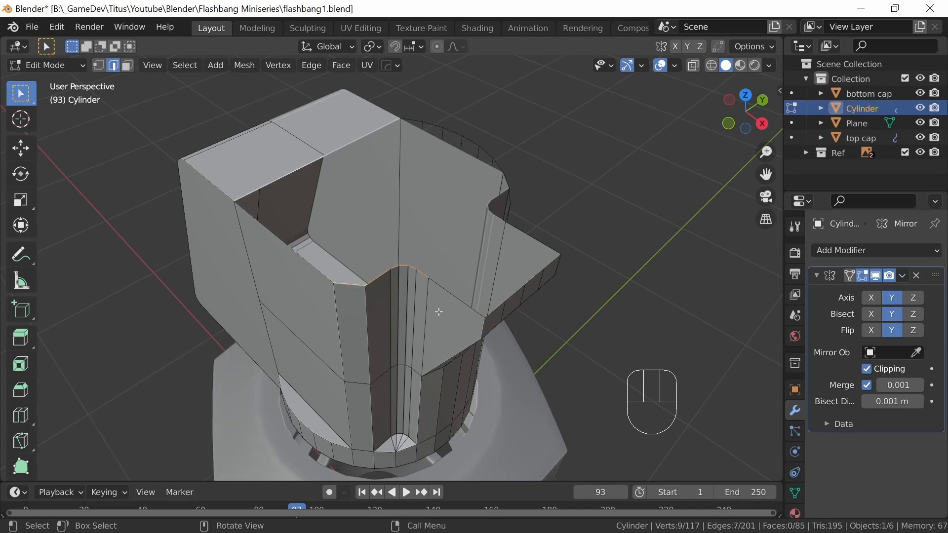
key("f")
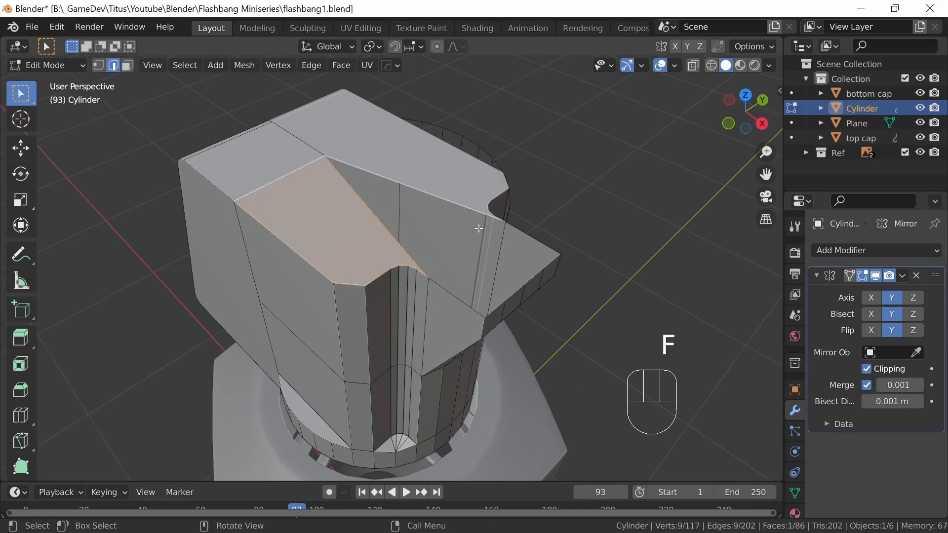
Fill the remaining top opening between the +X block's outer top edges and the new top face's diagonal edge
middle_click_drag(507, 252, 531, 292)
left_click(509, 312)
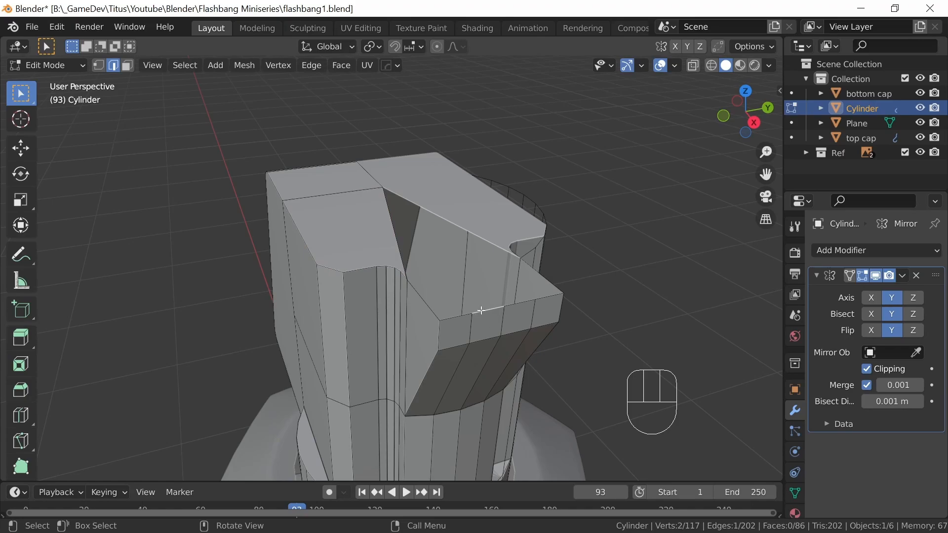
left_click(462, 314, "shift")
middle_click_drag(488, 309, 438, 217)
left_click(419, 195, "shift")
middle_click_drag(514, 299, 568, 316)
key("f")
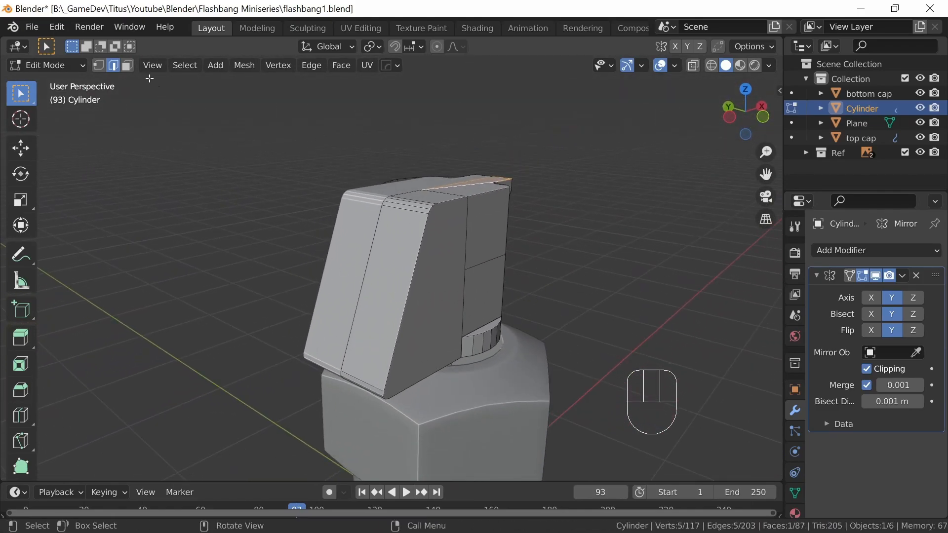
Inset the large slanted face on the body's -X side about 0.023 m, and inset the result another 0.016 m
left_click(127, 65)
left_click(395, 267)
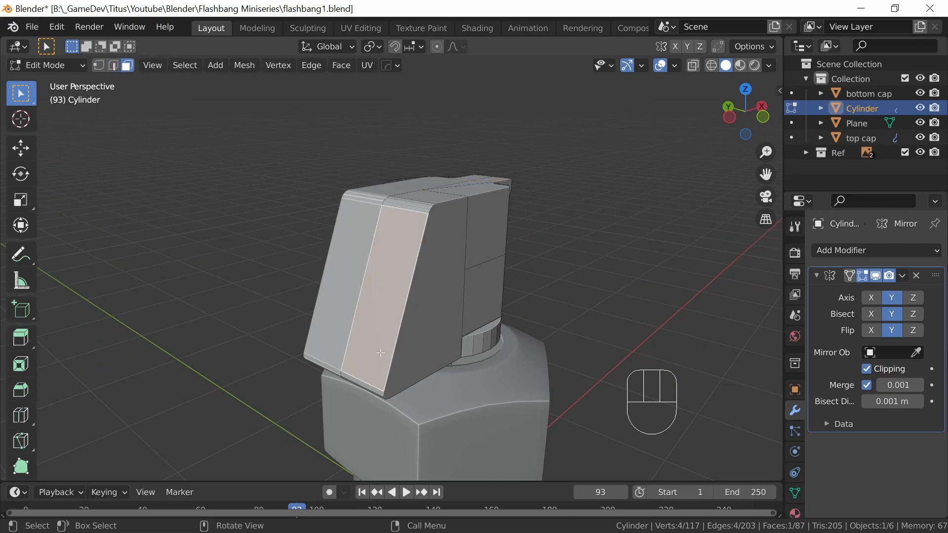
middle_click_drag(487, 312, 454, 269)
middle_click_drag(467, 236, 470, 271, "shift")
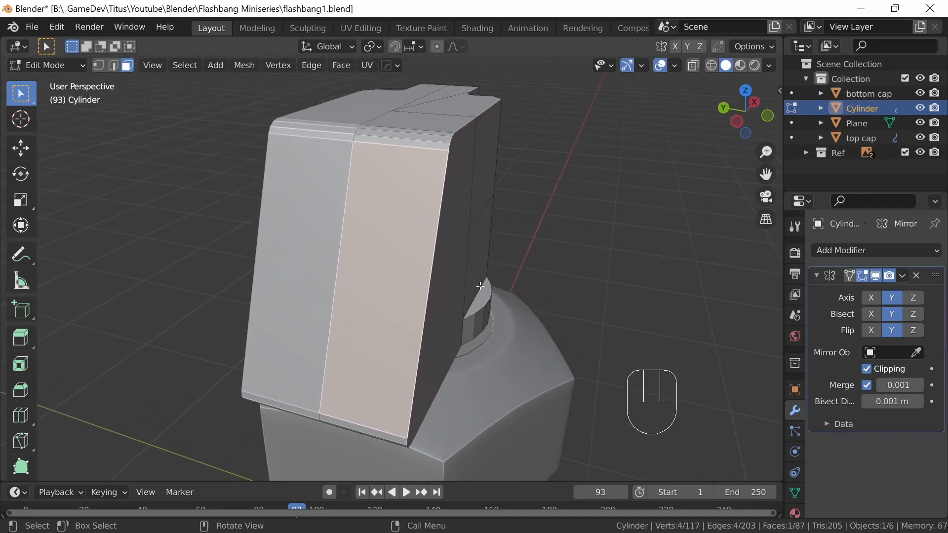
key("i")
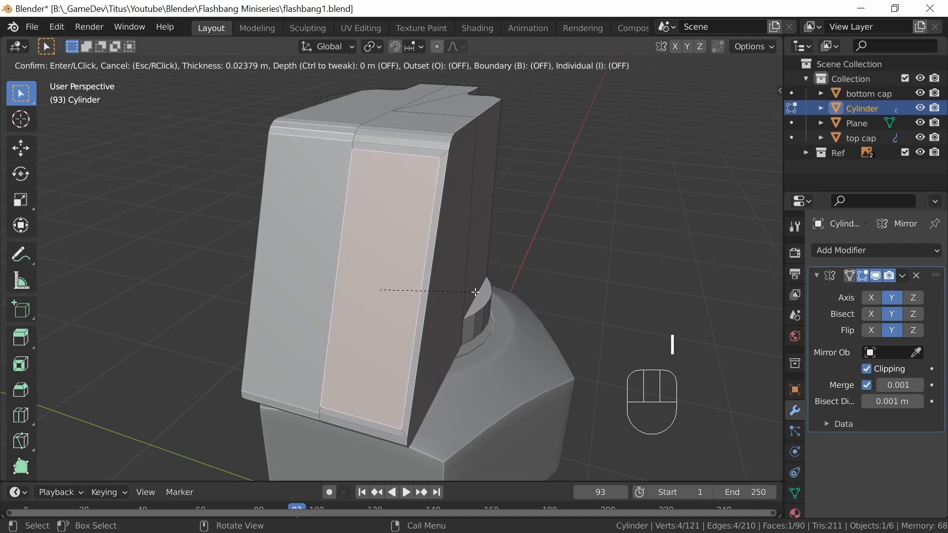
left_click(482, 298)
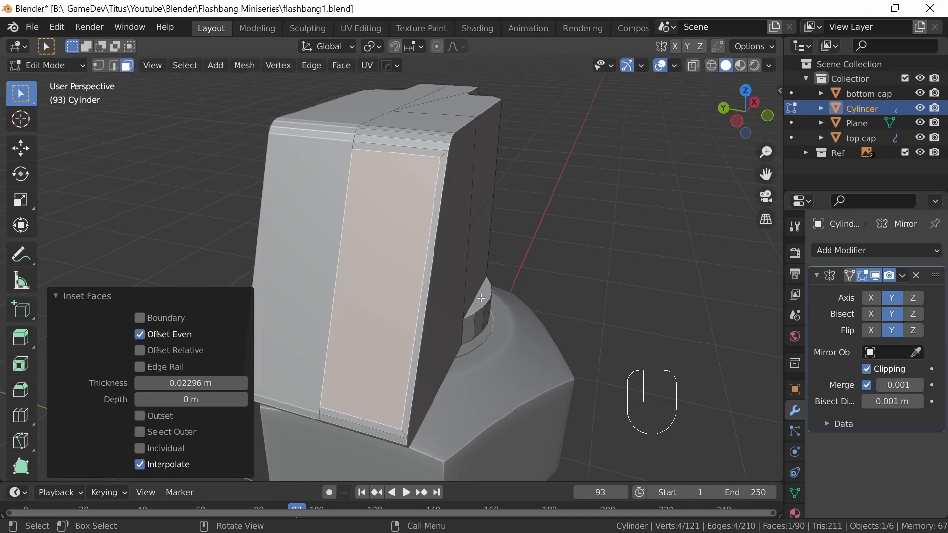
key("i")
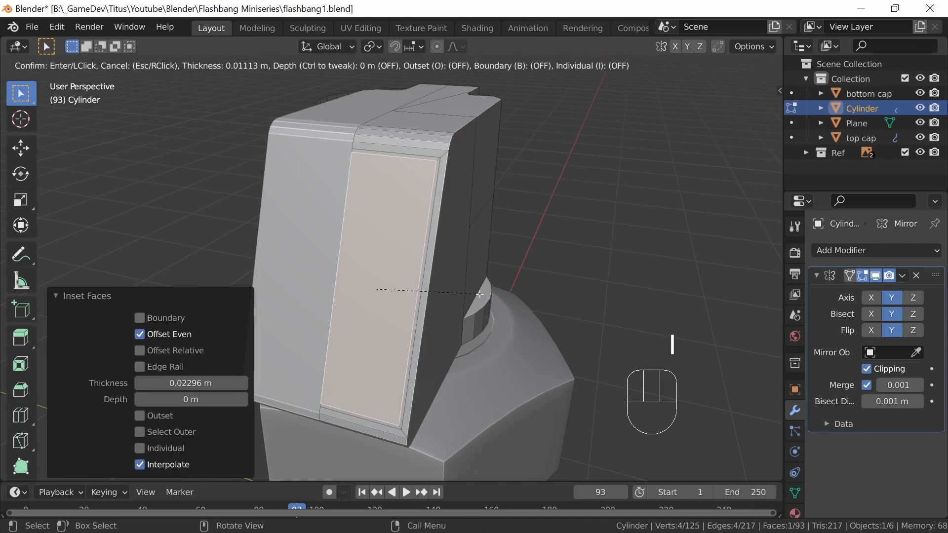
left_click(480, 293)
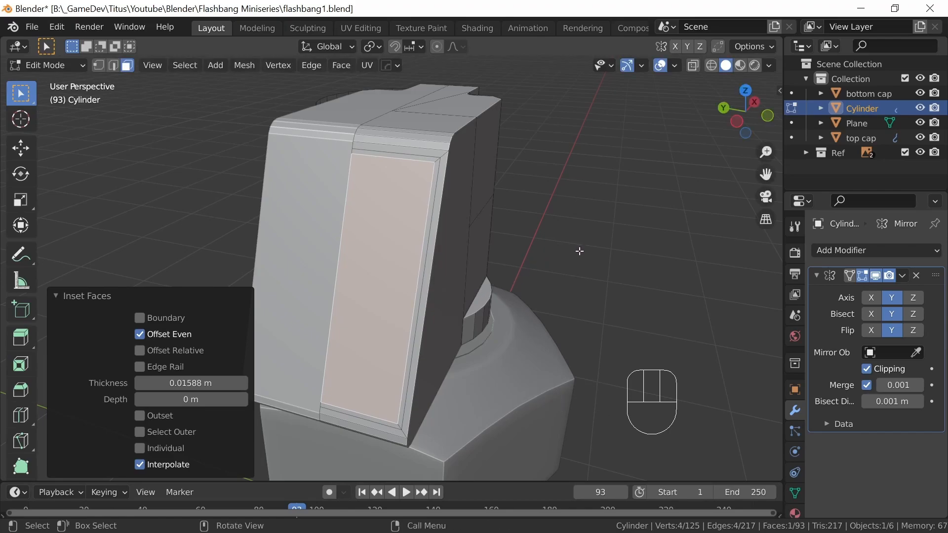
Flatten the inset face by scaling it to 0 along Z, forming the horizontal floor of a recess
key("s")
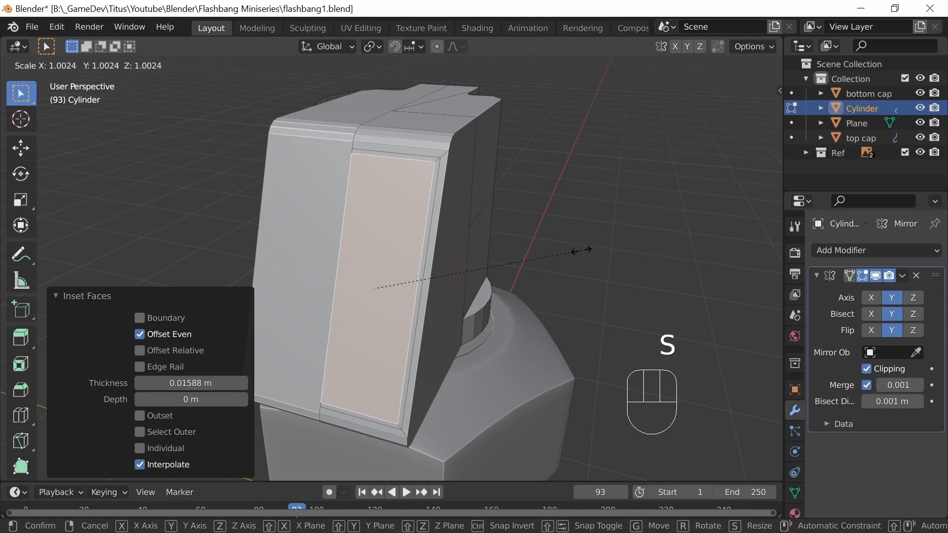
key("z")
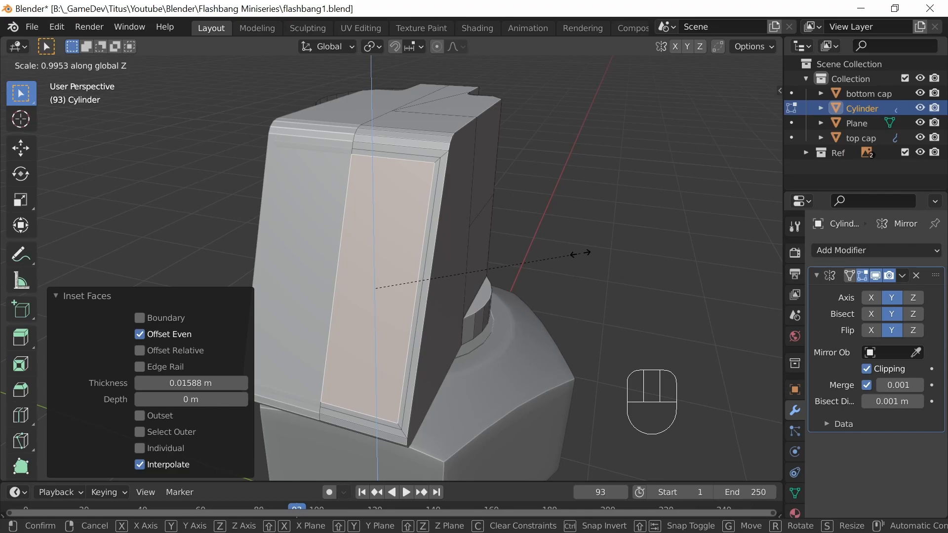
key("KP_0")
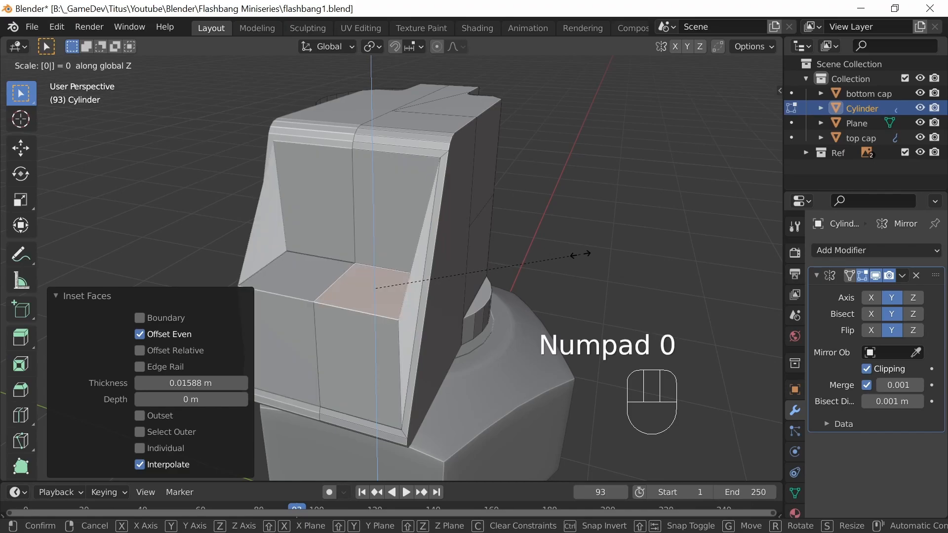
key("Return")
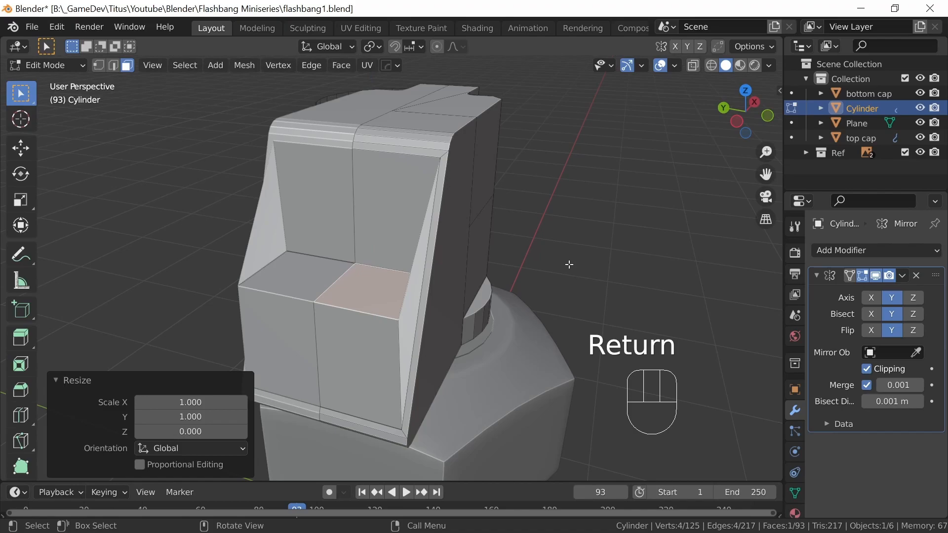
Lower the recess floor about 0.405 m along Z and shift it about 0.047 m along X, just above the body's underside
key("KP_1")
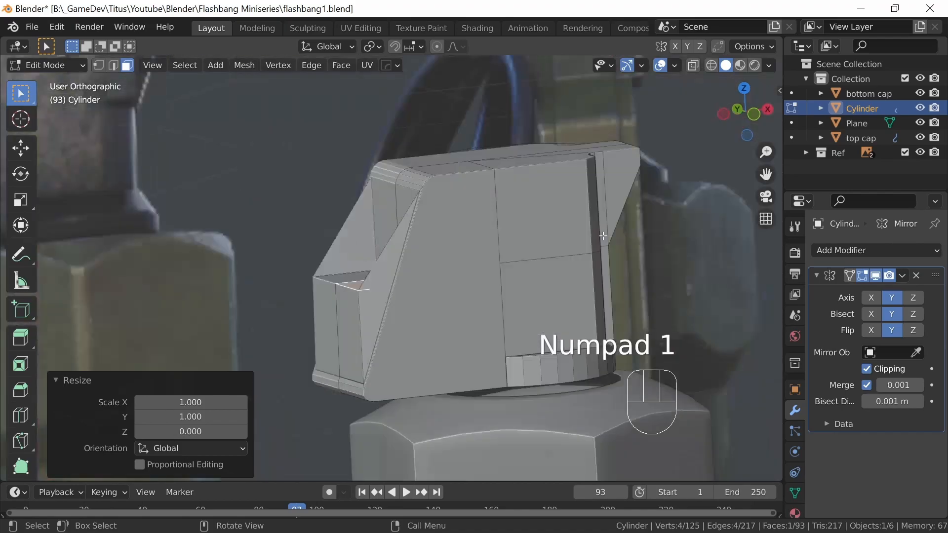
key("alt+z")
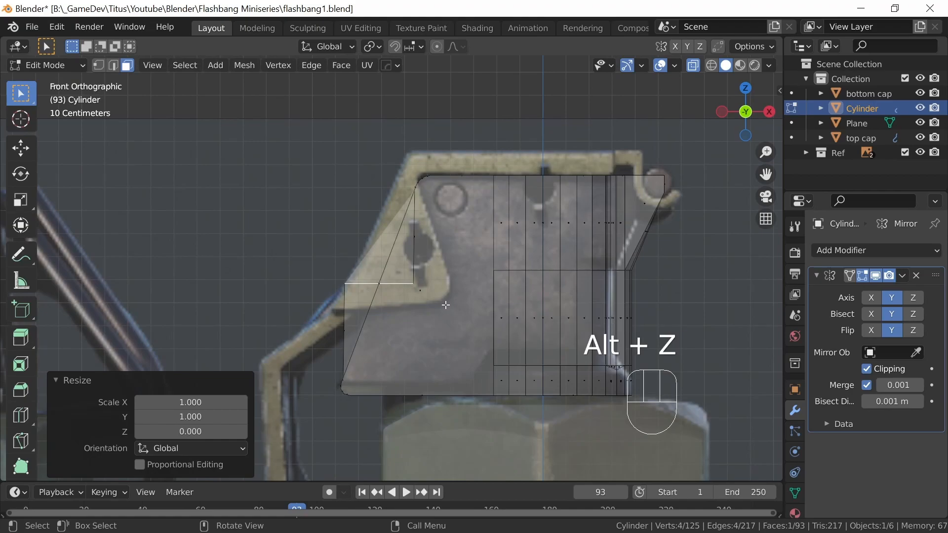
key("g")
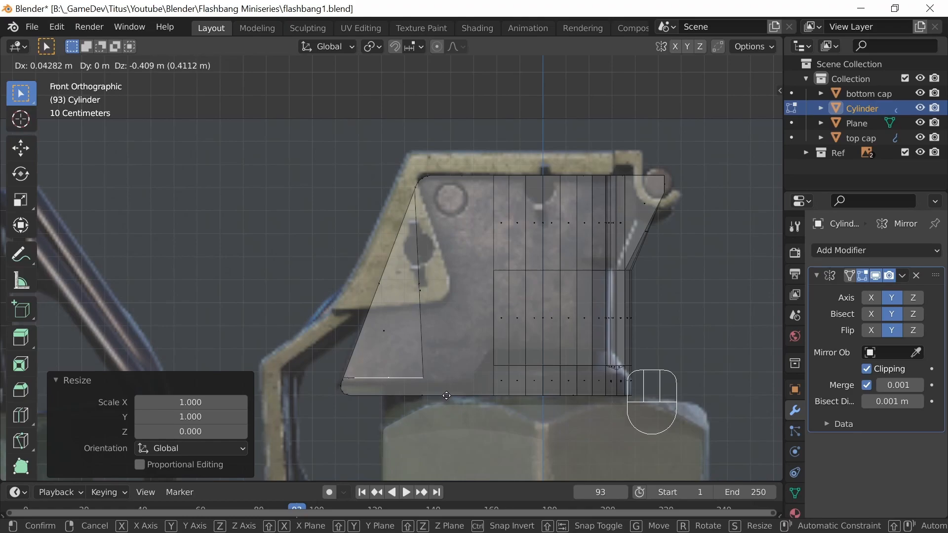
key("shift")
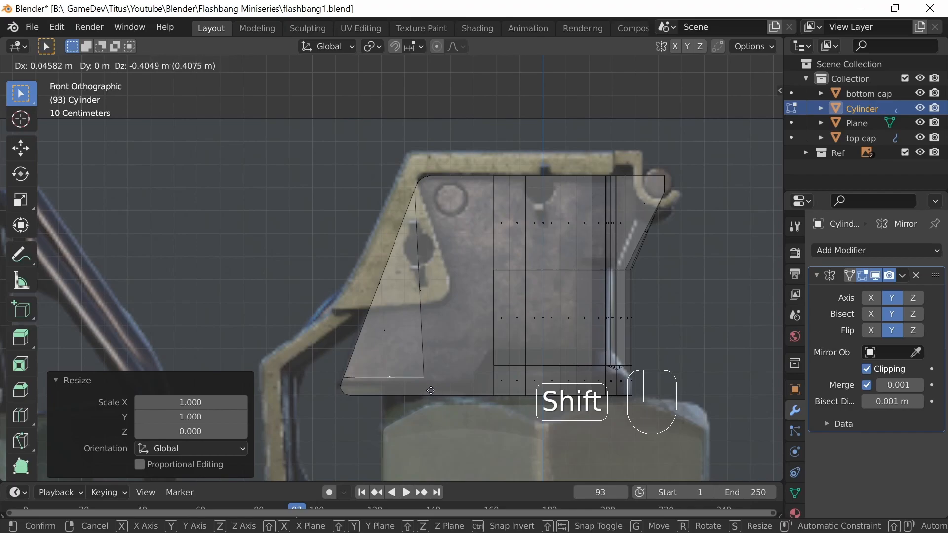
left_click(433, 390)
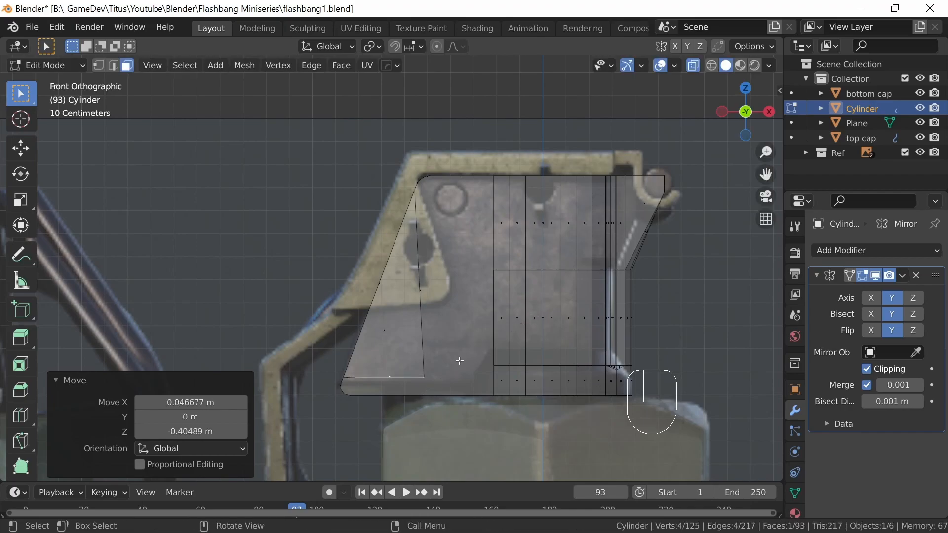
key("alt+z")
Dissolve the extra edge running along the outer side of the recess floor
middle_click_drag(444, 337, 542, 320)
middle_click_drag(629, 351, 471, 237, "shift")
middle_click_drag(467, 315, 496, 402)
middle_click_drag(425, 276, 447, 269)
key("2")
left_click(322, 289)
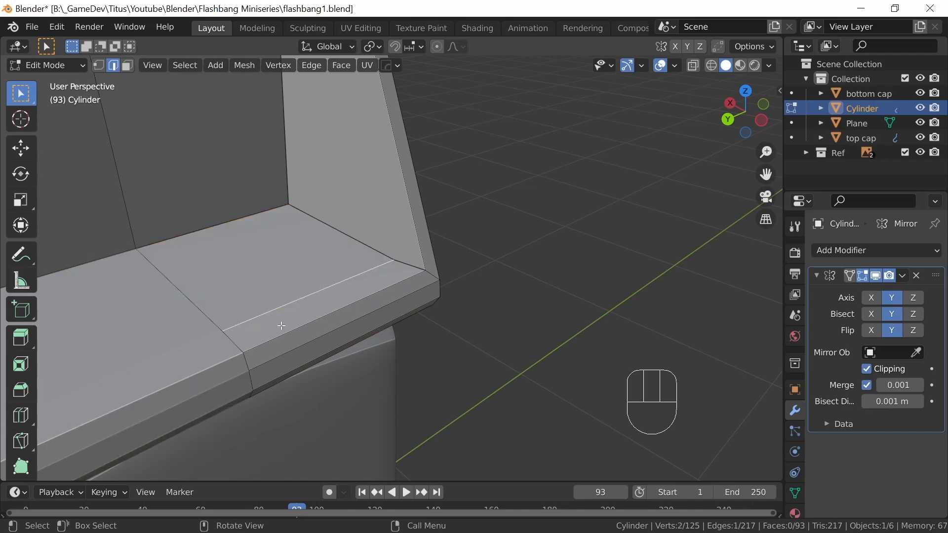
key("x")
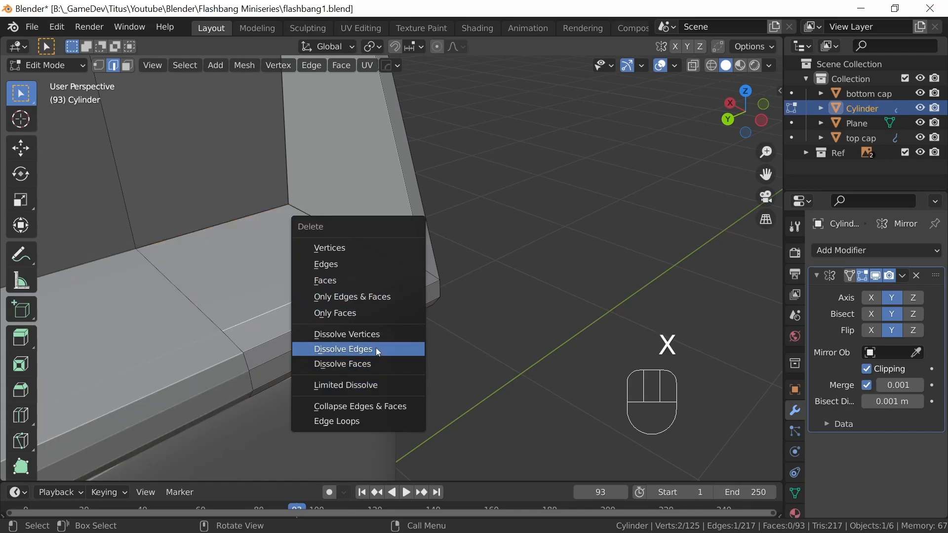
middle_click_drag(392, 318, 536, 303)
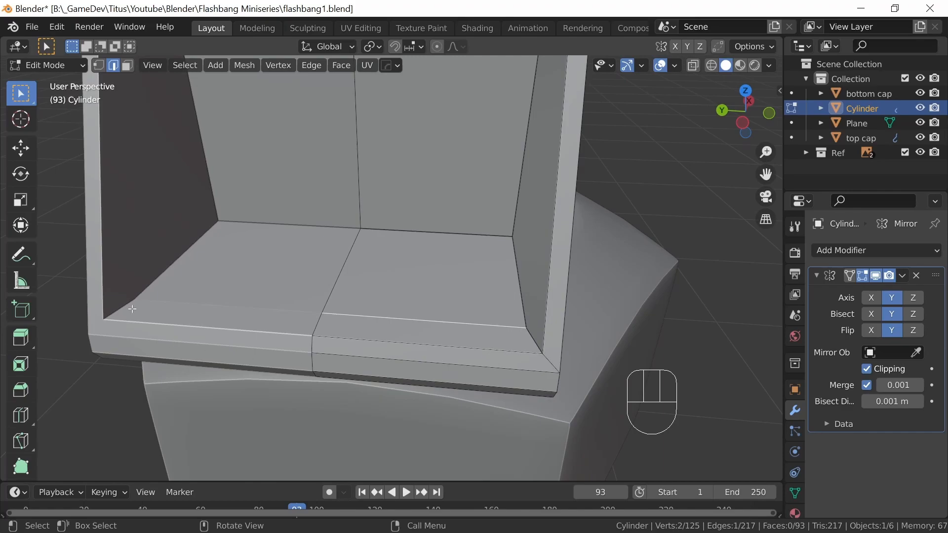
key("x")
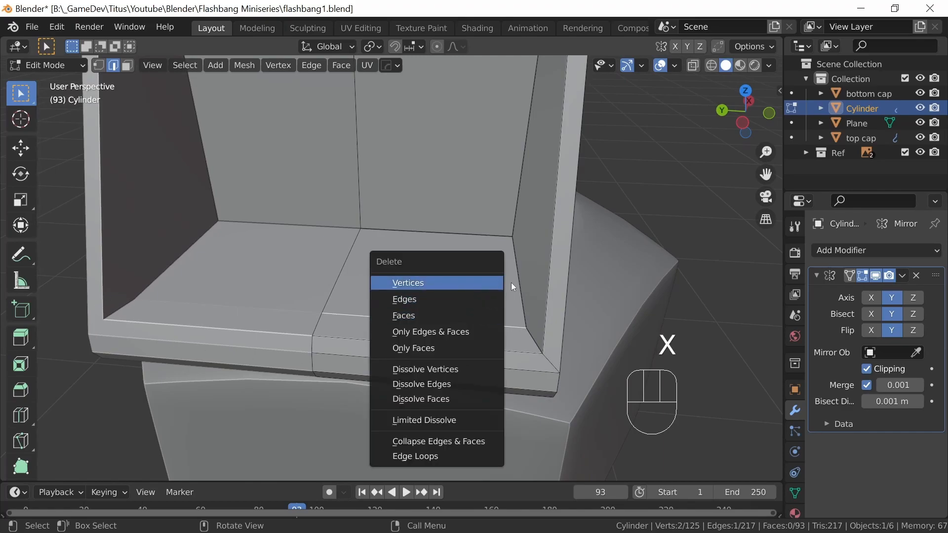
left_click(470, 384)
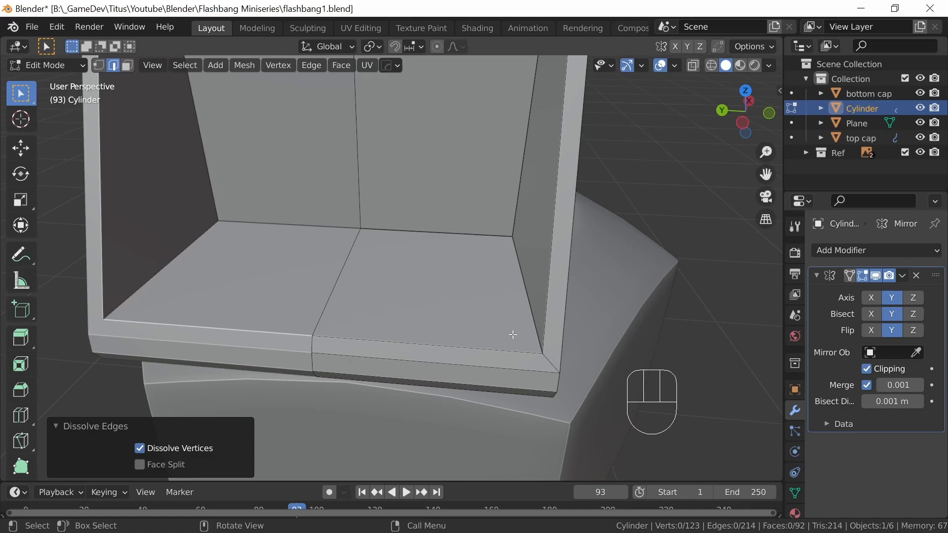
Leave mesh editing, shade the fuze body smooth and enable Auto Smooth at 30°
scroll(586, 298, "down", 3)
middle_click_drag(586, 298, 495, 312, "ctrl")
key("Tab")
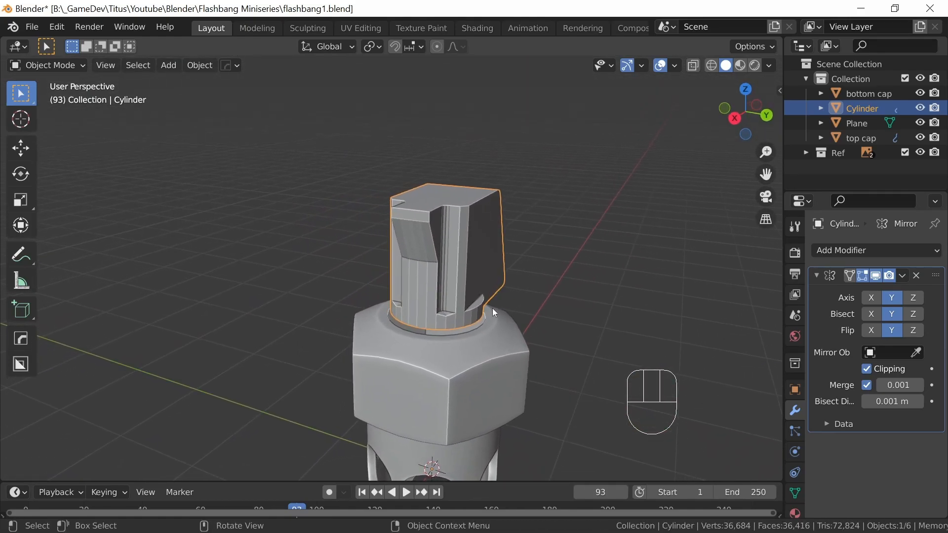
key("KP_1")
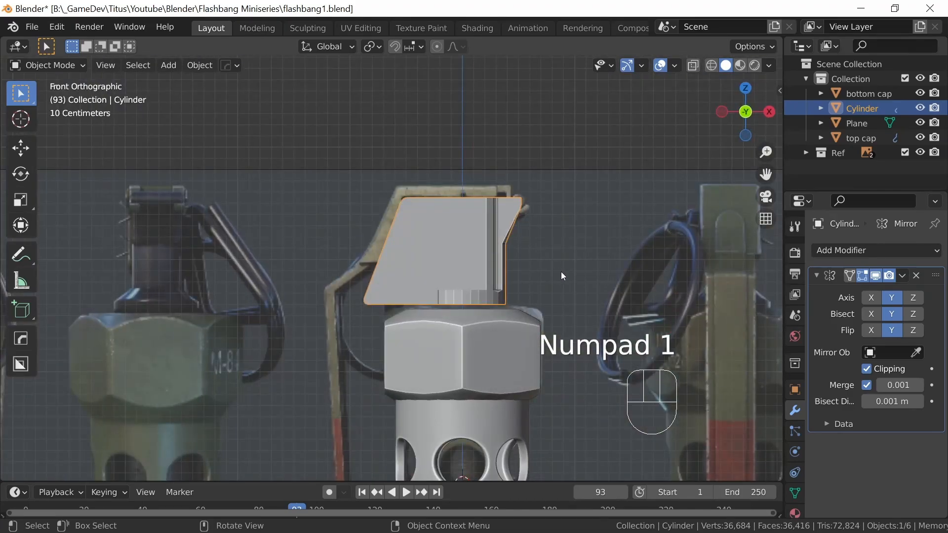
key("KP_3")
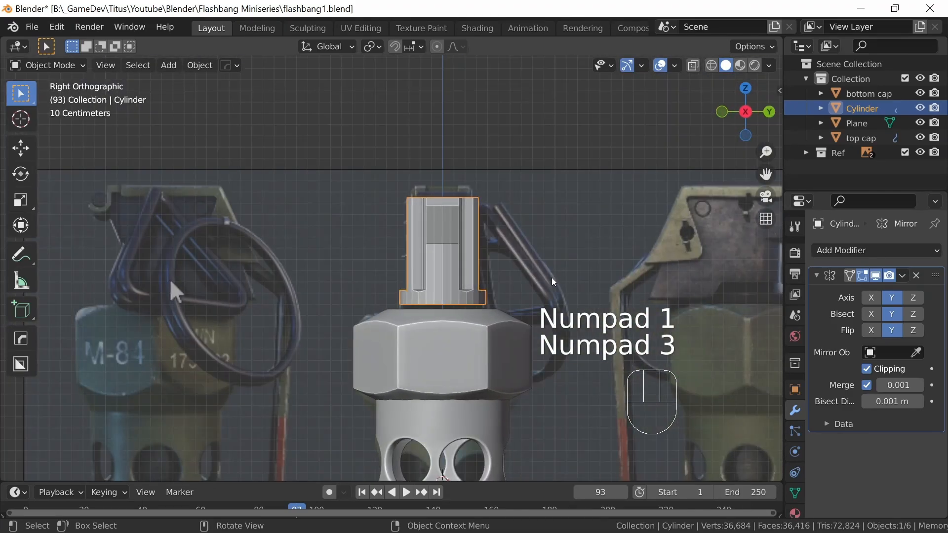
key("KP_1")
middle_click_drag(534, 281, 478, 260)
mouse_move(479, 260)
right_mouse_down()
mouse_move(464, 295)
mouse_move(477, 268)
right_mouse_up()
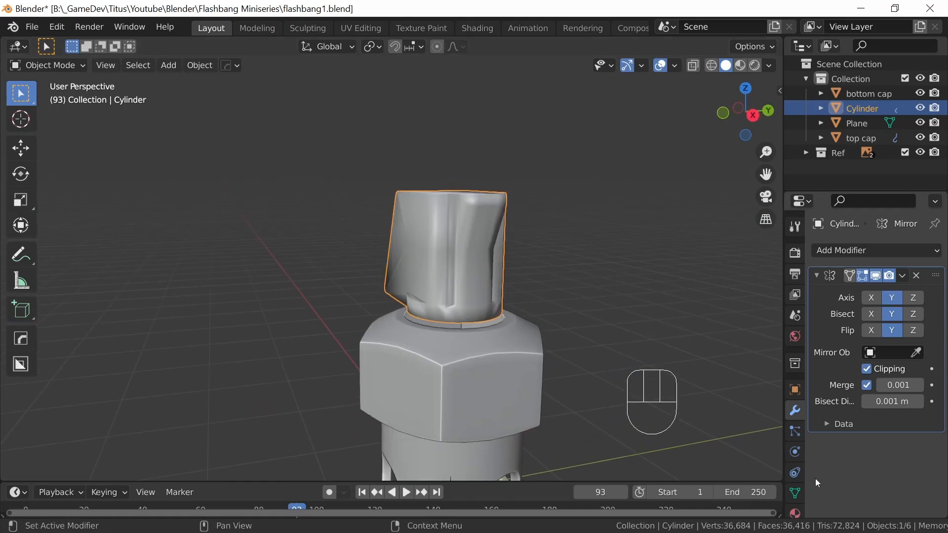
left_click(797, 493)
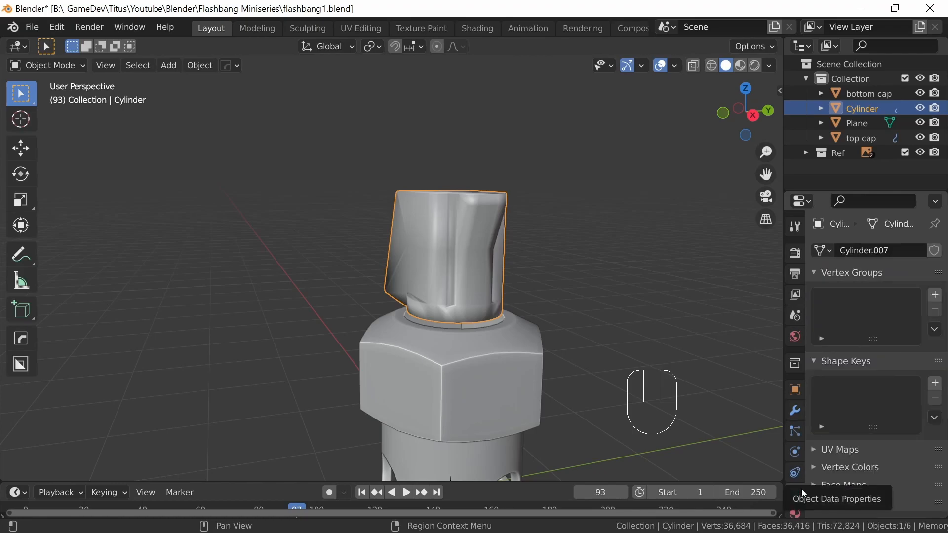
scroll(869, 395, "down", 5)
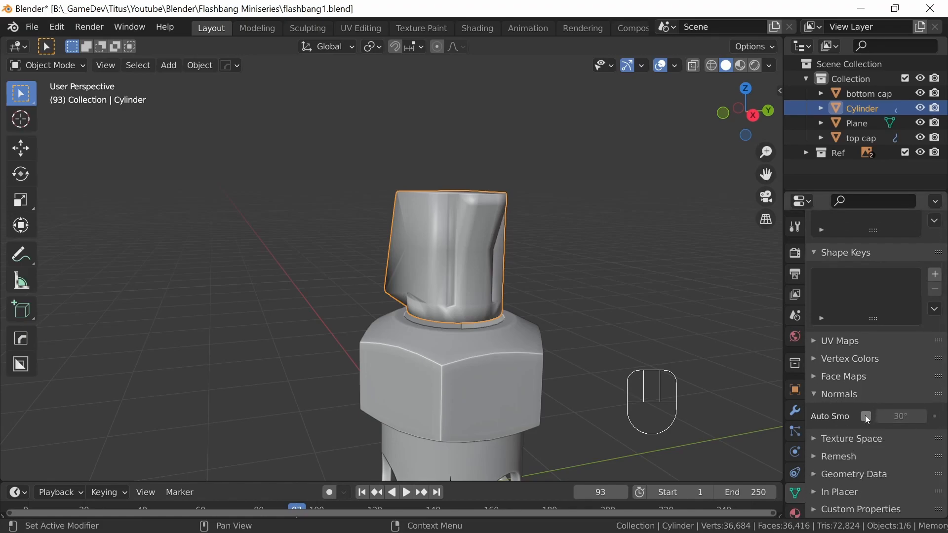
left_click(866, 416)
Inspect the fuze body's shading in isolation under MatCap lighting, and restore Studio lighting and the full scene
middle_click_drag(545, 316, 443, 375)
middle_click_drag(537, 306, 500, 332)
middle_click_drag(447, 367, 477, 361)
middle_click_drag(464, 366, 436, 360, "ctrl")
left_click(770, 64)
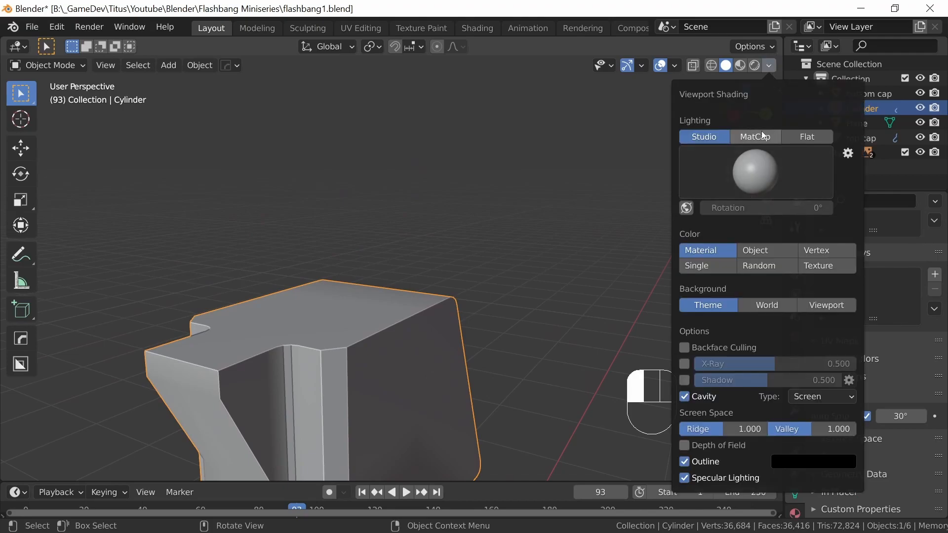
left_click(760, 132)
mouse_move(434, 361)
middle_mouse_down("shift")
mouse_move(483, 262)
mouse_move(522, 234)
mouse_move(483, 229)
mouse_move(419, 241)
mouse_move(493, 249)
mouse_move(451, 237)
mouse_move(424, 213)
mouse_move(509, 253)
mouse_move(564, 211)
mouse_move(415, 326)
mouse_move(514, 260)
mouse_move(502, 262)
mouse_move(514, 235)
mouse_move(495, 212)
mouse_move(436, 271)
mouse_move(408, 338)
mouse_move(432, 353)
mouse_move(452, 312)
mouse_move(508, 305)
mouse_move(462, 326)
mouse_move(538, 302)
mouse_move(450, 325)
mouse_move(524, 314)
mouse_move(459, 328)
mouse_move(446, 314)
middle_mouse_up("shift")
key("slash")
left_click(769, 67)
left_click(700, 134)
key("slash")
Examine the fuze body from several angles and compare its front profile with the reference image, both solid and see-through
middle_click_drag(504, 296, 568, 316)
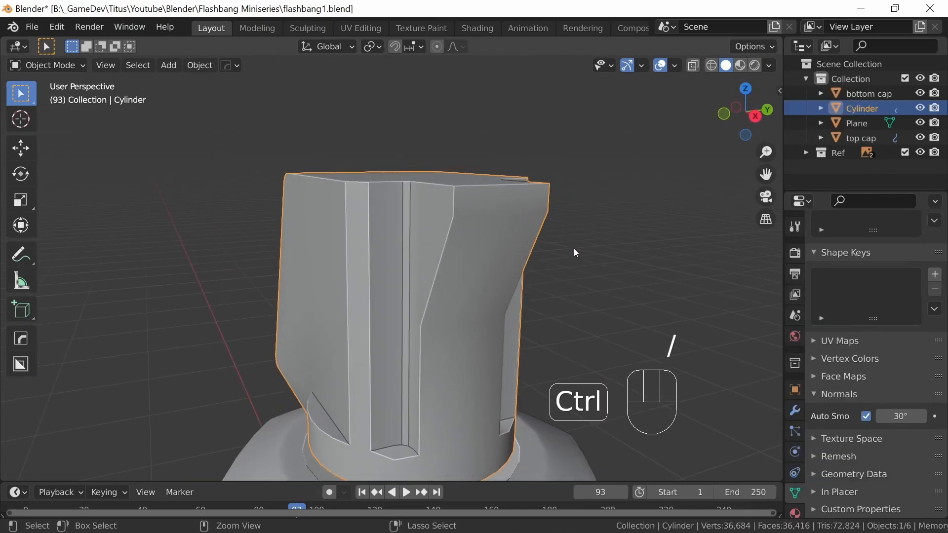
middle_click_drag(573, 253, 535, 325, "ctrl")
middle_click_drag(470, 316, 503, 343)
middle_click_drag(482, 430, 491, 299, "shift")
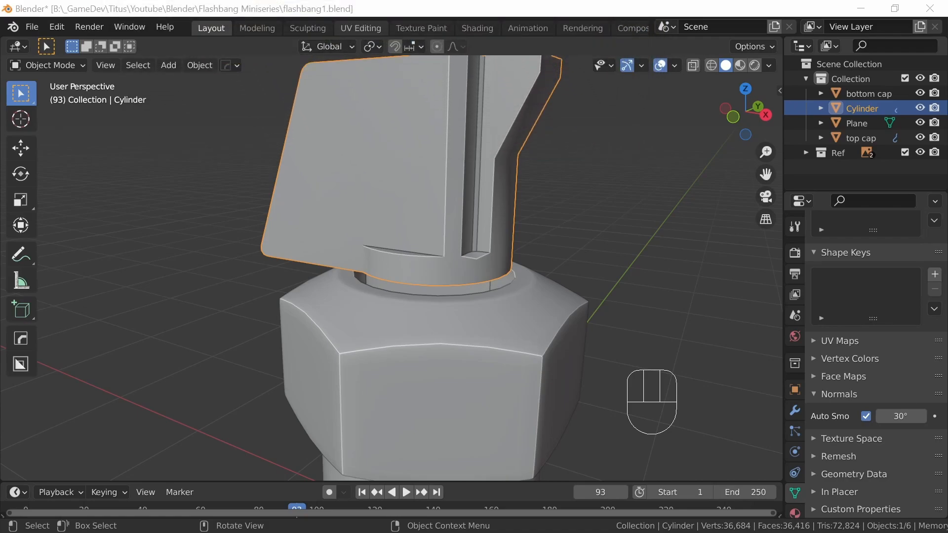
middle_click_drag(615, 210, 599, 242)
key("KP_1")
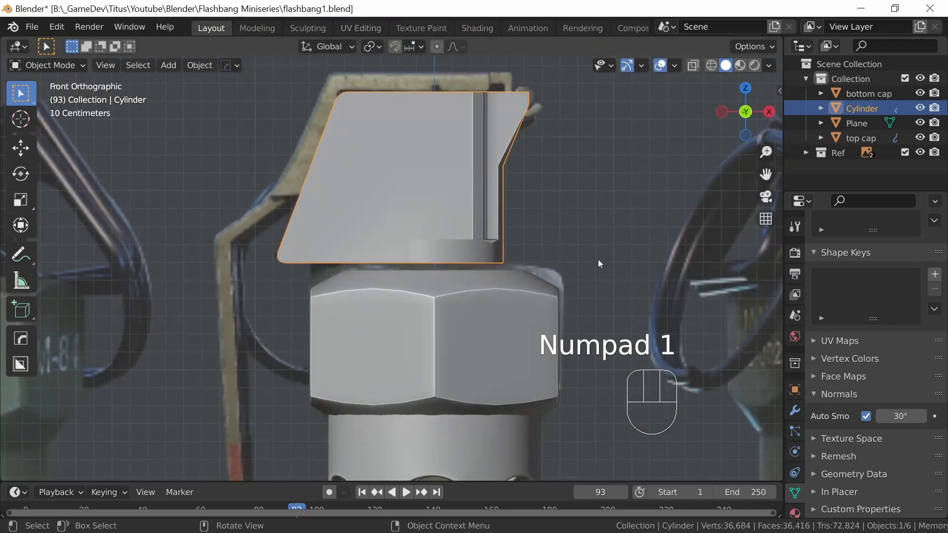
key("alt+z")
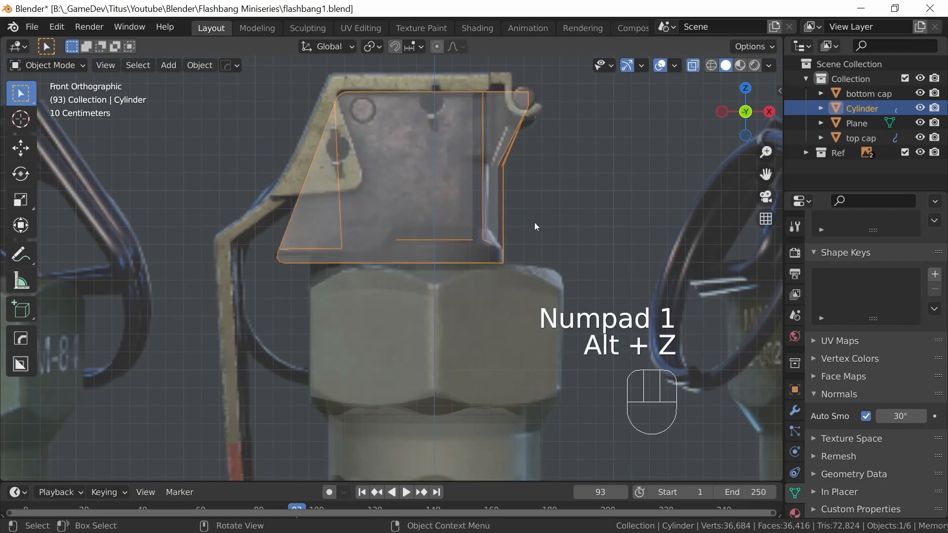
middle_click_drag(594, 274, 573, 276)
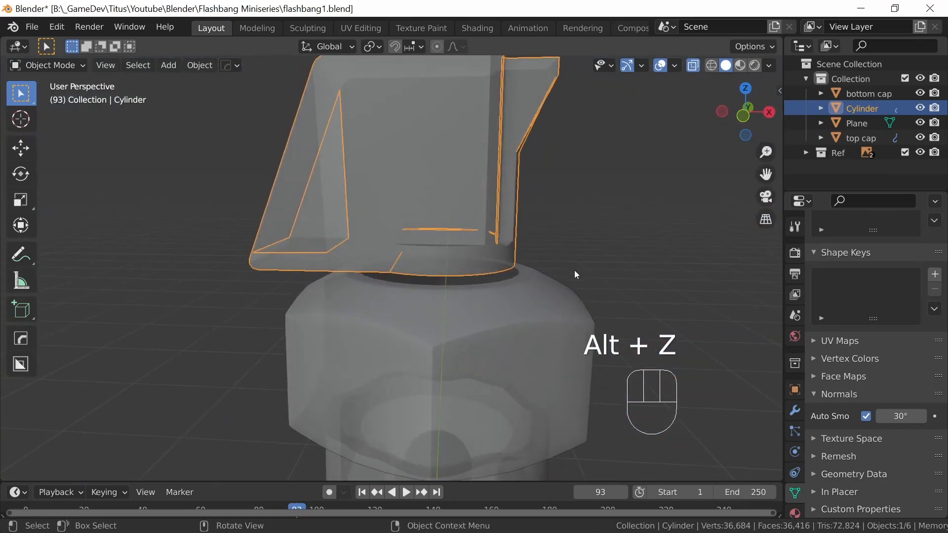
key("alt+z")
key("KP_1")
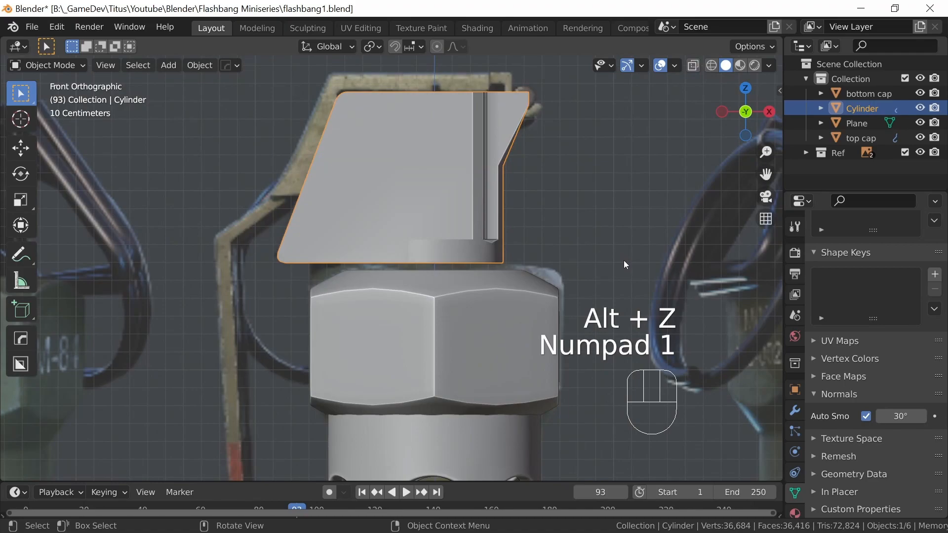
middle_click_drag(592, 242, 574, 315, "ctrl")
middle_click_drag(582, 275, 496, 286, "ctrl")
key("KP_1")
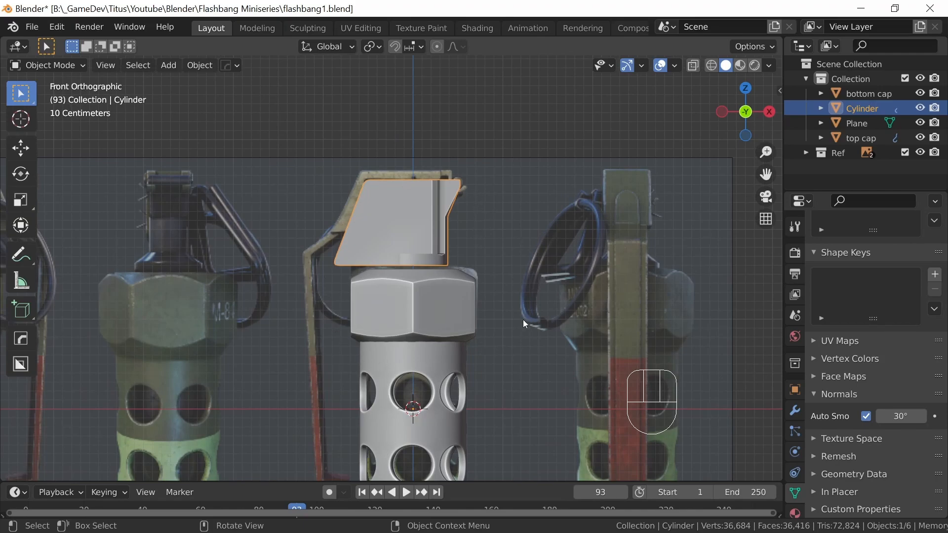
middle_click_drag(523, 321, 435, 249, "ctrl")
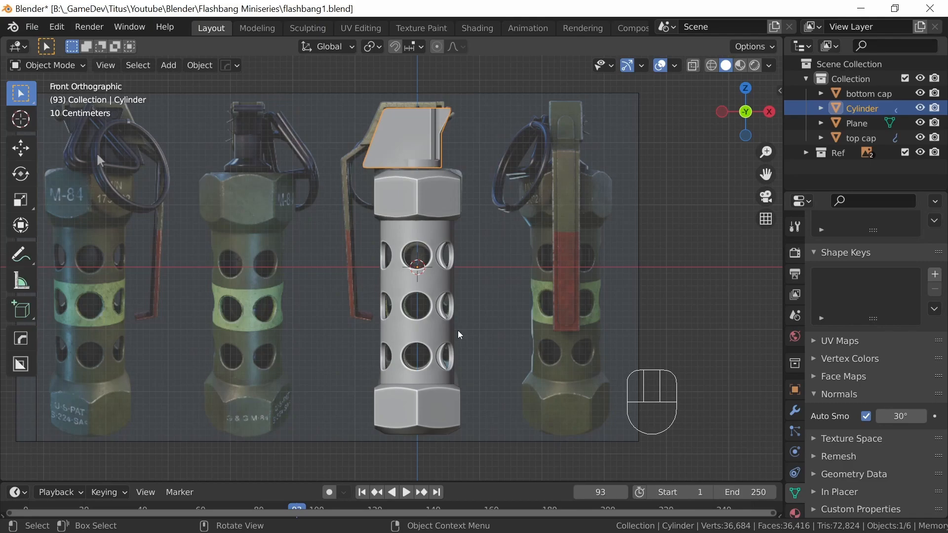